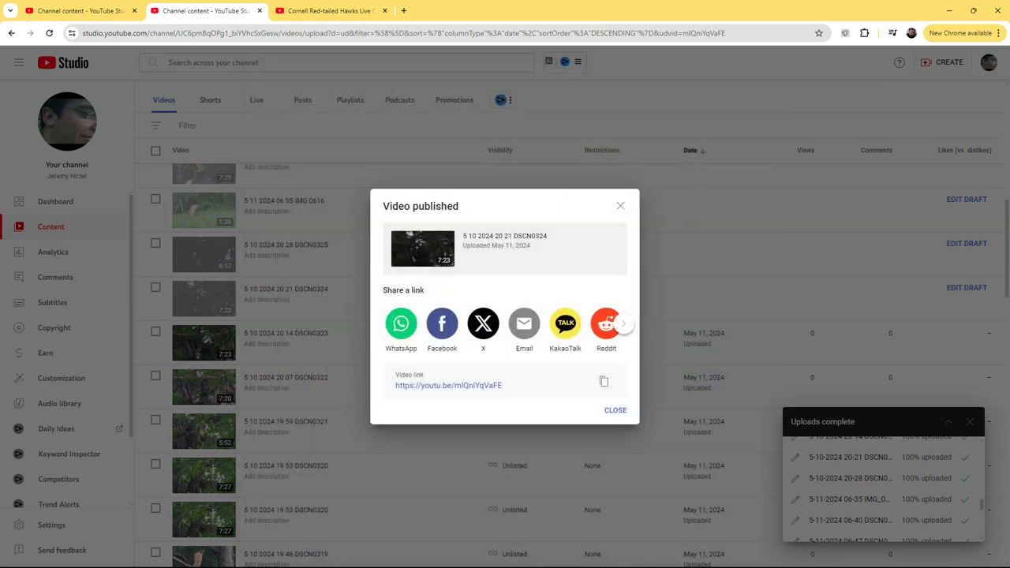
{"action": "left_click", "coordinate": [614, 409]}
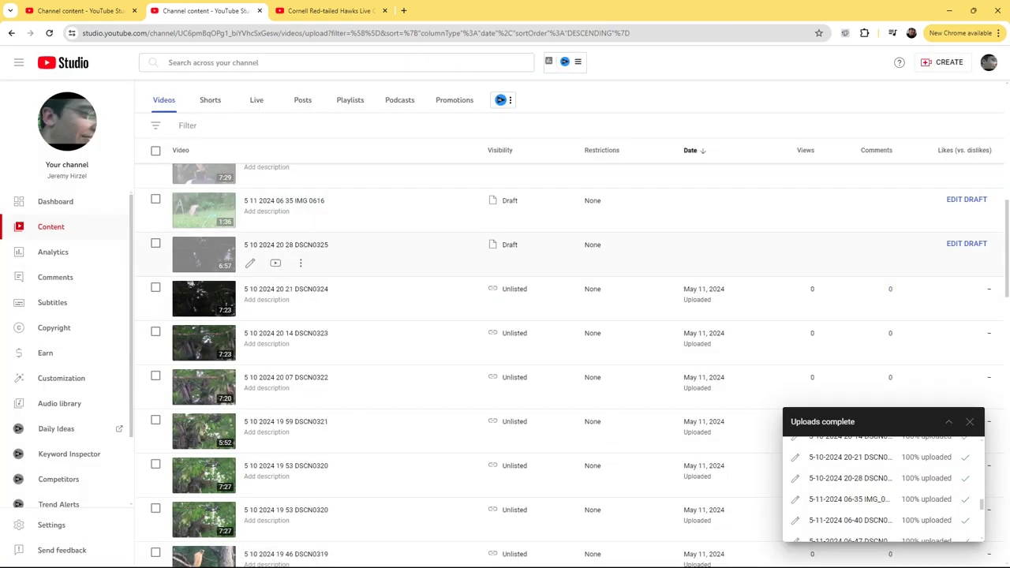
{"action": "left_click", "coordinate": [967, 244]}
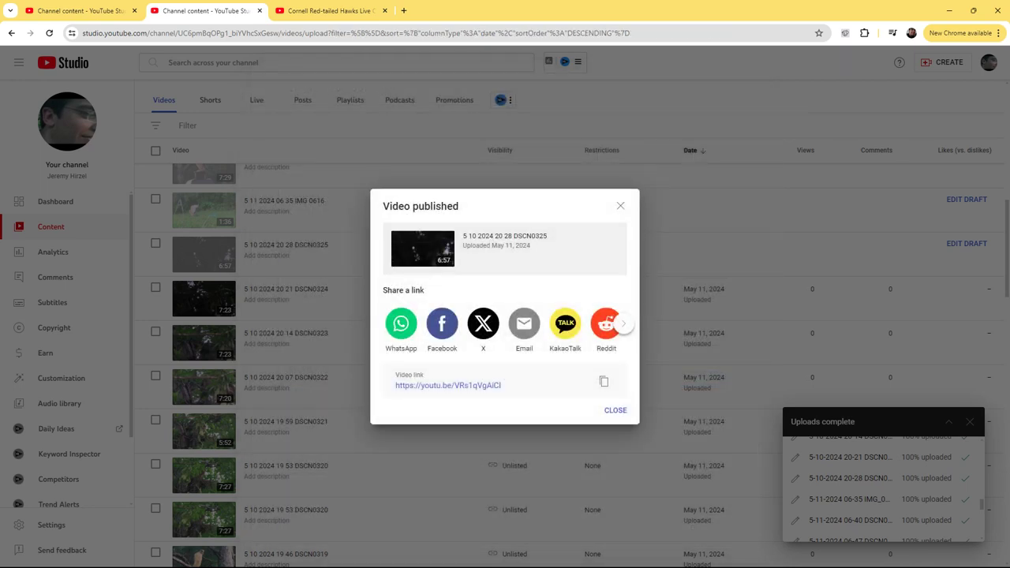
{"action": "left_click", "coordinate": [613, 409]}
{"action": "scroll", "coordinate": [395, 379], "scroll_direction": "up", "scroll_amount": 8}
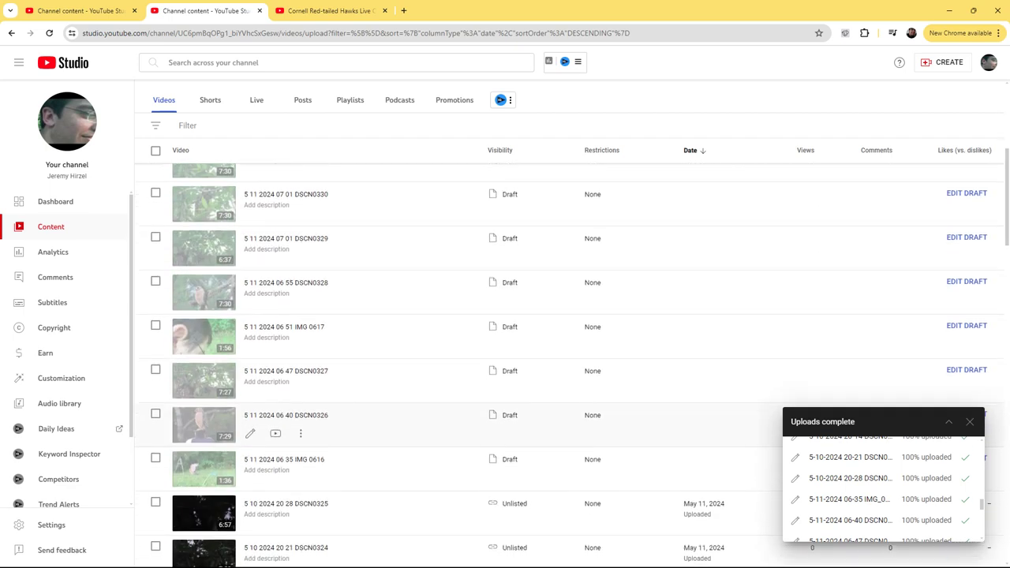
{"action": "scroll", "coordinate": [394, 426], "scroll_direction": "down", "scroll_amount": 2}
{"action": "left_click", "coordinate": [965, 305]}
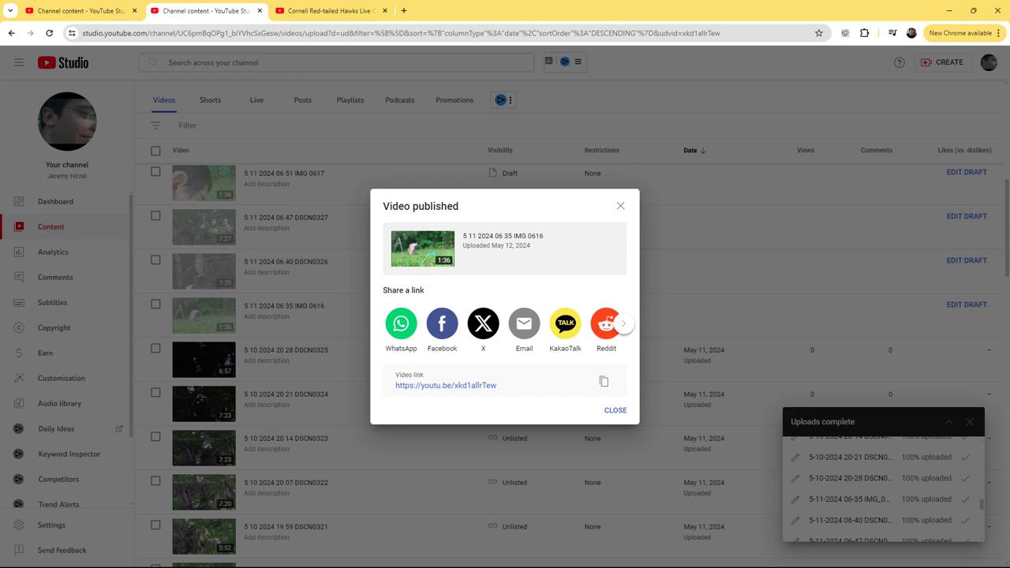
{"action": "left_click", "coordinate": [615, 410]}
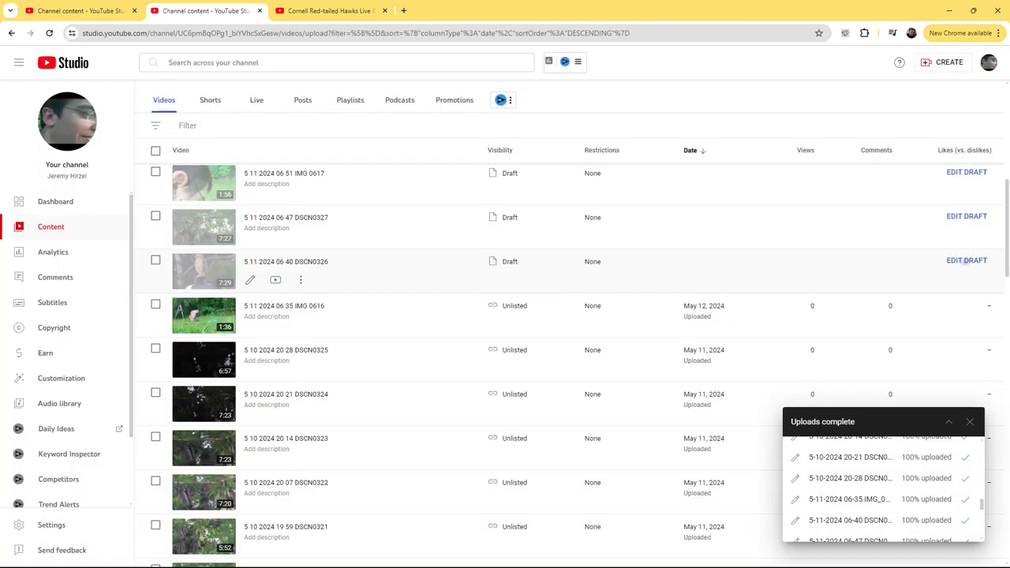
{"action": "left_click", "coordinate": [967, 261]}
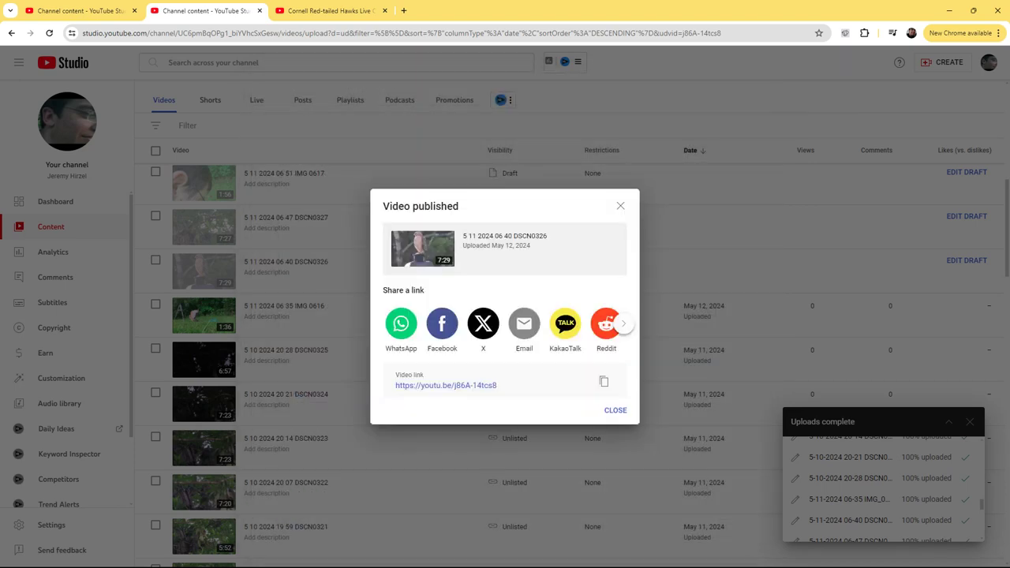
{"action": "key", "text": "Escape"}
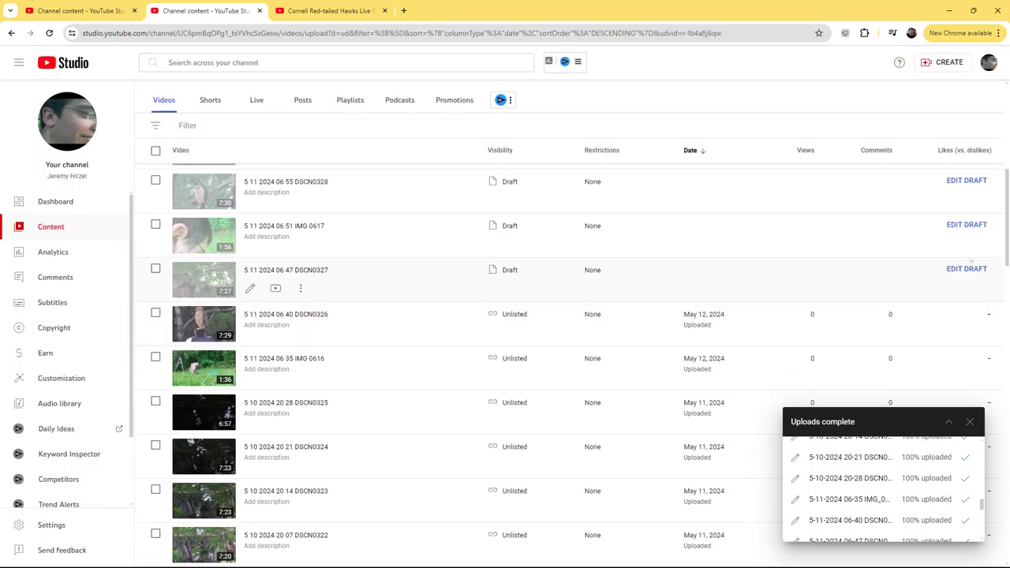
{"action": "left_click", "coordinate": [968, 268]}
{"action": "left_click", "coordinate": [564, 130]}
{"action": "left_click", "coordinate": [685, 130]}
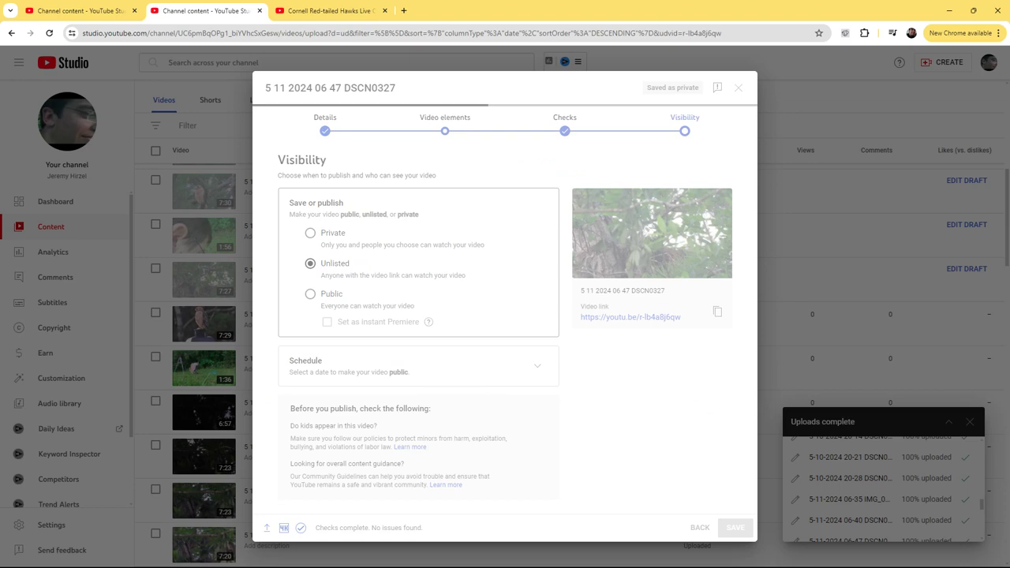
{"action": "left_click", "coordinate": [735, 527]}
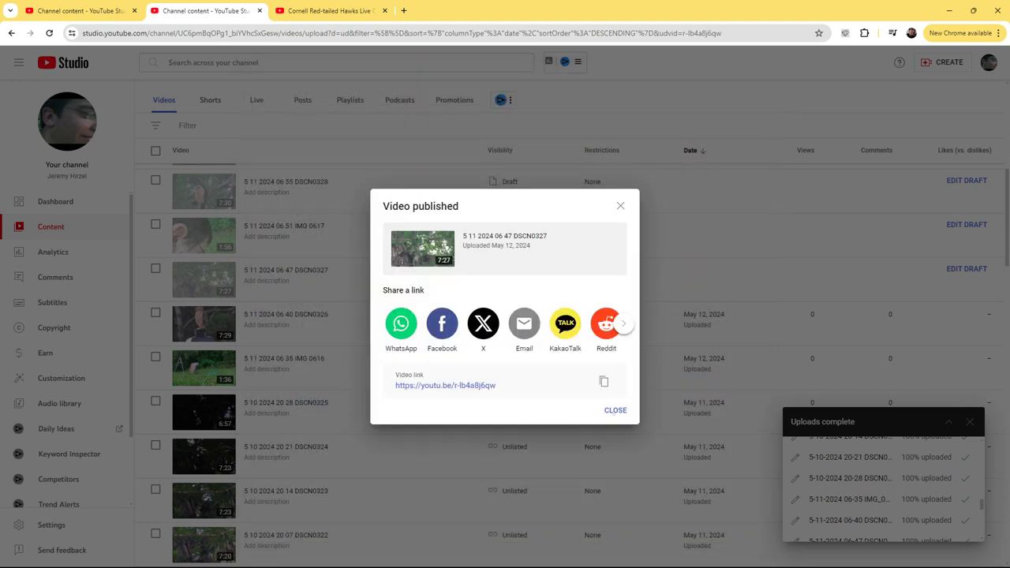
{"action": "key", "text": "Escape"}
{"action": "left_click", "coordinate": [967, 225]}
{"action": "left_click", "coordinate": [564, 130]}
{"action": "left_click", "coordinate": [685, 130]}
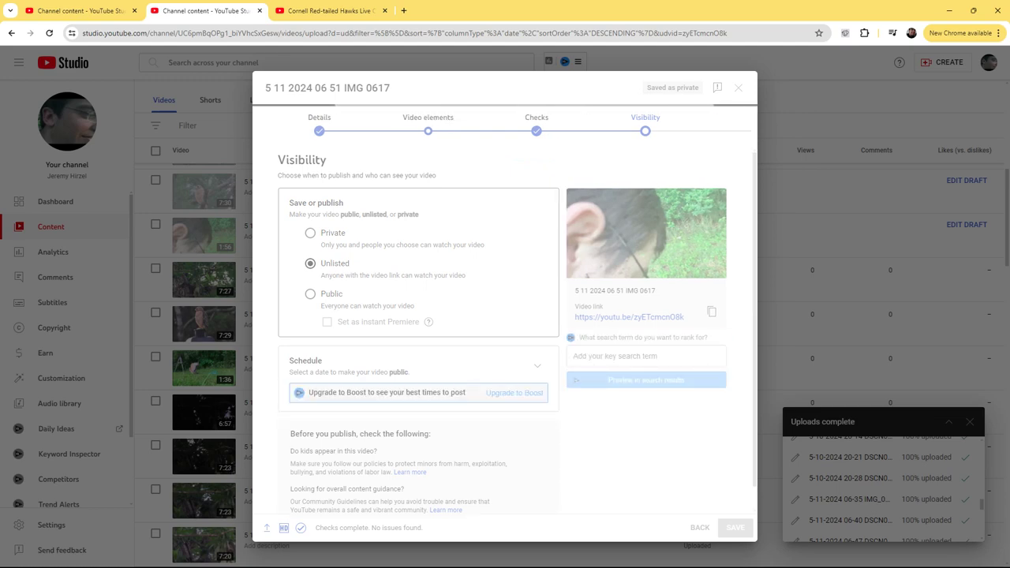
{"action": "left_click", "coordinate": [735, 528]}
{"action": "key", "text": "Escape"}
{"action": "scroll", "coordinate": [506, 296], "scroll_direction": "up", "scroll_amount": 2}
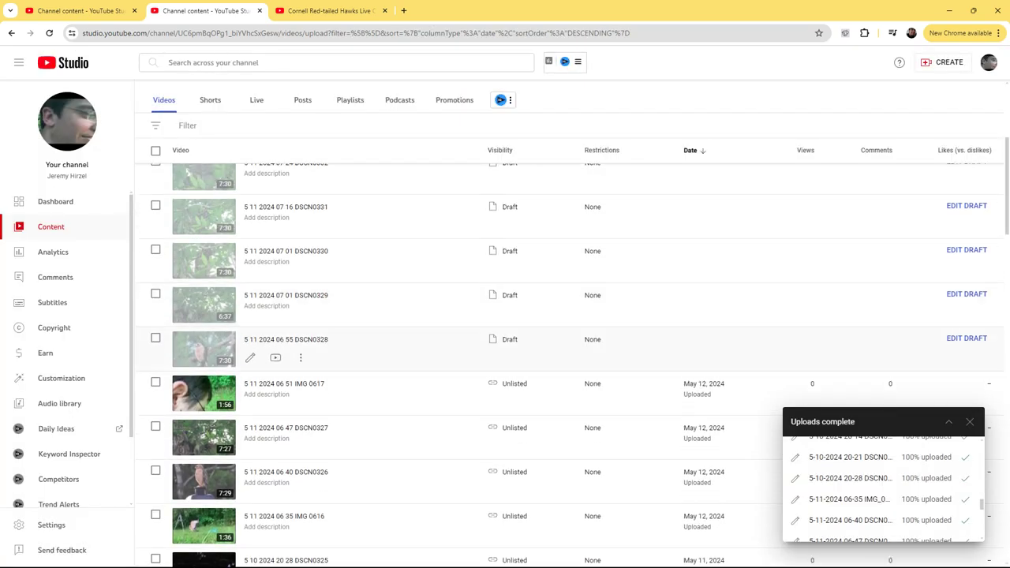
{"action": "left_click", "coordinate": [967, 339]}
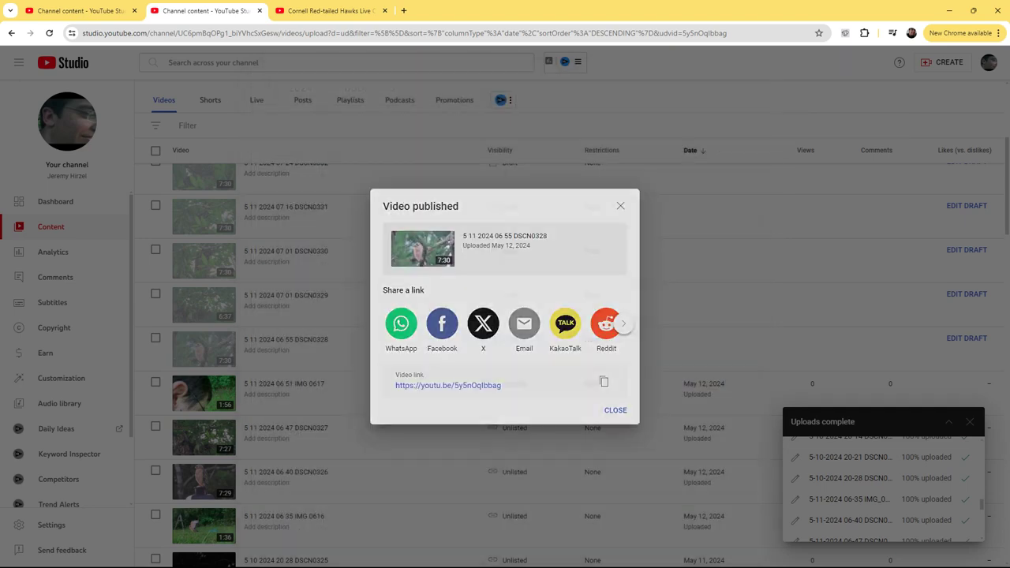
{"action": "key", "text": "Escape"}
{"action": "left_click", "coordinate": [249, 313]}
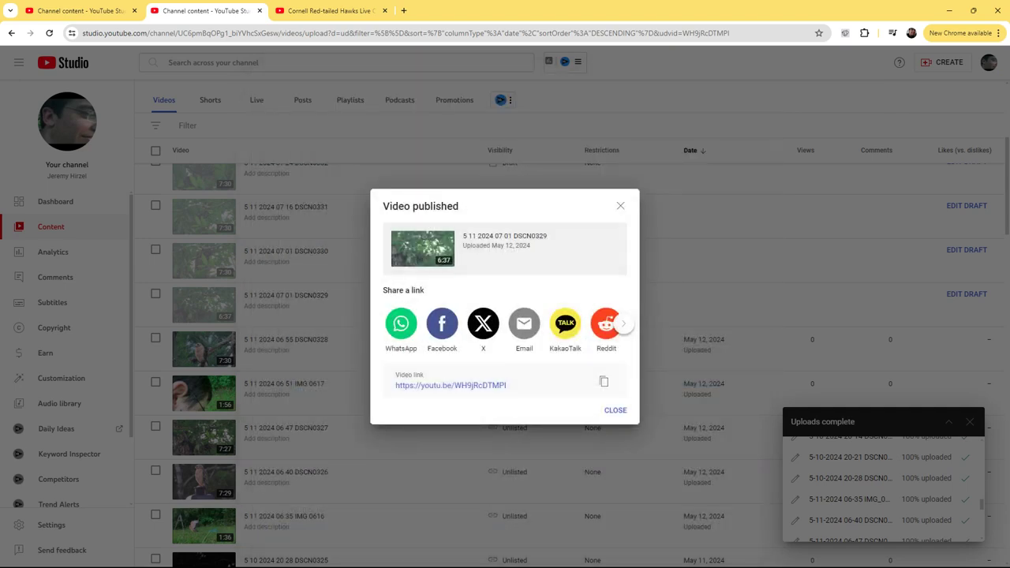
{"action": "left_click", "coordinate": [616, 410]}
{"action": "left_click", "coordinate": [250, 269]}
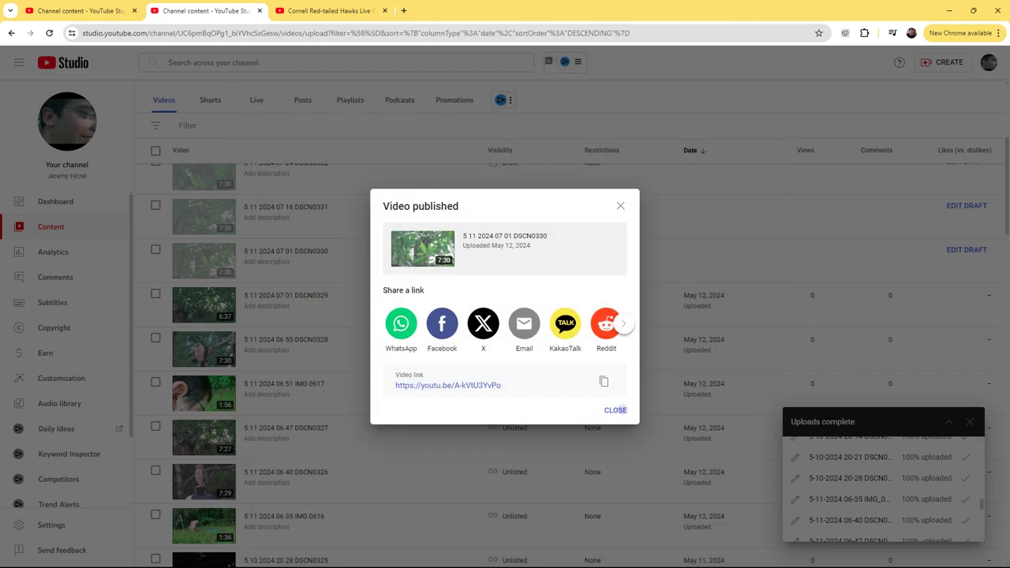
{"action": "left_click", "coordinate": [620, 410]}
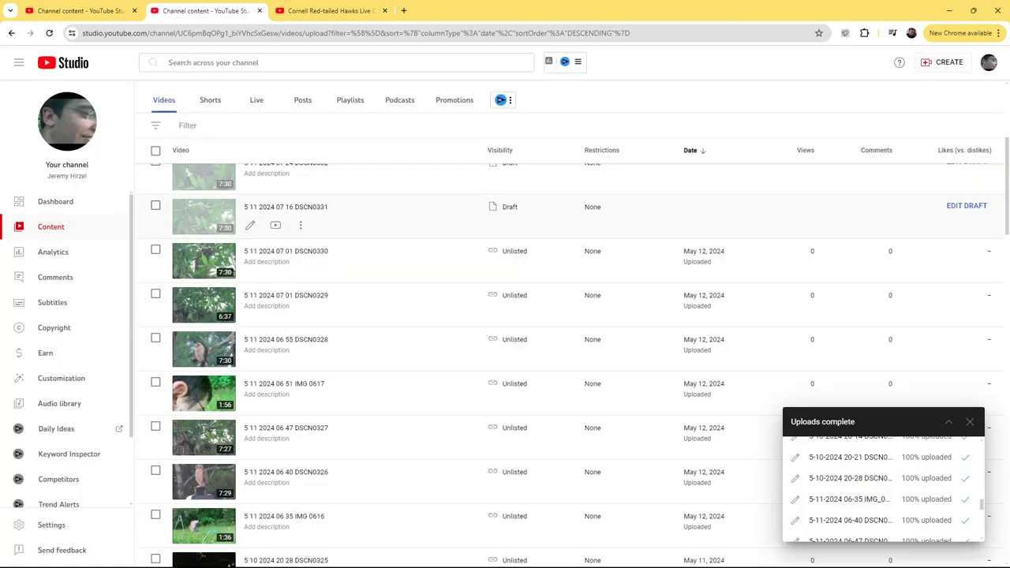
{"action": "left_click", "coordinate": [250, 225]}
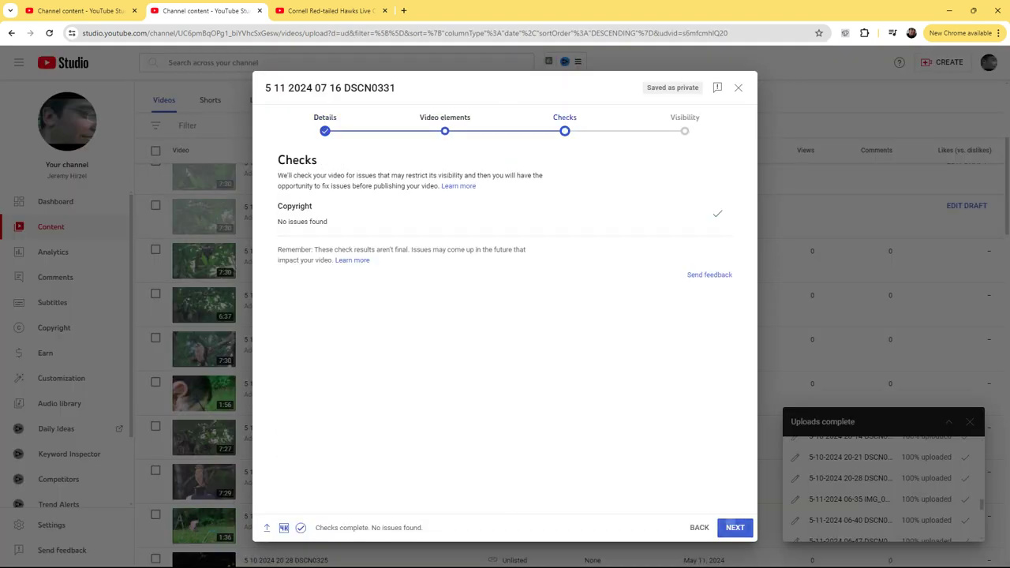
{"action": "left_click", "coordinate": [735, 528]}
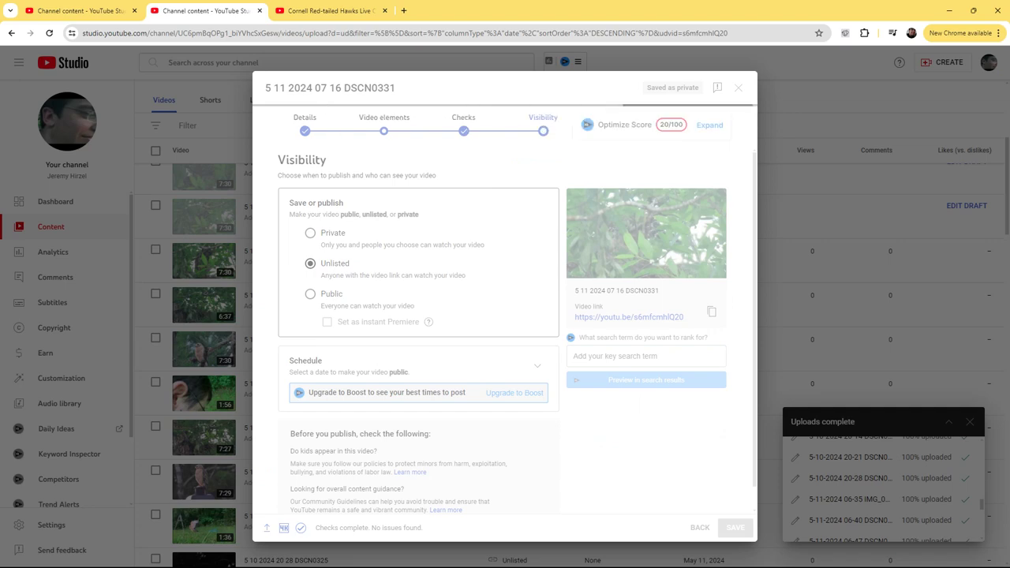
{"action": "left_click", "coordinate": [616, 408]}
{"action": "scroll", "coordinate": [505, 355], "scroll_direction": "up", "scroll_amount": 2}
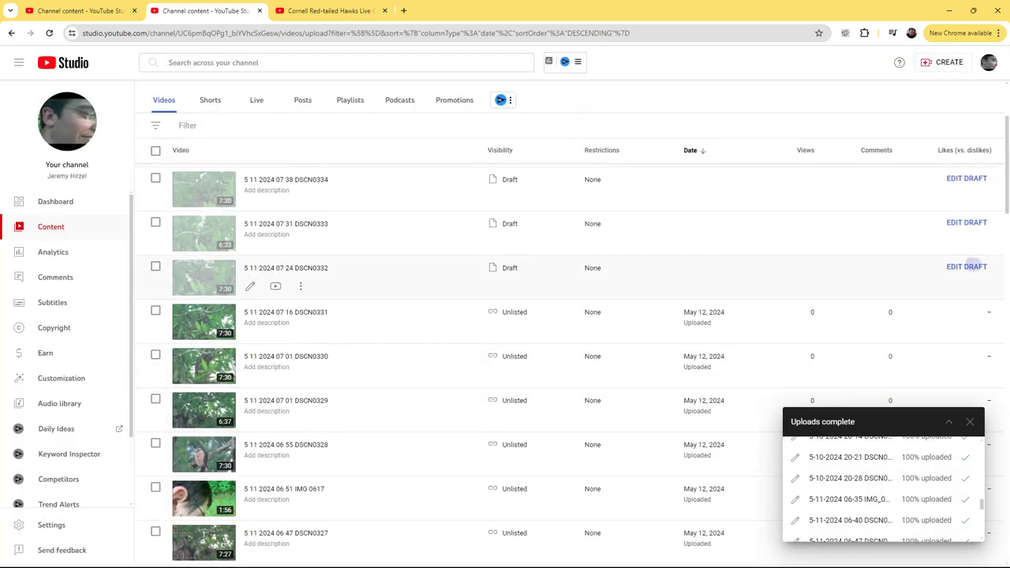
{"action": "left_click", "coordinate": [968, 267]}
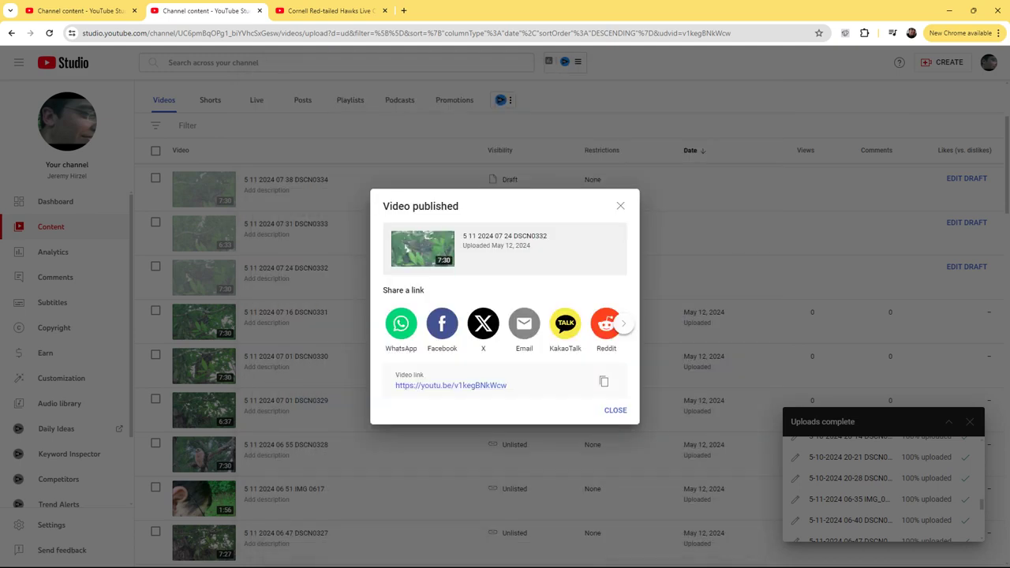
{"action": "key", "text": "Escape"}
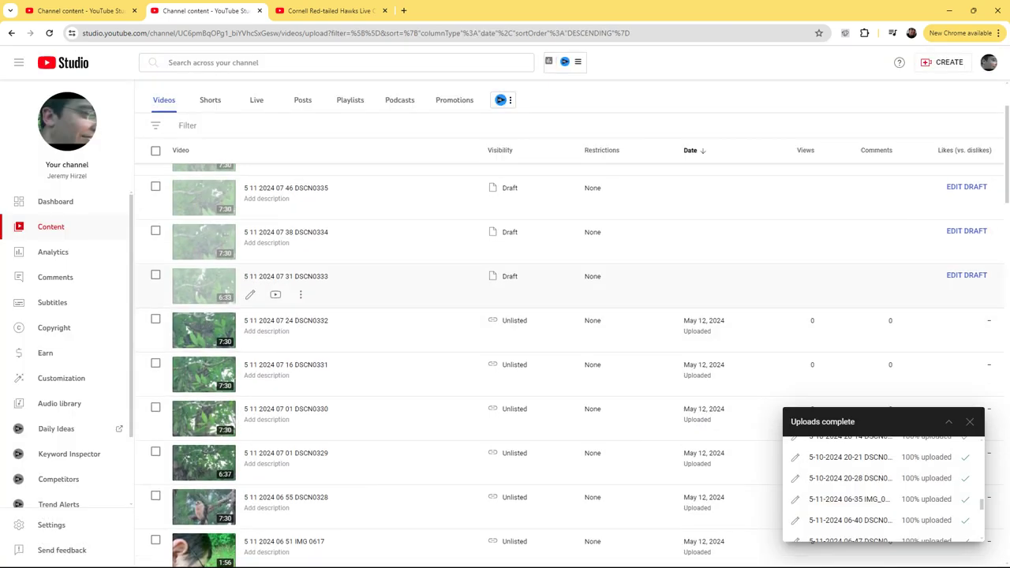
{"action": "left_click", "coordinate": [967, 275]}
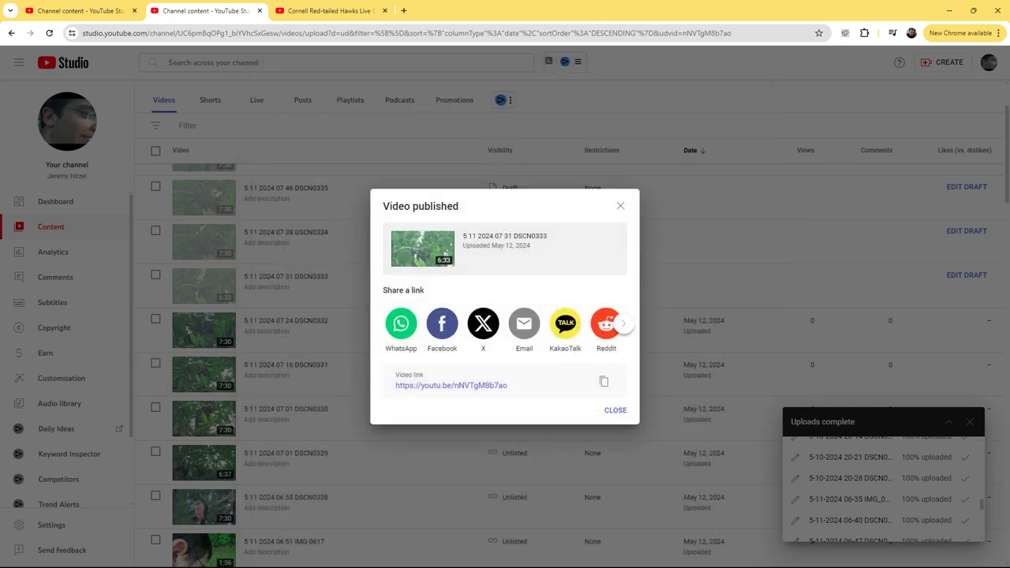
{"action": "key", "text": "Escape"}
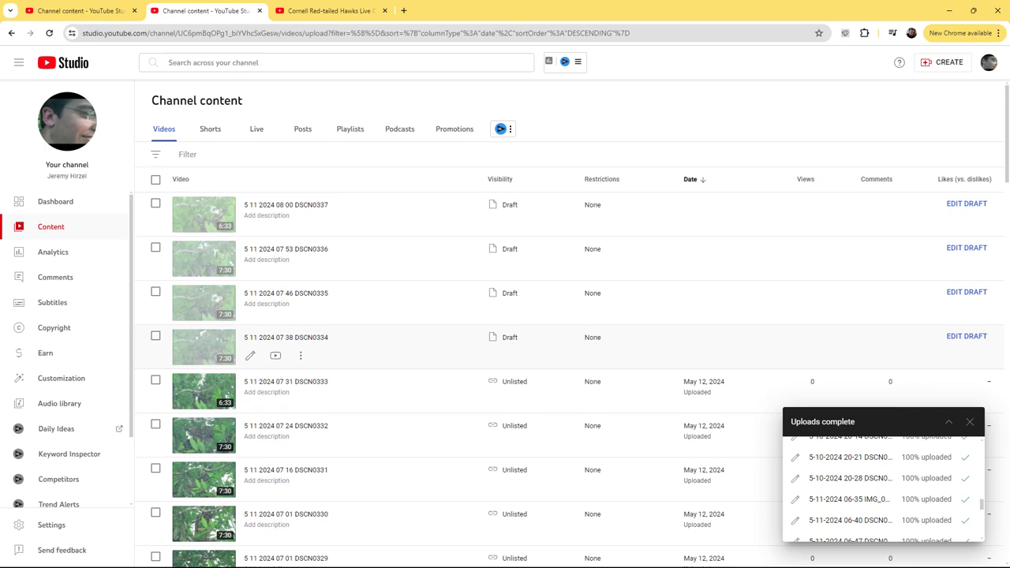
{"action": "left_click", "coordinate": [967, 337]}
{"action": "left_click", "coordinate": [735, 527]}
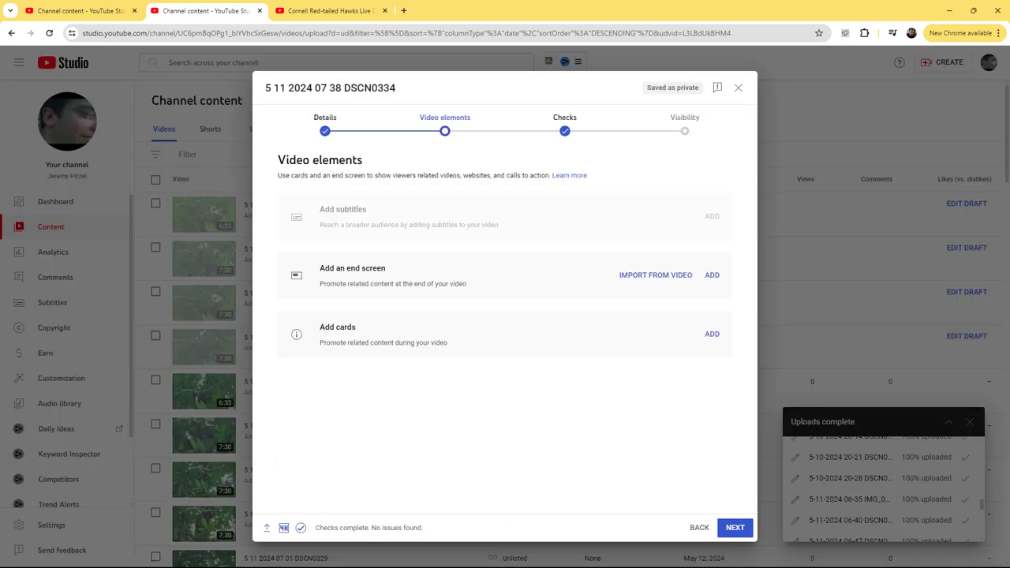
{"action": "left_click", "coordinate": [735, 527]}
{"action": "left_click", "coordinate": [735, 528]}
{"action": "left_click", "coordinate": [734, 527]}
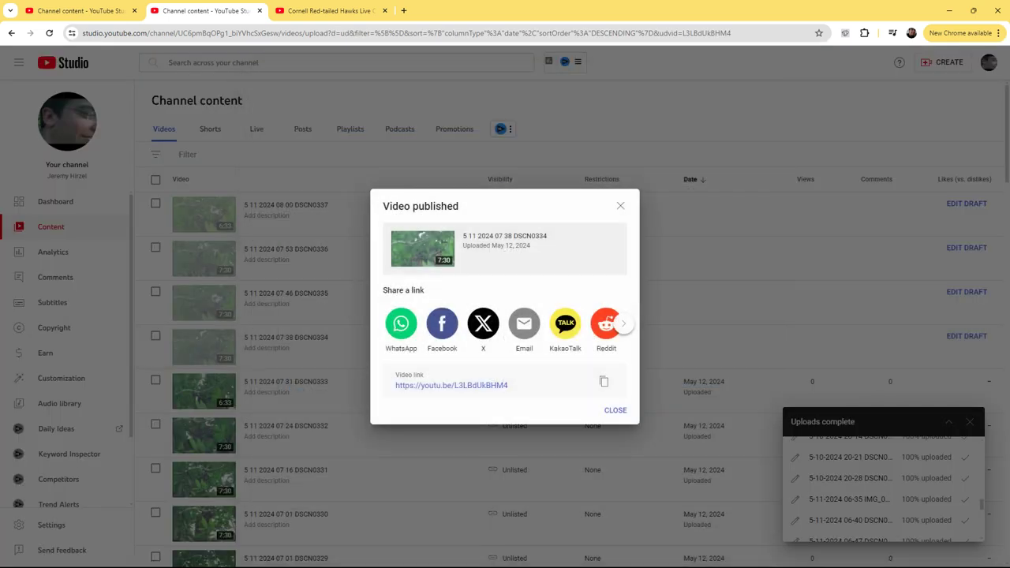
{"action": "key", "text": "Escape"}
{"action": "left_click", "coordinate": [967, 292]}
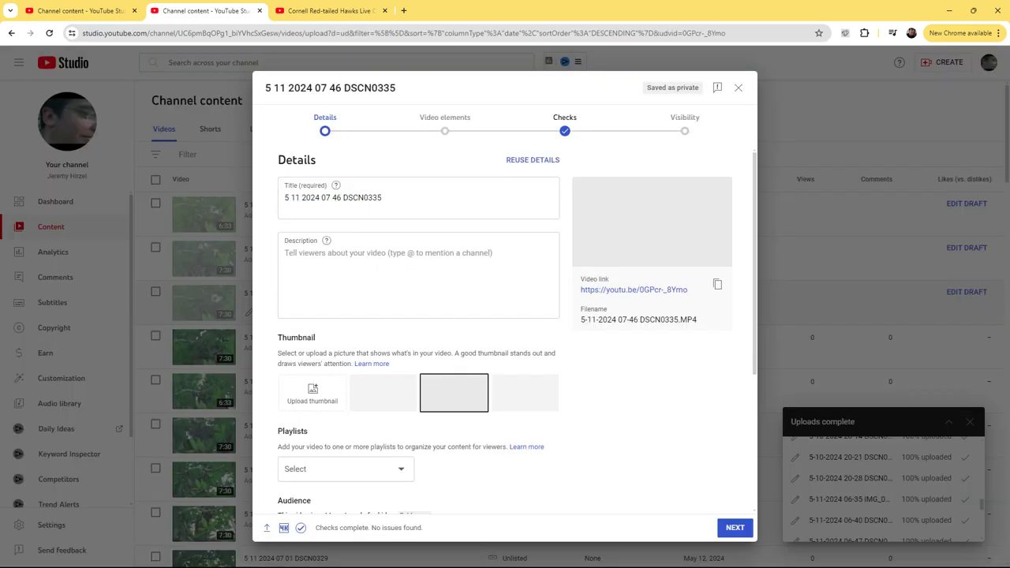
{"action": "left_click", "coordinate": [735, 527]}
{"action": "left_click", "coordinate": [735, 527]}
{"action": "left_click", "coordinate": [735, 528]}
{"action": "left_click", "coordinate": [735, 527]}
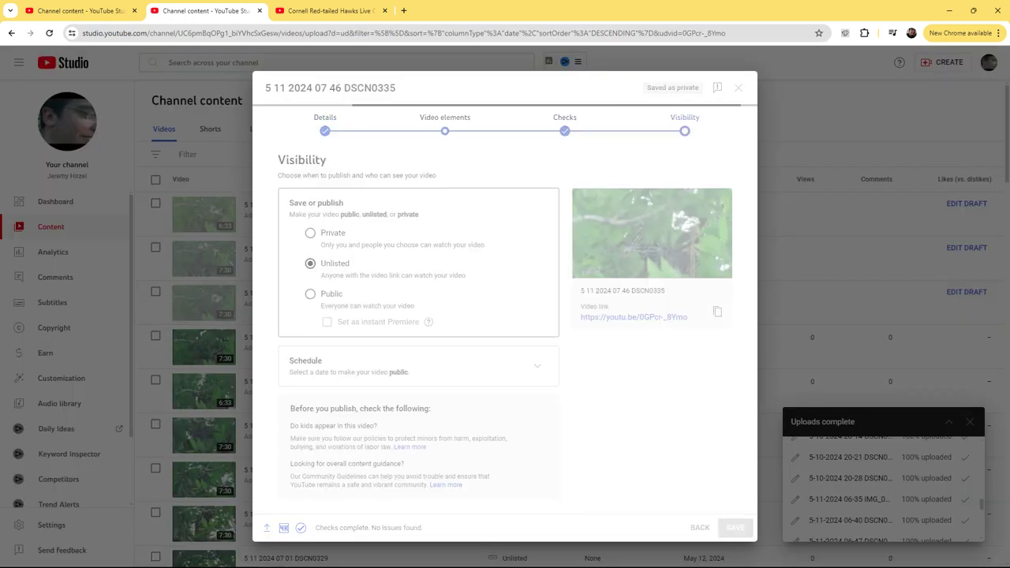
{"action": "key", "text": "Escape"}
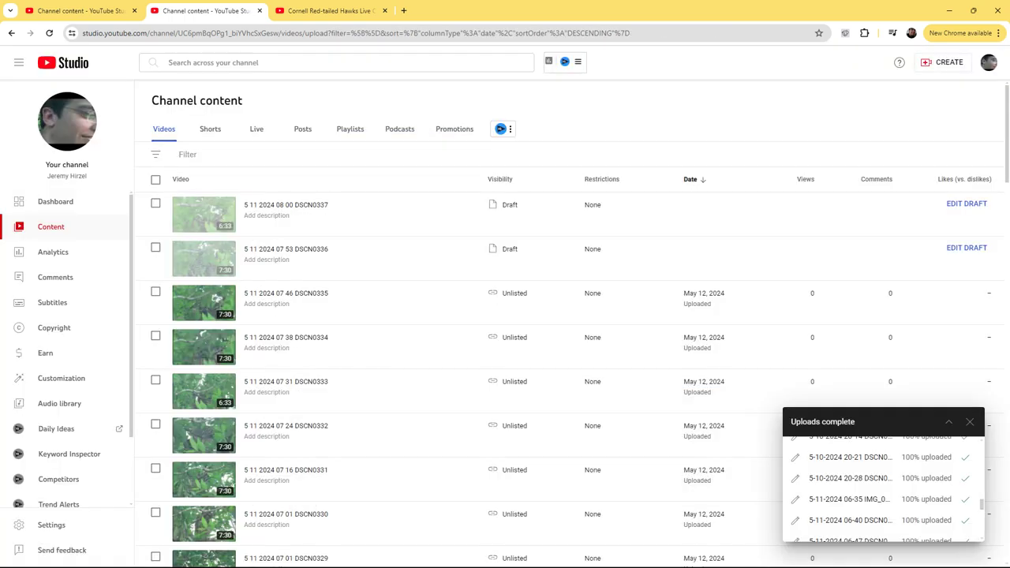
{"action": "left_click", "coordinate": [967, 248]}
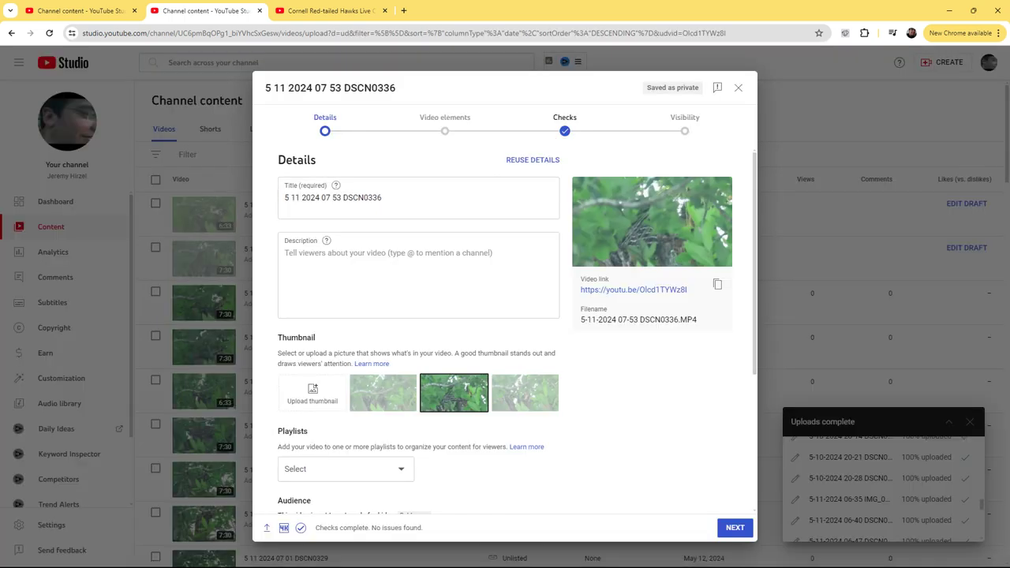
{"action": "left_click", "coordinate": [735, 528]}
{"action": "left_click", "coordinate": [735, 528]}
{"action": "left_click", "coordinate": [734, 527]}
{"action": "left_click", "coordinate": [735, 527]}
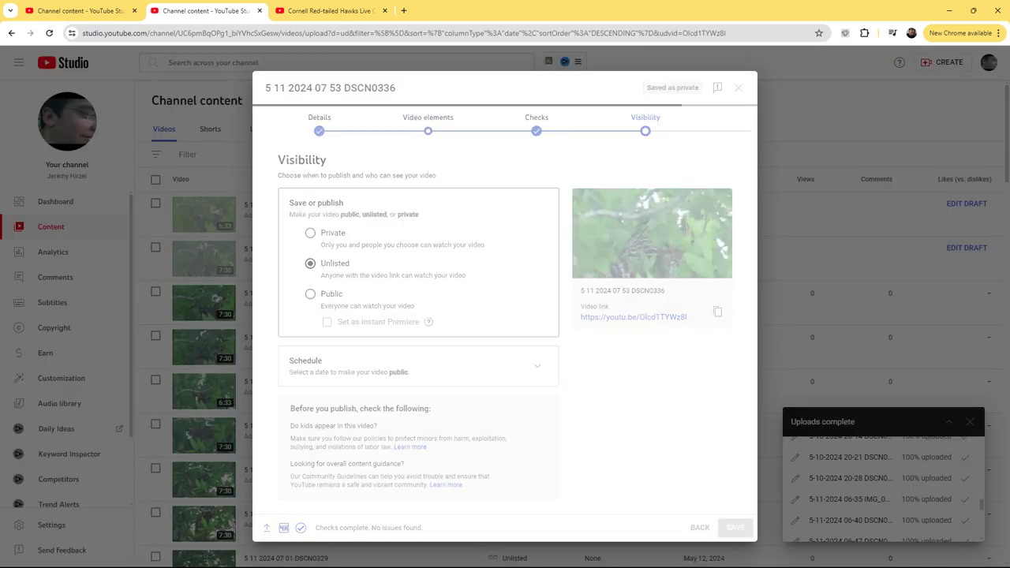
{"action": "key", "text": "Escape"}
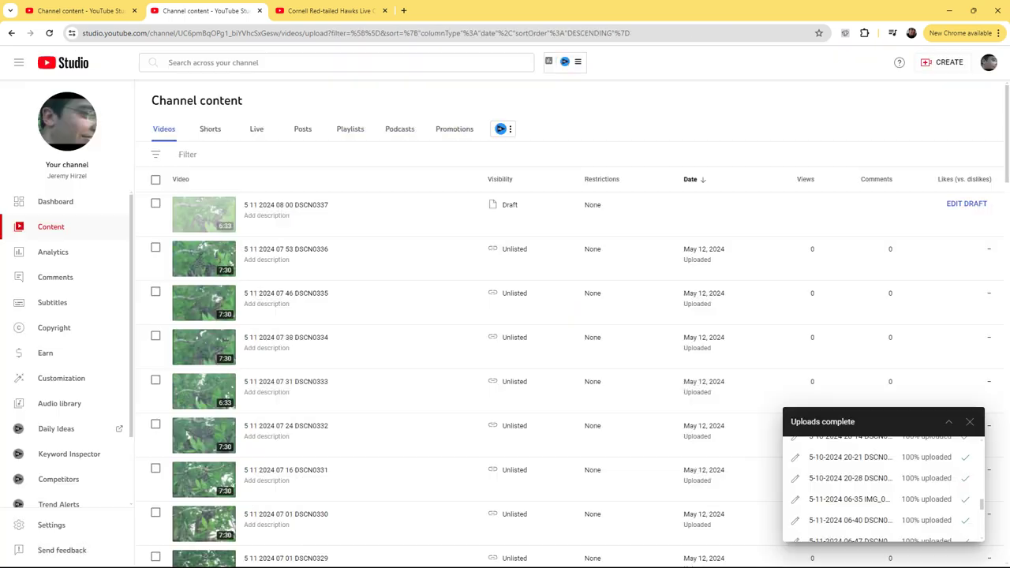
{"action": "left_click", "coordinate": [967, 203]}
{"action": "left_click", "coordinate": [735, 528]}
{"action": "left_click", "coordinate": [734, 527]}
{"action": "left_click", "coordinate": [734, 527]}
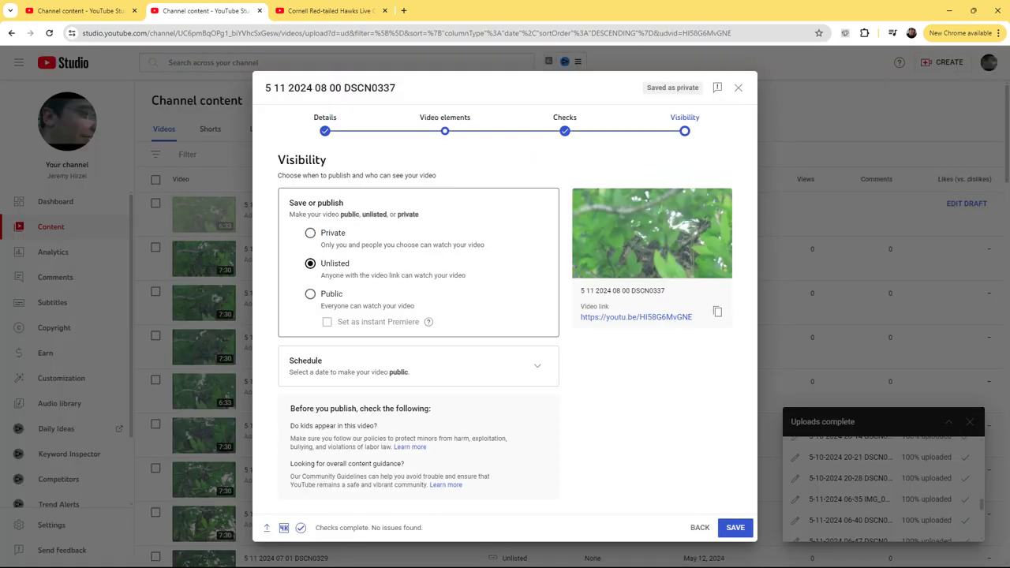
{"action": "left_click", "coordinate": [735, 527]}
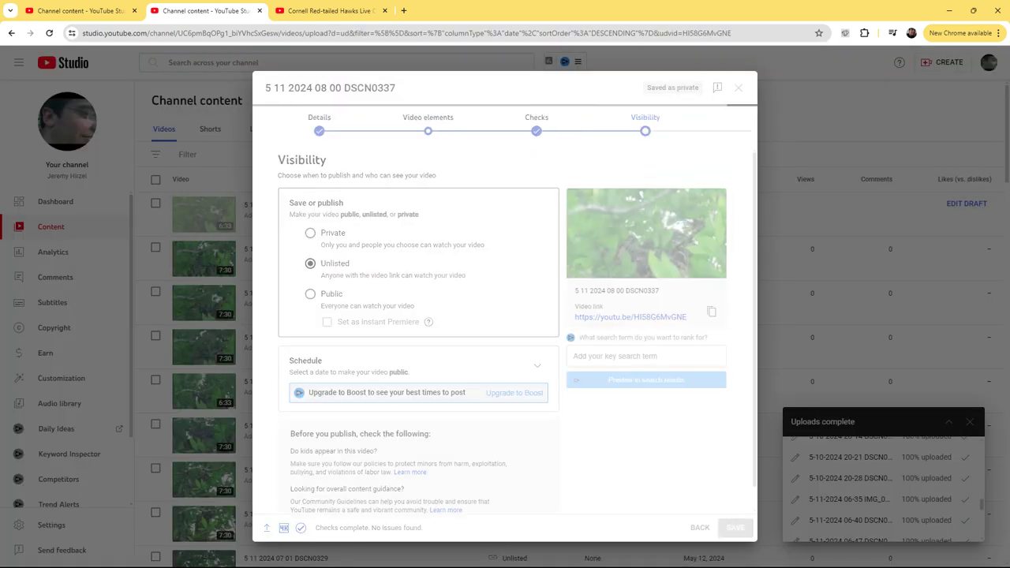
{"action": "key", "text": "Escape"}
{"action": "scroll", "coordinate": [876, 489], "scroll_direction": "down", "scroll_amount": 3}
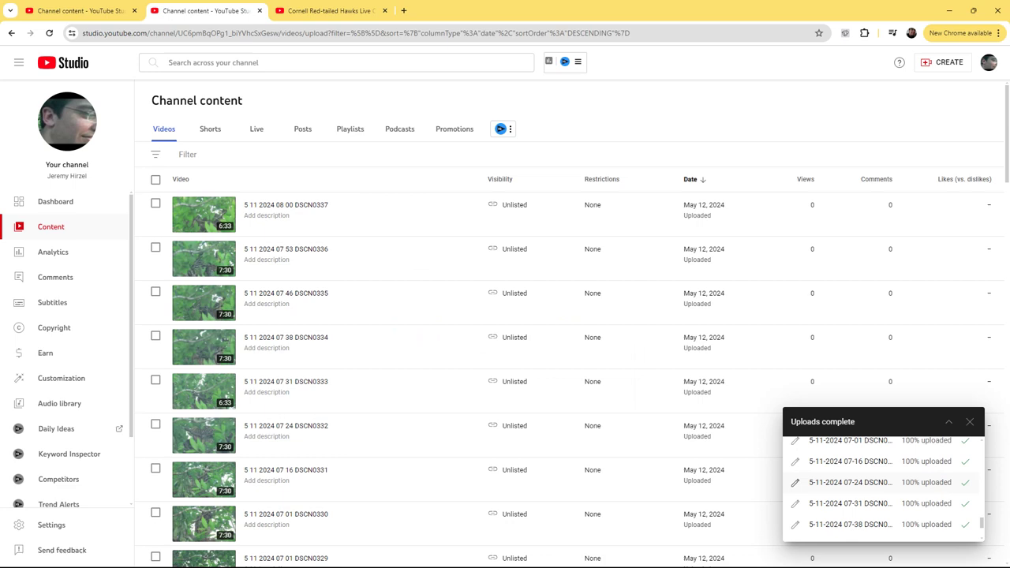
{"action": "left_click", "coordinate": [849, 530]}
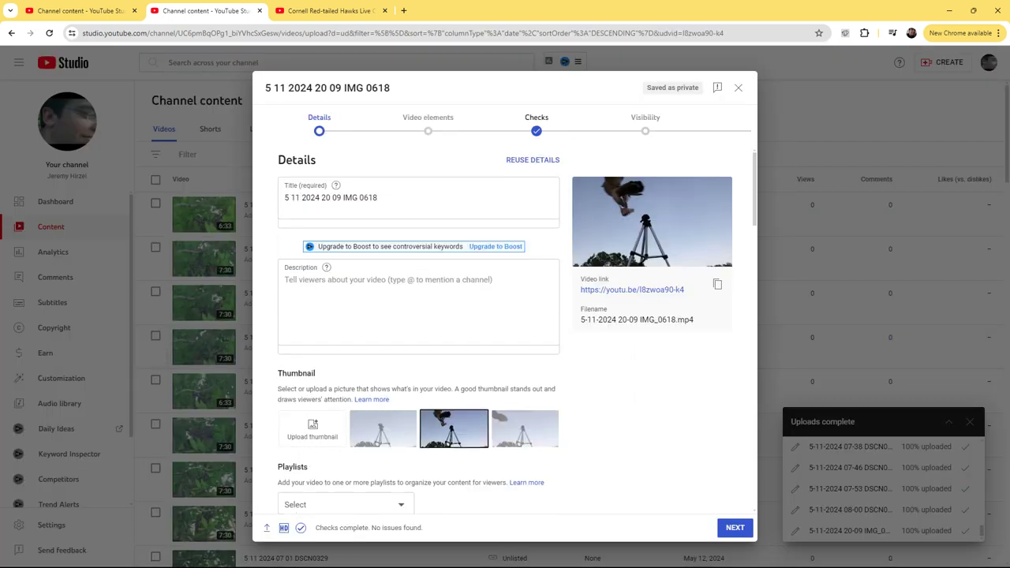
{"action": "left_click", "coordinate": [735, 527]}
{"action": "left_click", "coordinate": [735, 527]}
{"action": "left_click", "coordinate": [735, 527]}
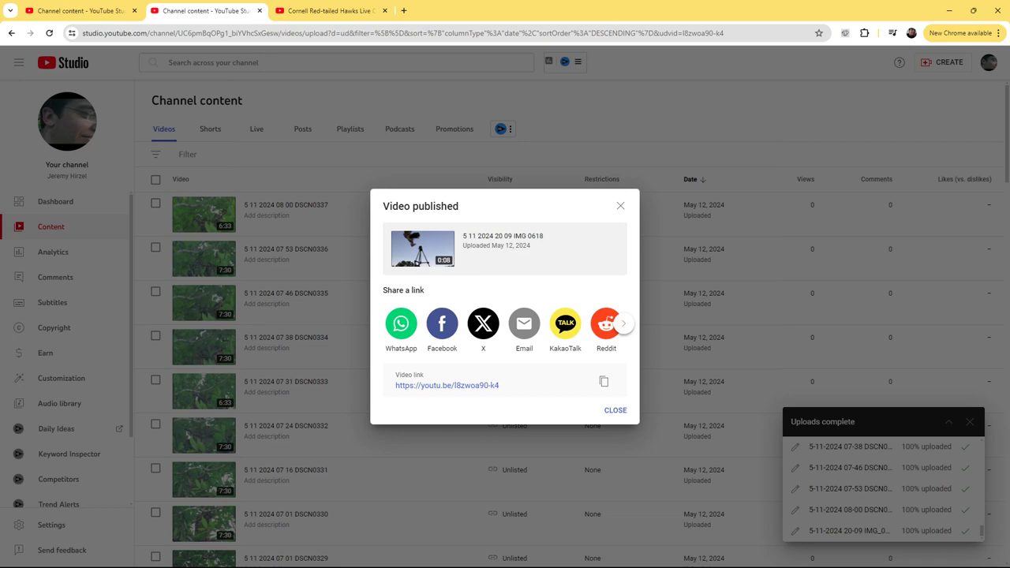
{"action": "key", "text": "Escape"}
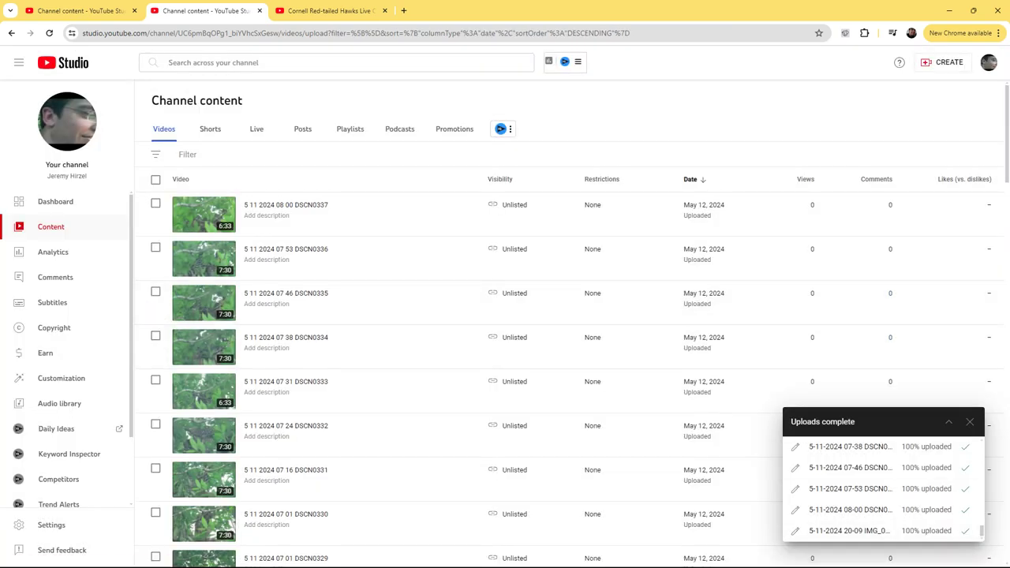
{"action": "left_click", "coordinate": [950, 62]}
{"action": "left_click", "coordinate": [79, 10]}
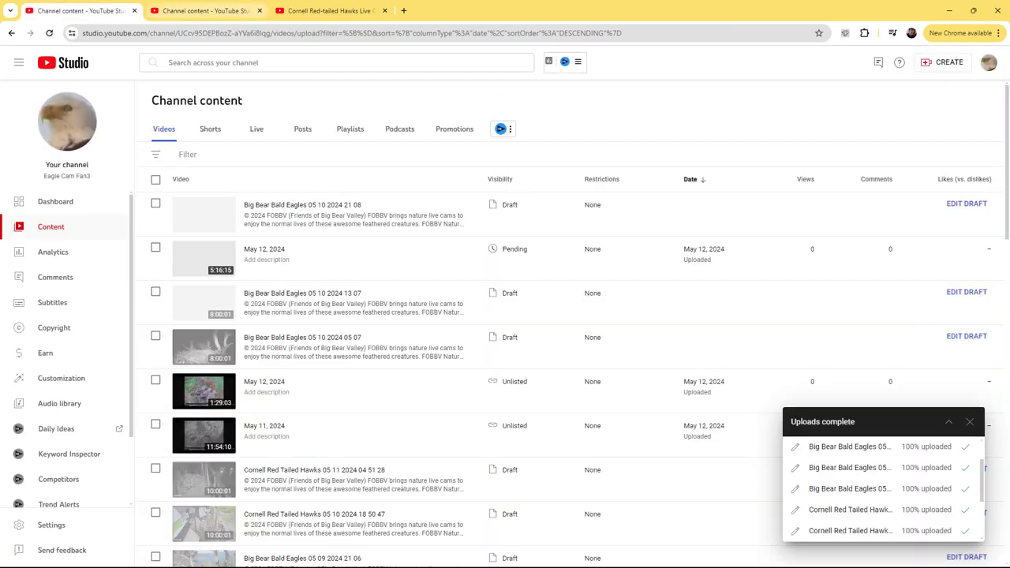
{"action": "key", "text": "ctrl+Tab"}
{"action": "key", "text": "Return"}
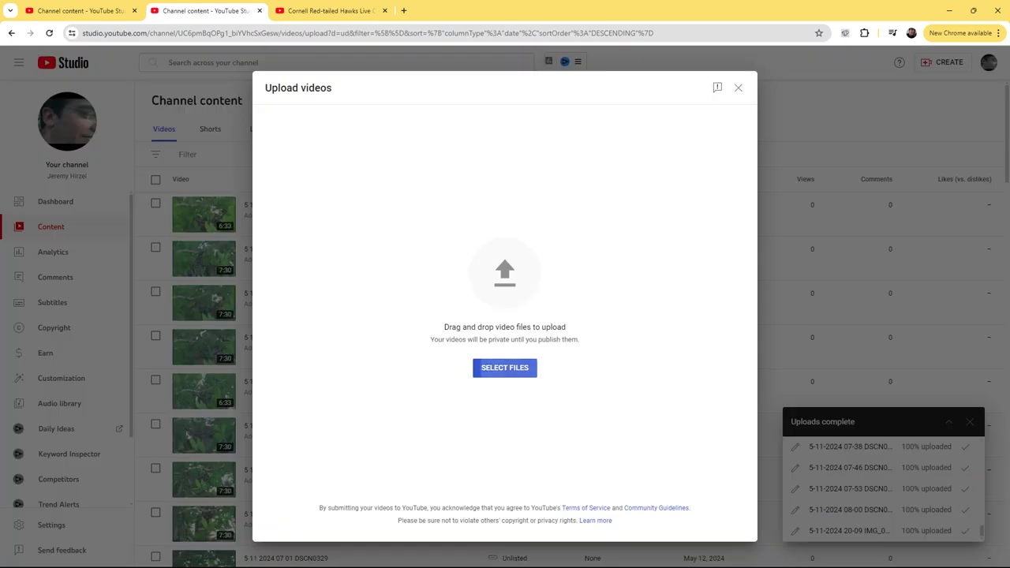
{"action": "key", "text": "Return"}
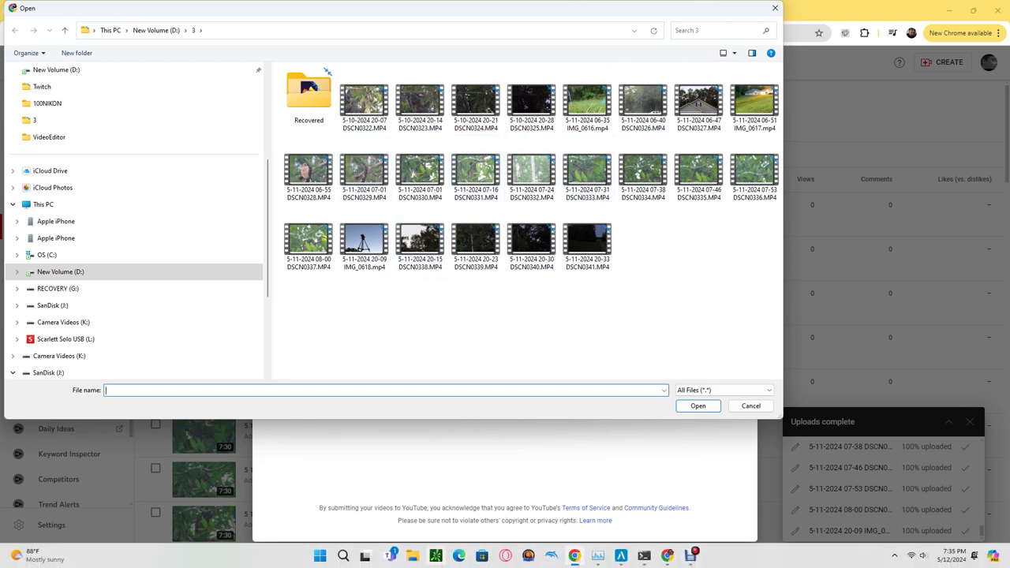
{"action": "left_click_drag", "start_coordinate": [418, 312], "coordinate": [610, 220]}
{"action": "left_click", "coordinate": [697, 406]}
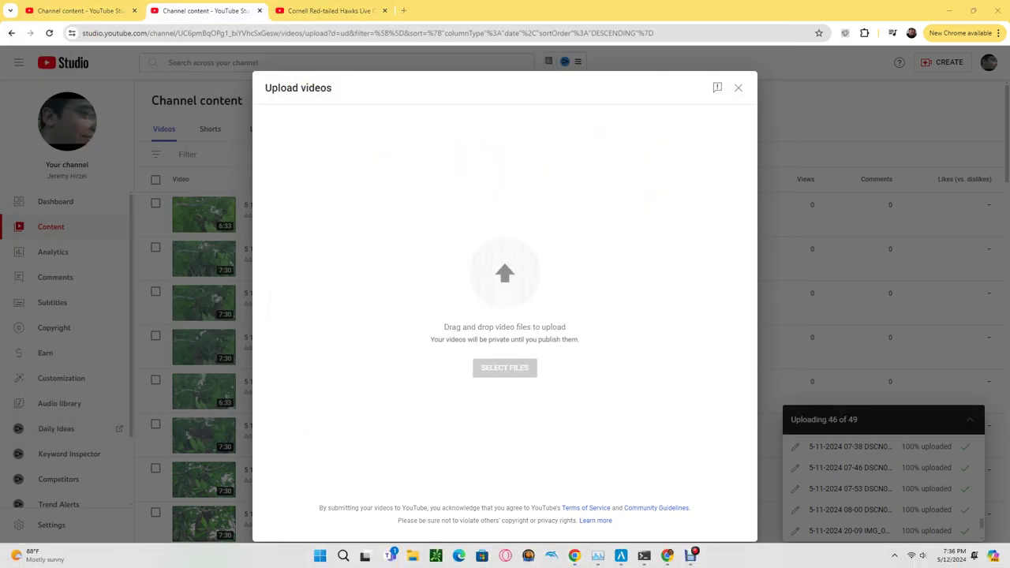
Step: Switch to File Explorer and copy IMG_0619.MOV from the Apple iPhone's internal storage into the Downloads folder
{"action": "key", "text": "super+e"}
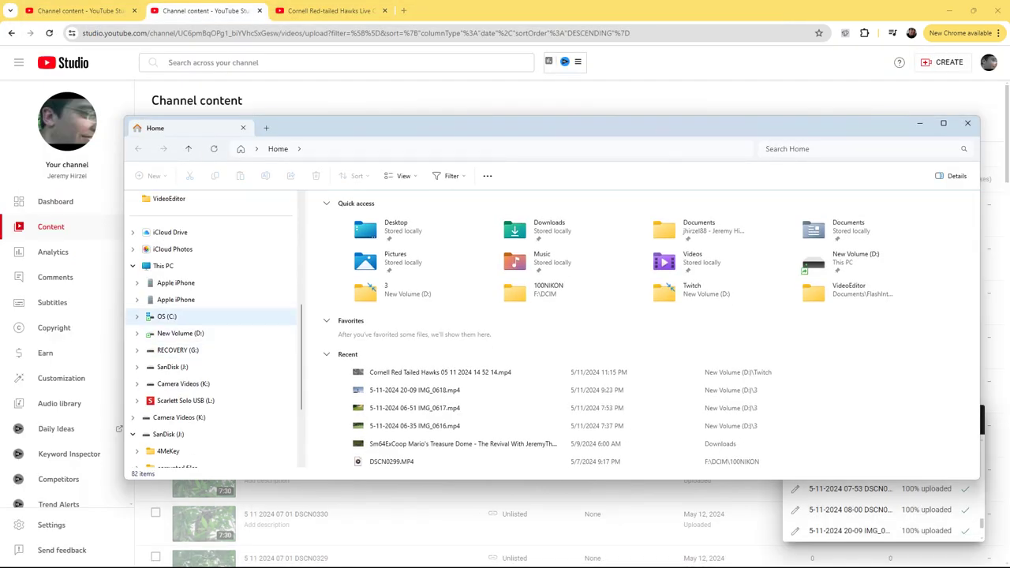
{"action": "left_click", "coordinate": [176, 282]}
{"action": "double_click", "coordinate": [379, 210]}
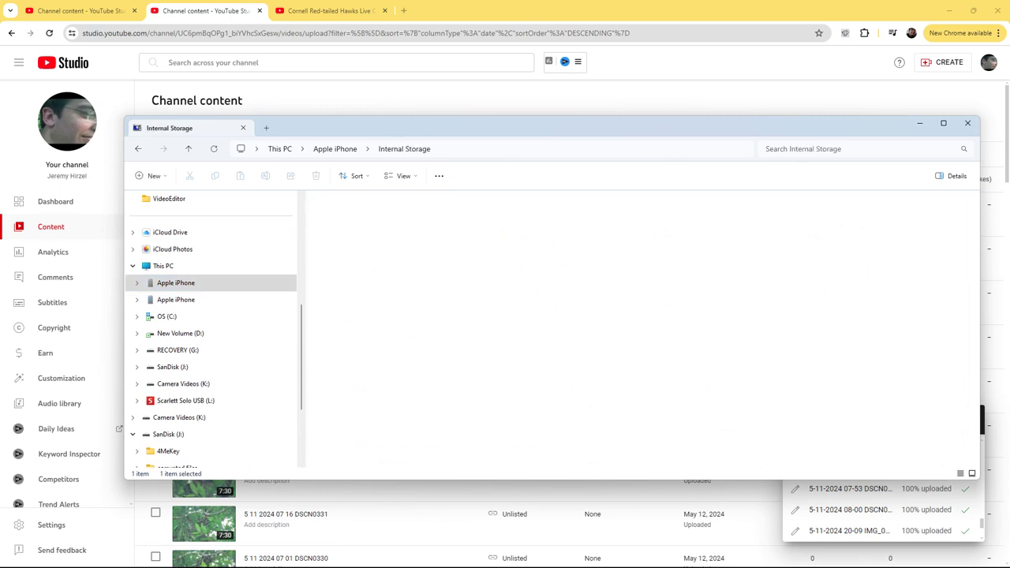
{"action": "double_click", "coordinate": [513, 237]}
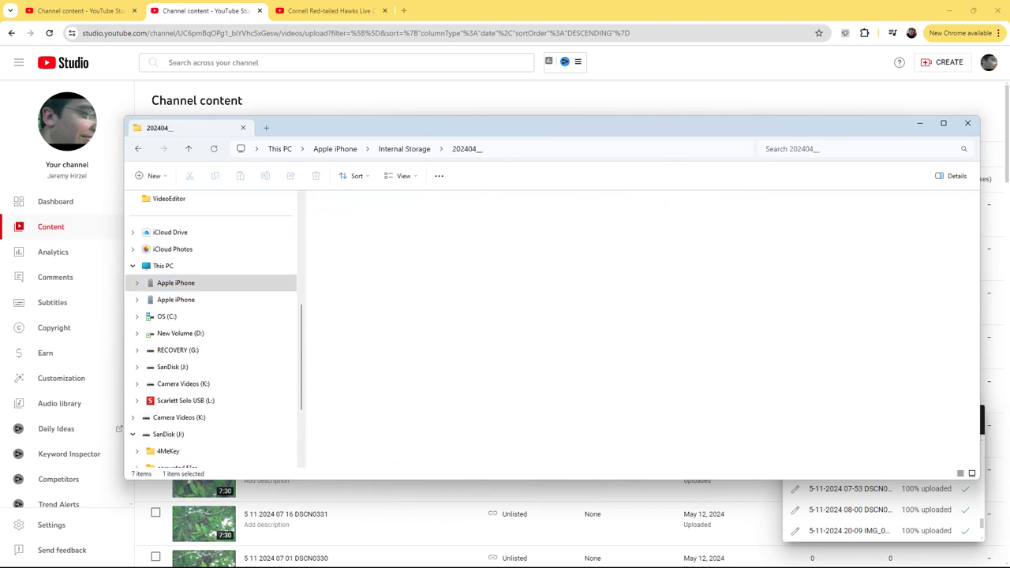
{"action": "key", "text": "alt+Left"}
{"action": "double_click", "coordinate": [648, 237]}
{"action": "left_click", "coordinate": [505, 207]}
{"action": "left_click", "coordinate": [215, 175]}
{"action": "scroll", "coordinate": [209, 285], "scroll_direction": "up", "scroll_amount": 5}
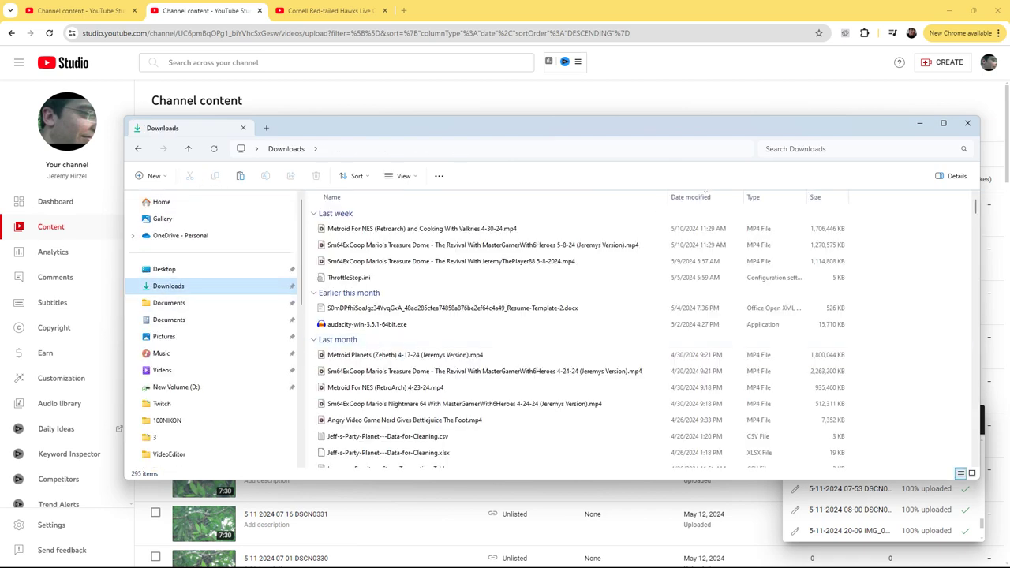
{"action": "key", "text": "ctrl+v"}
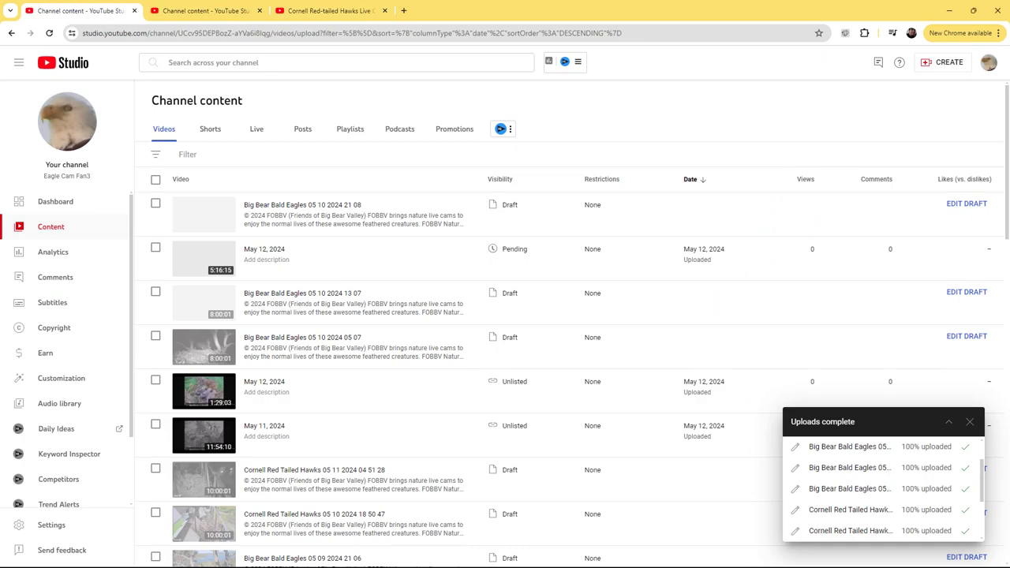
Step: Filter the Eagle Cam Fan3 channel's videos to titles containing "big bear"
{"action": "left_click", "coordinate": [188, 154]}
{"action": "type", "text": "big bear"}
{"action": "key", "text": "Return"}
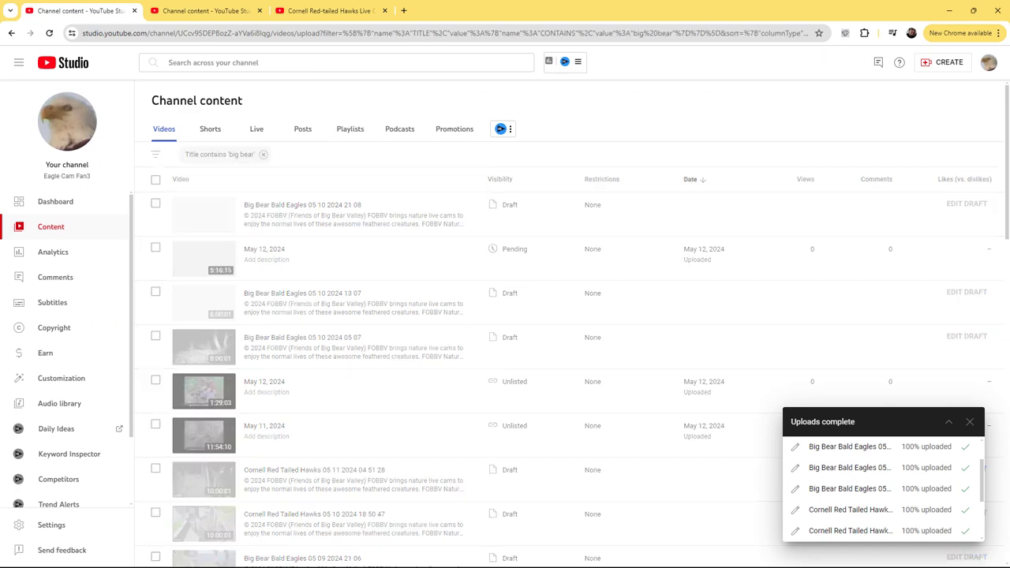
Step: Retitle the oldest Big Bear draft as Big Bear Bald Eagles 05/08/2024 13:05, publish it as Public, and close its share dialog
{"action": "scroll", "coordinate": [316, 390], "scroll_direction": "down", "scroll_amount": 5}
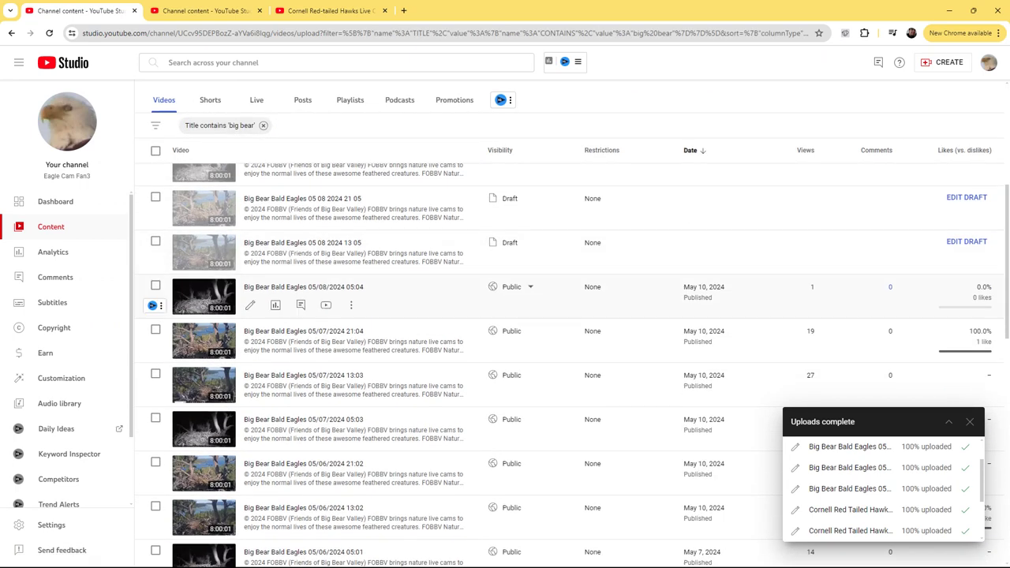
{"action": "scroll", "coordinate": [315, 316], "scroll_direction": "up", "scroll_amount": 1}
{"action": "left_click", "coordinate": [966, 293]}
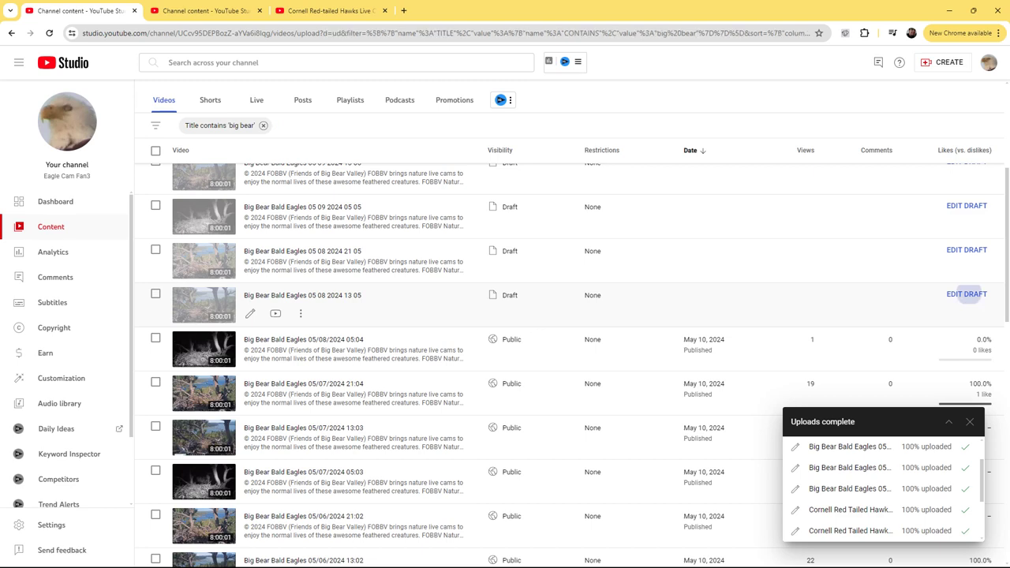
{"action": "left_click", "coordinate": [370, 197]}
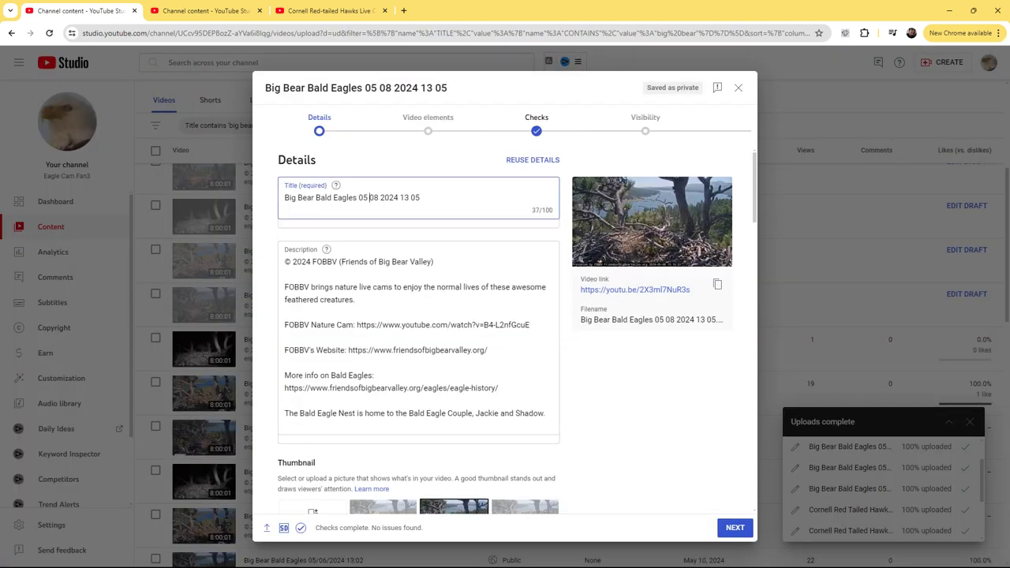
{"action": "key", "text": "BackSpace"}
{"action": "type", "text": "/08/"}
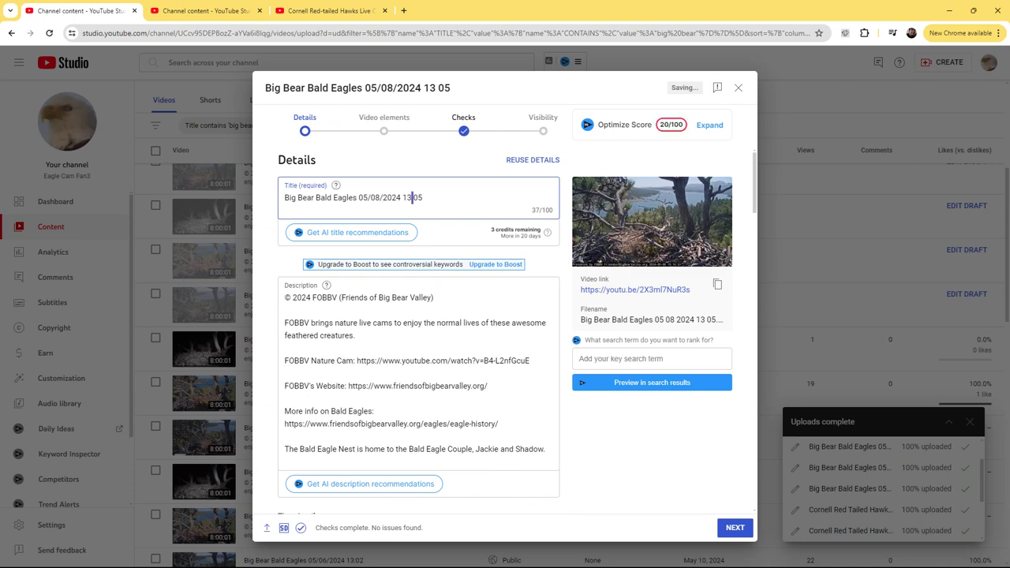
{"action": "key", "text": "ctrl+a"}
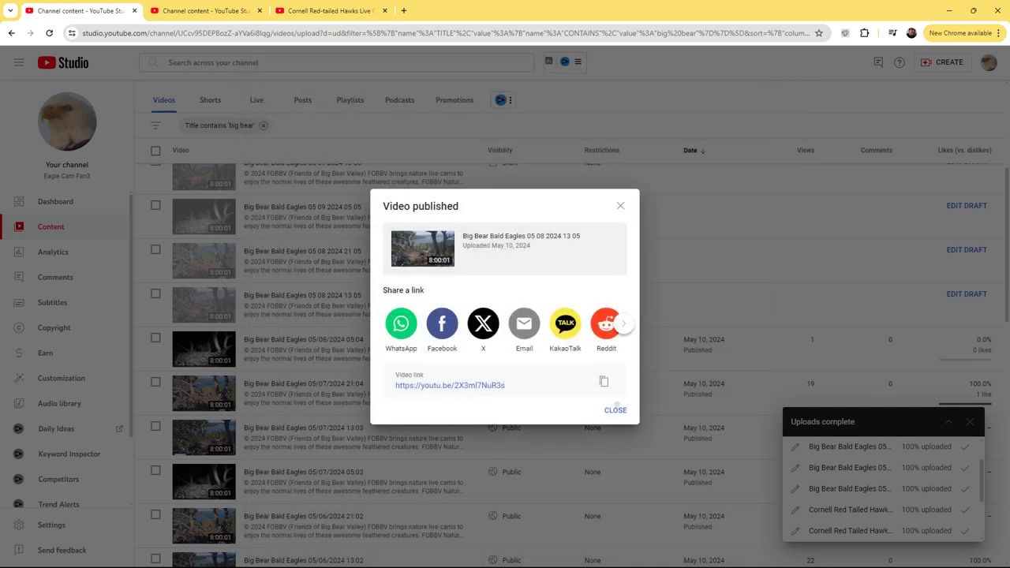
{"action": "left_click", "coordinate": [613, 533]}
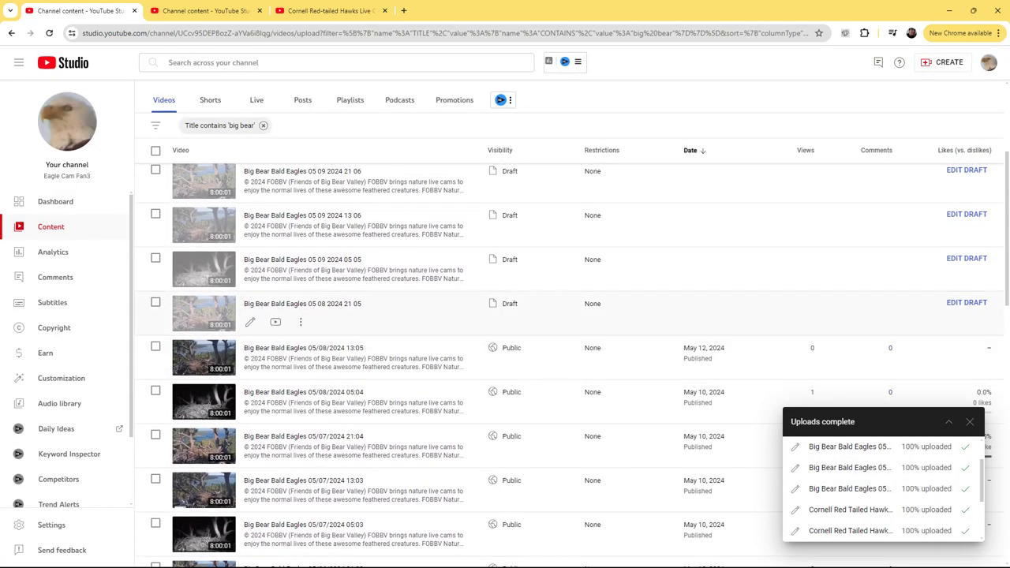
{"action": "left_click", "coordinate": [301, 322]}
{"action": "left_click", "coordinate": [253, 322]}
{"action": "key", "text": "ctrl+a"}
{"action": "key", "text": "ctrl+v"}
{"action": "type", "text": "21"}
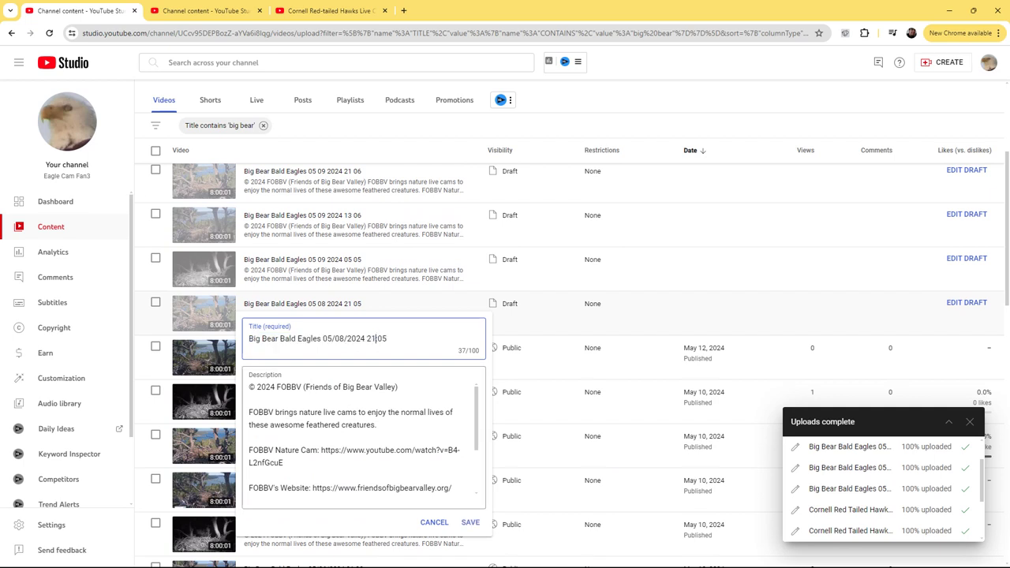
{"action": "key", "text": "ctrl+a"}
{"action": "key", "text": "Return"}
{"action": "scroll", "coordinate": [315, 371], "scroll_direction": "up", "scroll_amount": 2}
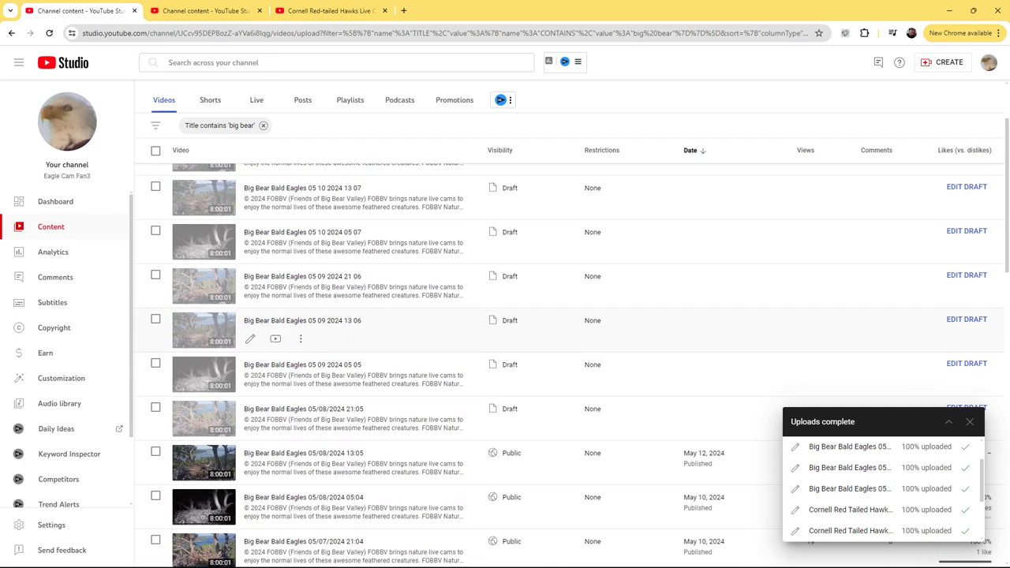
{"action": "left_click", "coordinate": [301, 382]}
{"action": "left_click", "coordinate": [237, 408]}
{"action": "key", "text": "ctrl+a"}
{"action": "key", "text": "ctrl+v"}
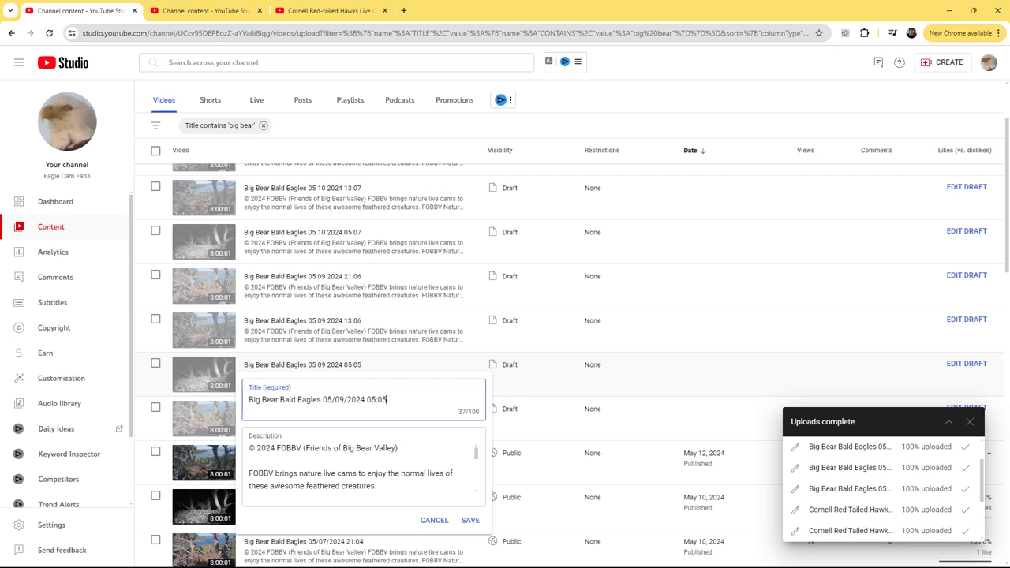
{"action": "key", "text": "ctrl+a"}
{"action": "key", "text": "Return"}
{"action": "left_click", "coordinate": [301, 392]}
{"action": "left_click", "coordinate": [236, 391]}
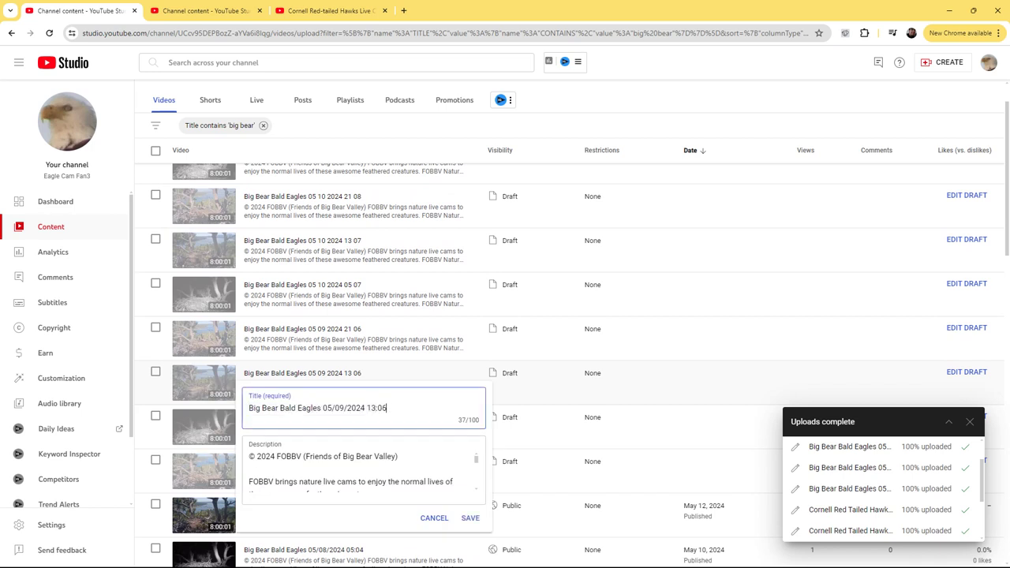
{"action": "key", "text": "ctrl+a"}
{"action": "key", "text": "ctrl+c"}
{"action": "key", "text": "Return"}
{"action": "left_click", "coordinate": [301, 399]}
{"action": "left_click", "coordinate": [237, 400]}
{"action": "key", "text": "ctrl+a"}
{"action": "key", "text": "ctrl+v"}
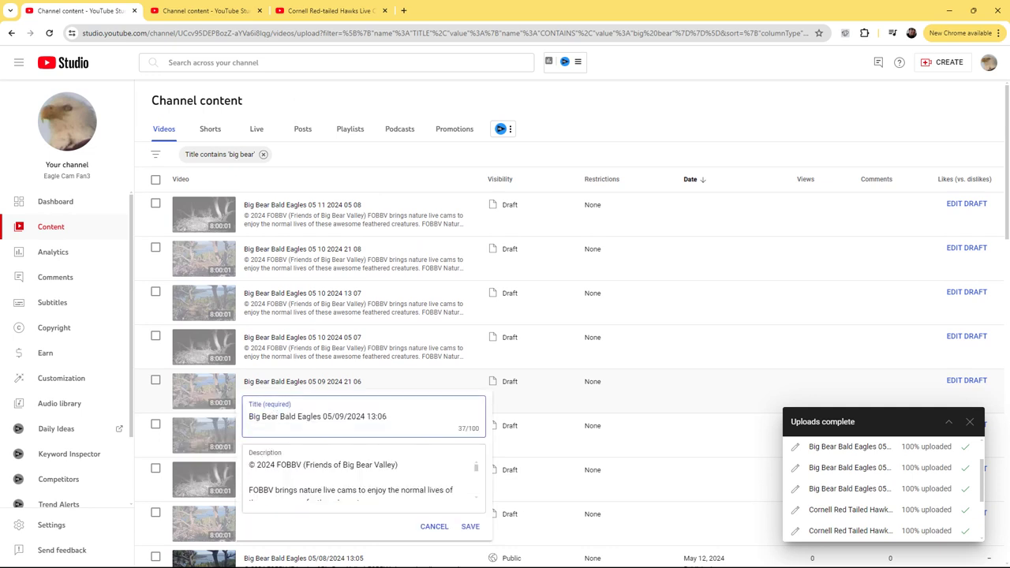
{"action": "type", "text": "21"}
{"action": "key", "text": "ctrl+a"}
{"action": "key", "text": "Return"}
{"action": "left_click", "coordinate": [301, 355]}
{"action": "left_click", "coordinate": [237, 355]}
{"action": "type", "text": "Big Bear Bald Eagles 05/09/2024 21:06"}
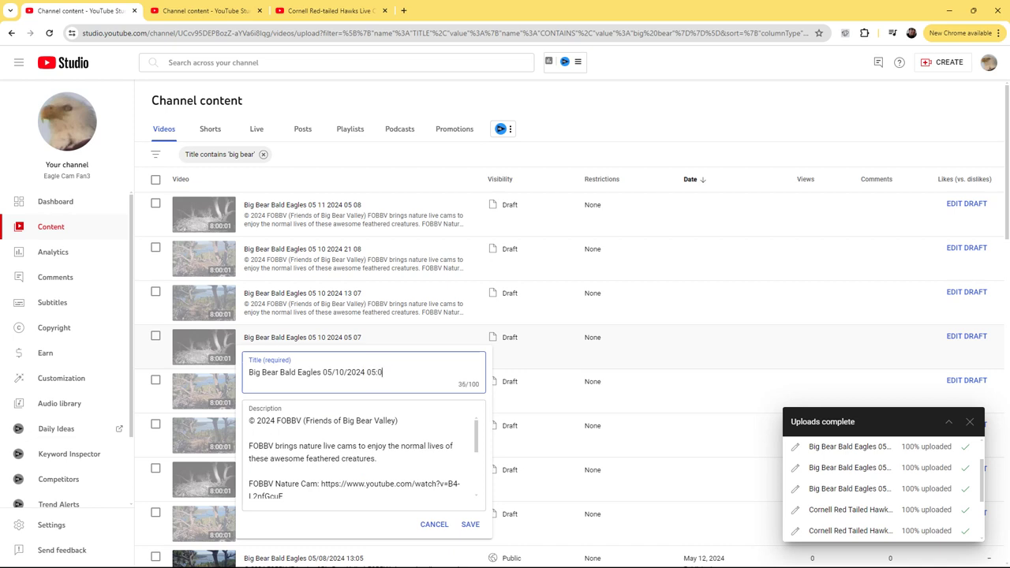
{"action": "key", "text": "ctrl+a"}
{"action": "key", "text": "ctrl+c"}
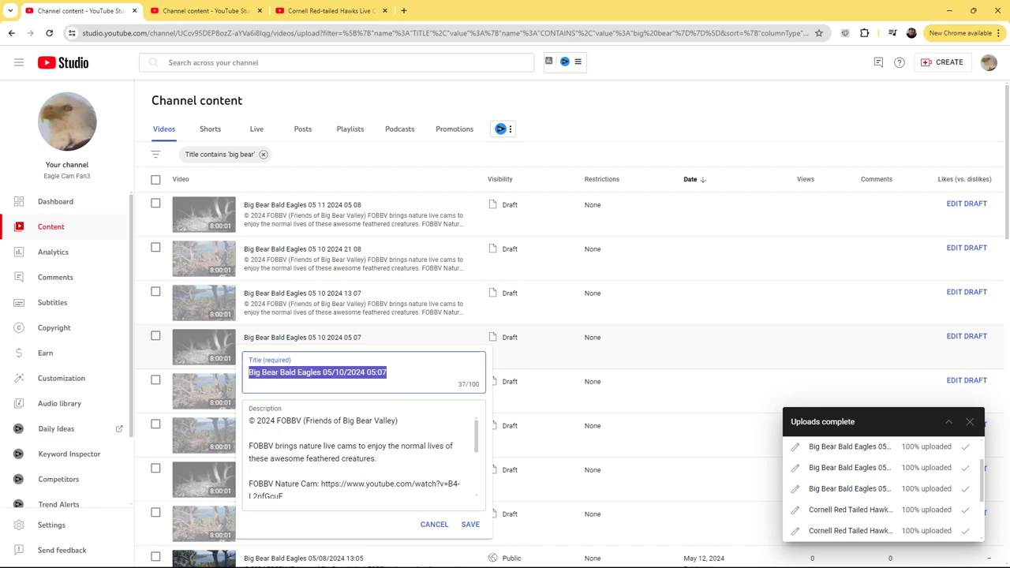
{"action": "left_click", "coordinate": [469, 524]}
{"action": "left_click", "coordinate": [301, 311]}
{"action": "left_click", "coordinate": [237, 311]}
{"action": "key", "text": "ctrl+a"}
{"action": "key", "text": "ctrl+v"}
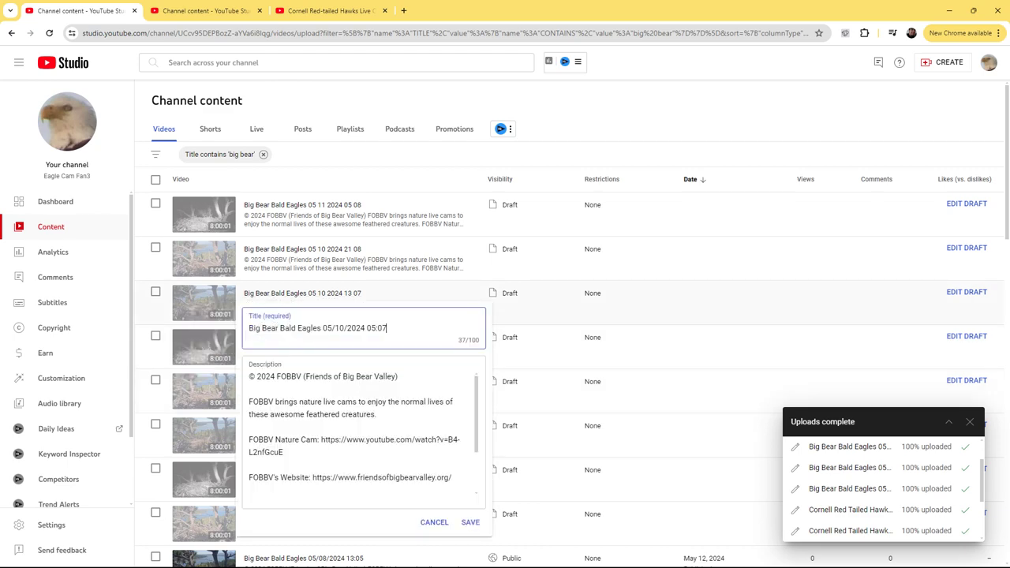
{"action": "key", "text": "alt+Tab"}
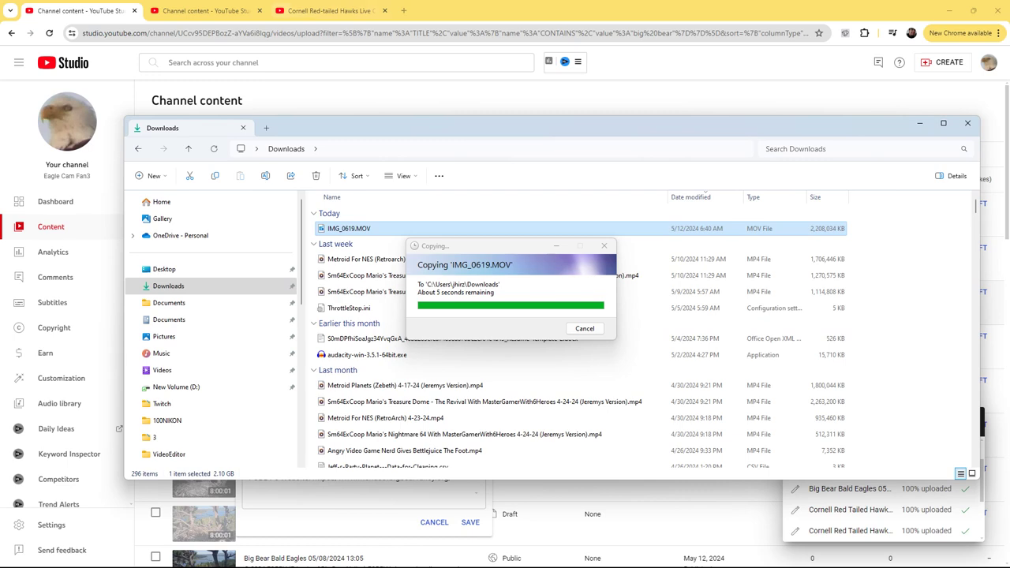
{"action": "key", "text": "alt+Tab"}
{"action": "key", "text": "ctrl+a"}
{"action": "key", "text": "ctrl+c"}
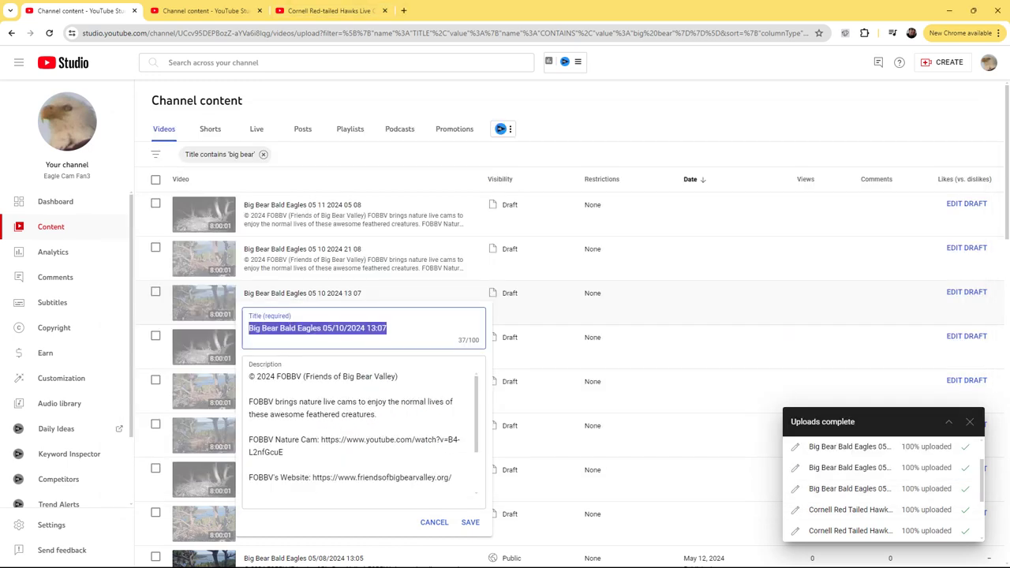
{"action": "left_click", "coordinate": [470, 523]}
{"action": "left_click", "coordinate": [249, 268]}
{"action": "key", "text": "ctrl+a"}
{"action": "key", "text": "ctrl+v"}
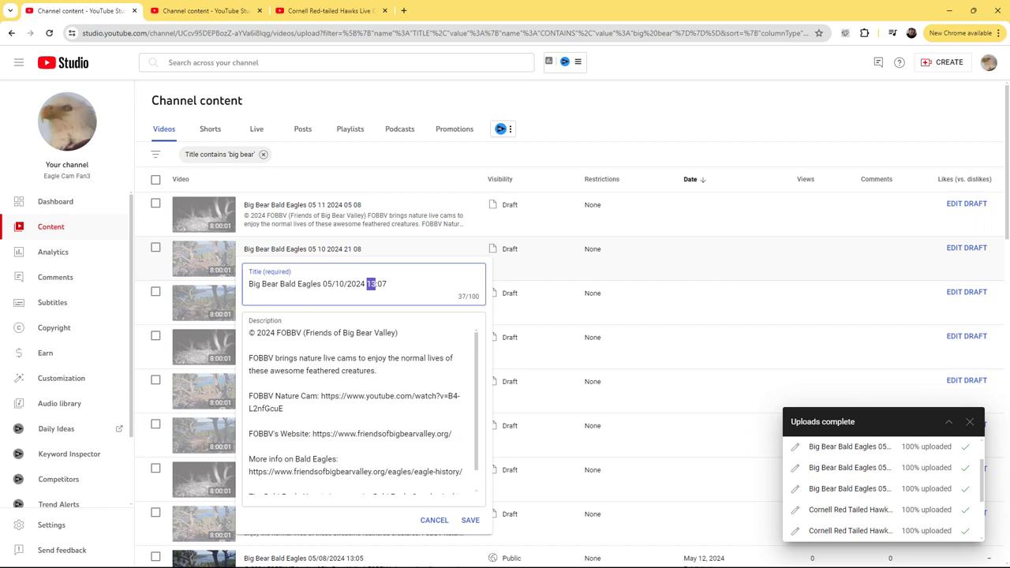
{"action": "key", "text": "ctrl+a"}
{"action": "key", "text": "ctrl+c"}
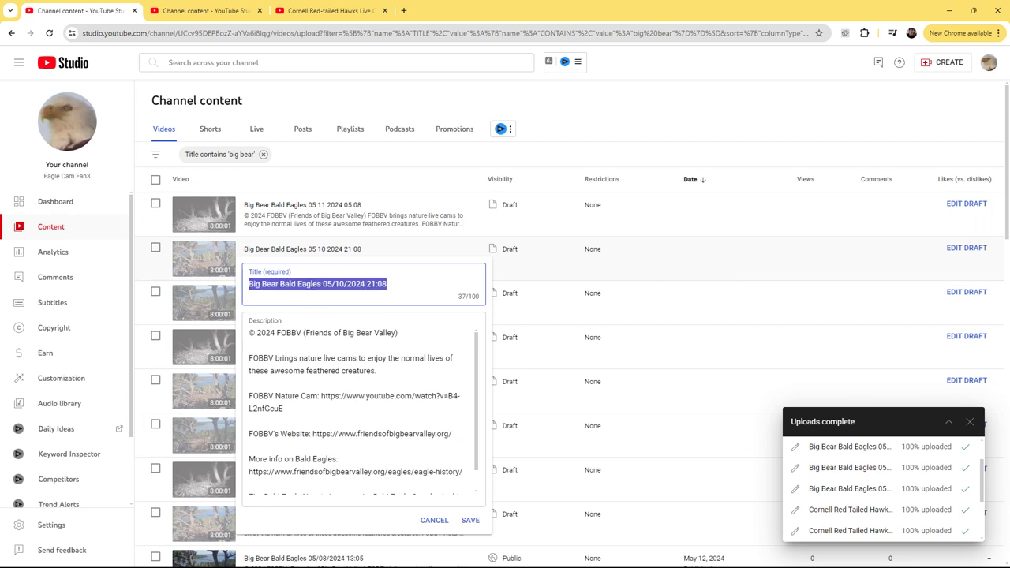
{"action": "key", "text": "Return"}
{"action": "left_click", "coordinate": [301, 223]}
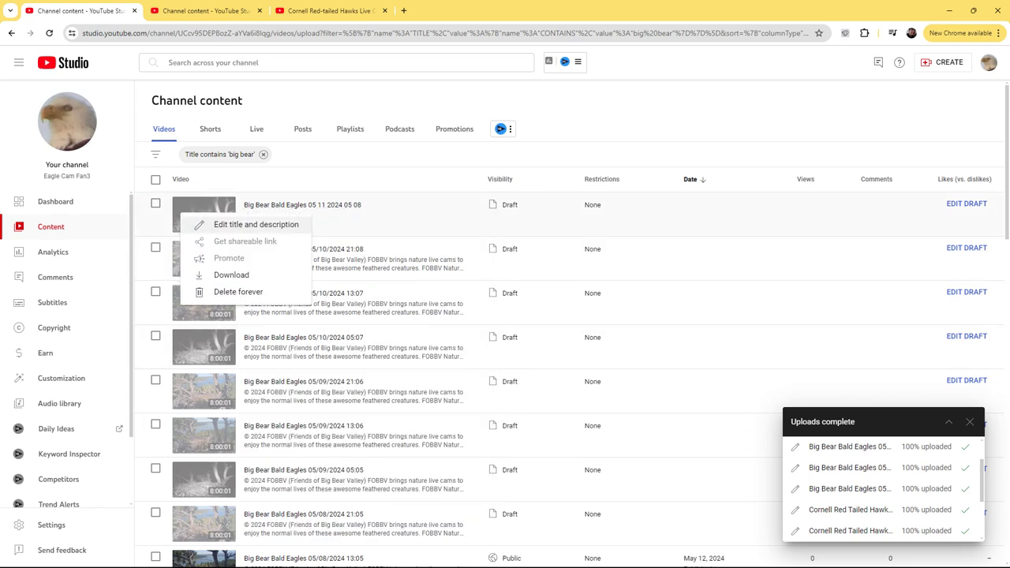
{"action": "left_click", "coordinate": [268, 224]}
{"action": "key", "text": "ctrl+a"}
{"action": "key", "text": "ctrl+v"}
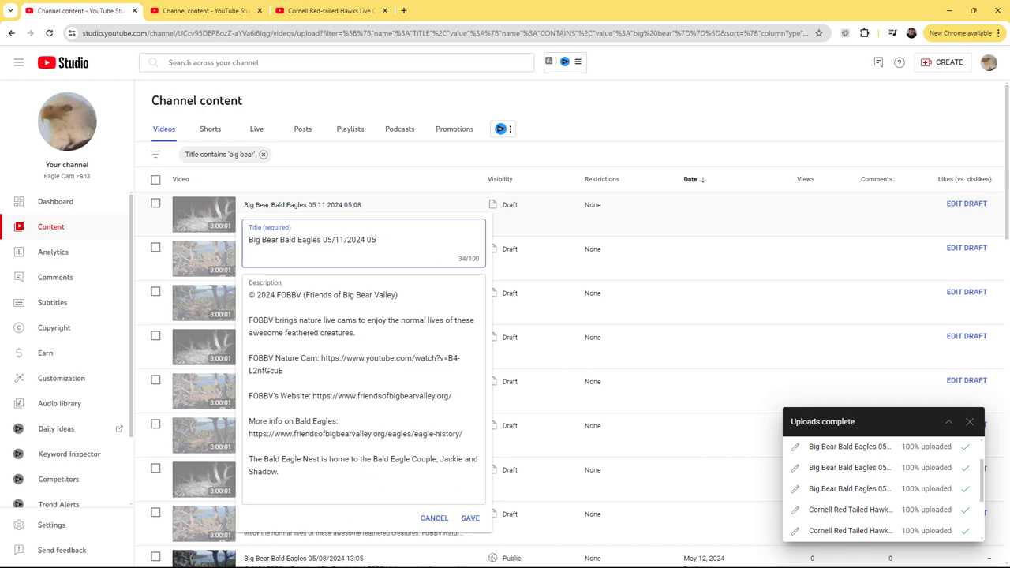
{"action": "key", "text": "ctrl+a"}
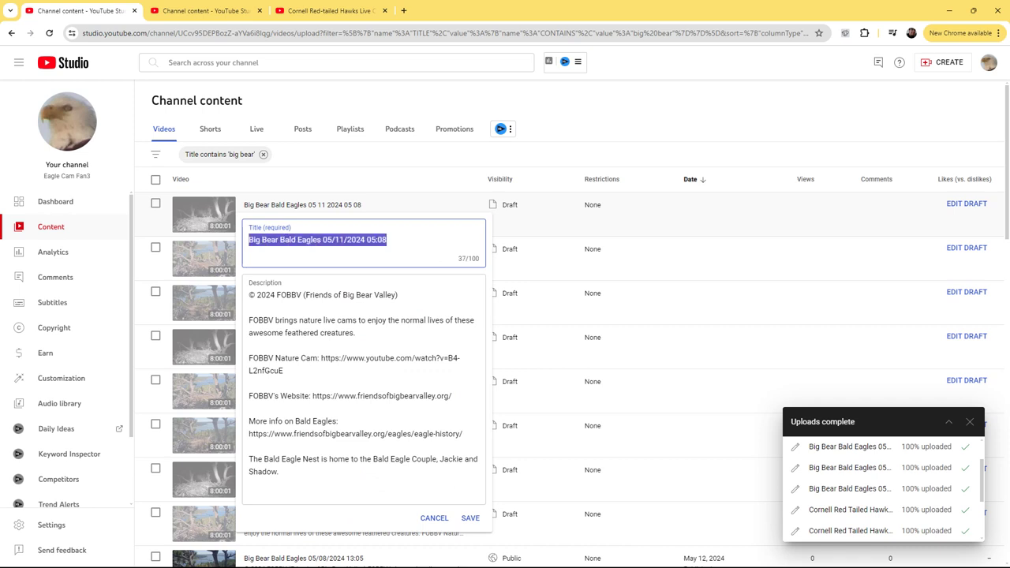
{"action": "key", "text": "Return"}
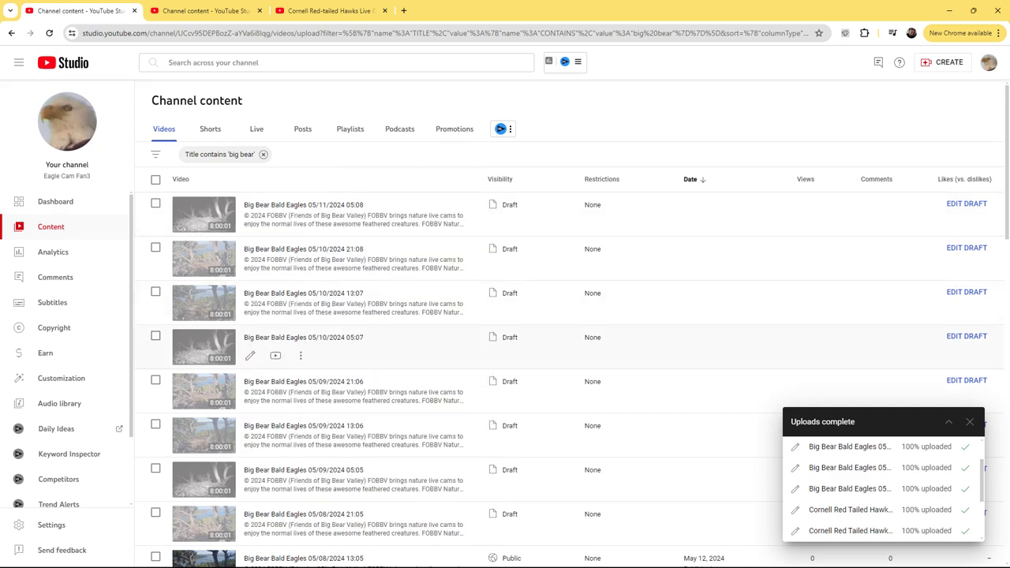
{"action": "scroll", "coordinate": [304, 318], "scroll_direction": "down", "scroll_amount": 1}
{"action": "scroll", "coordinate": [304, 324], "scroll_direction": "down", "scroll_amount": 1}
{"action": "scroll", "coordinate": [304, 331], "scroll_direction": "up", "scroll_amount": 2}
{"action": "scroll", "coordinate": [303, 364], "scroll_direction": "down", "scroll_amount": 5}
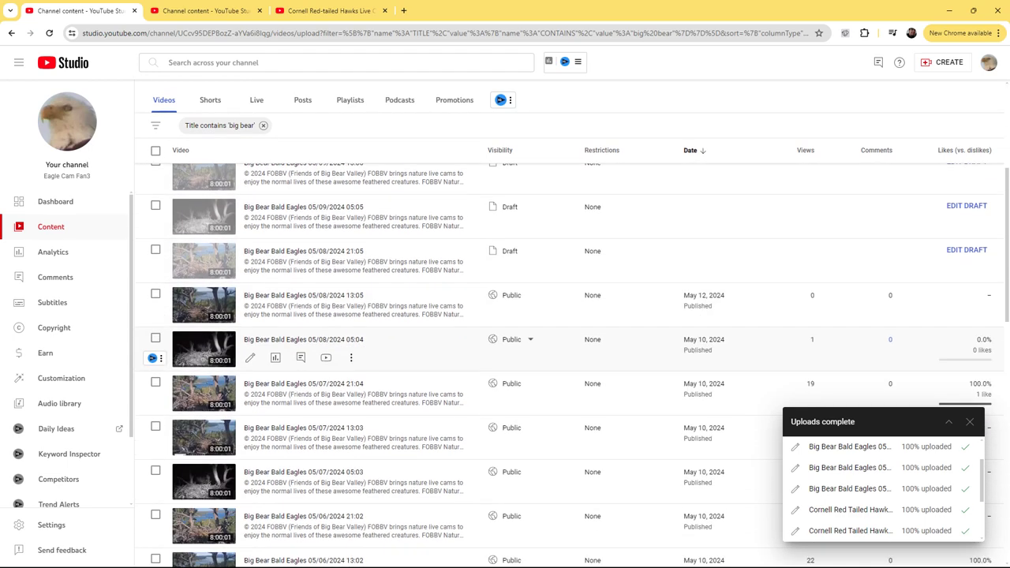
{"action": "scroll", "coordinate": [304, 379], "scroll_direction": "up", "scroll_amount": 1}
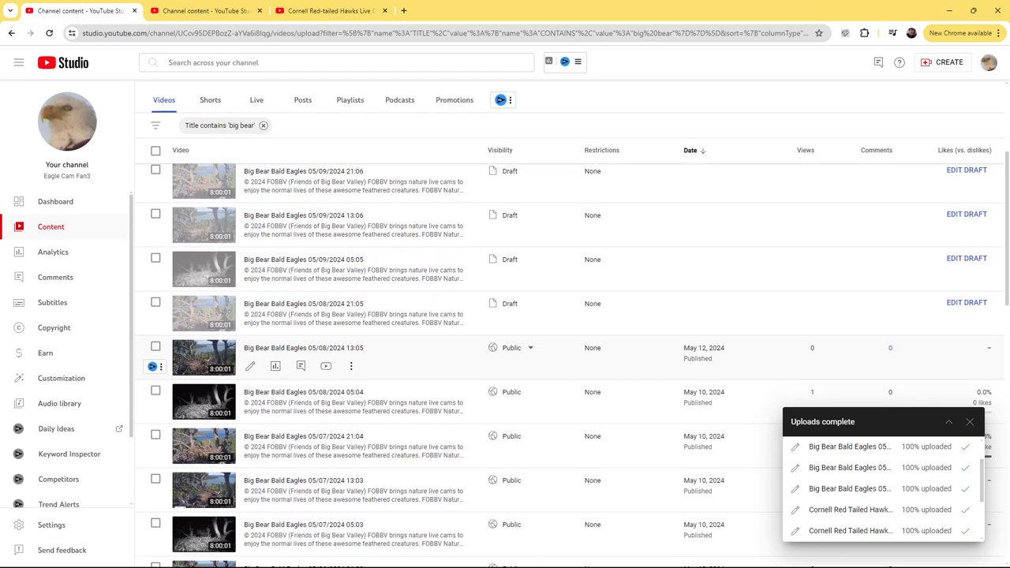
Step: Publish the draft Big Bear Bald Eagles 05/08/2024 21:05 with Public visibility
{"action": "left_click", "coordinate": [967, 302]}
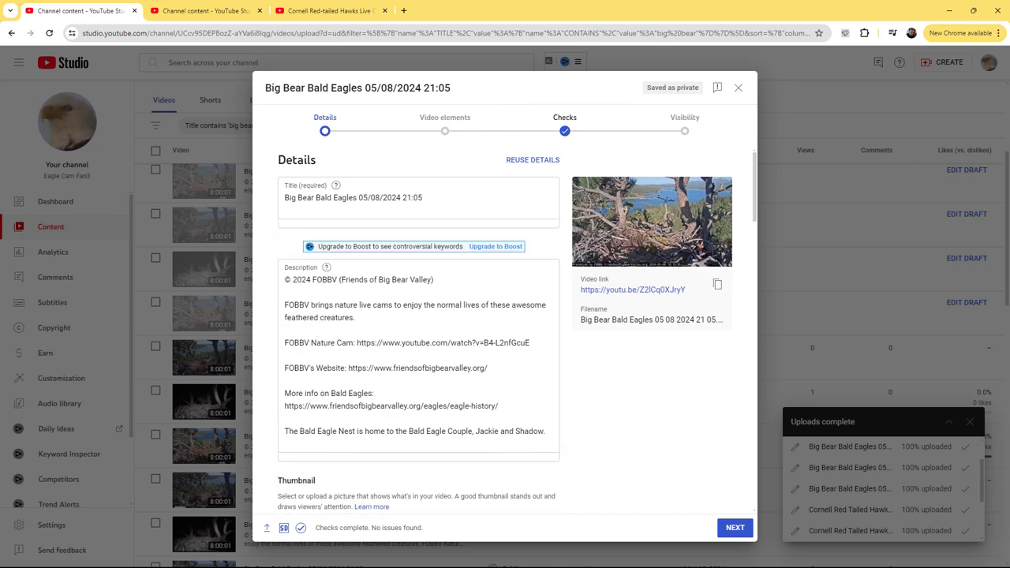
{"action": "left_click", "coordinate": [645, 127]}
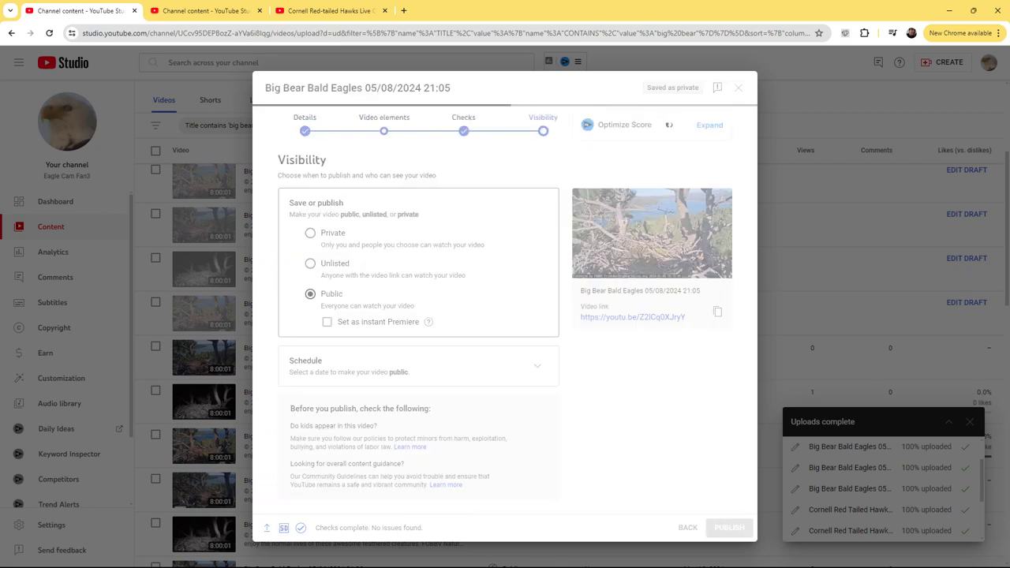
{"action": "key", "text": "Escape"}
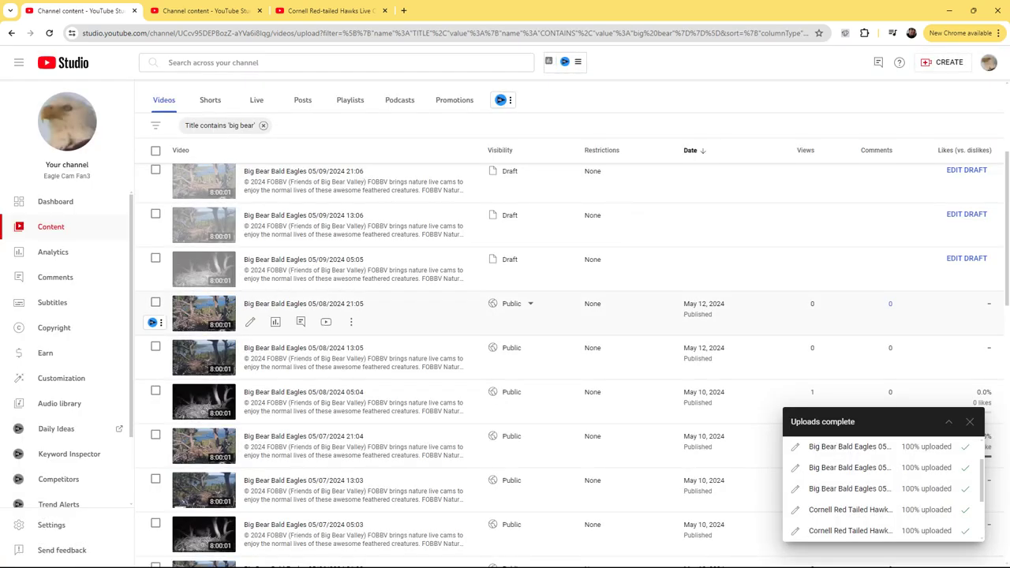
Step: Publish the draft Big Bear Bald Eagles 05/09/2024 05:05 with Public visibility
{"action": "scroll", "coordinate": [158, 391], "scroll_direction": "down", "scroll_amount": 4}
{"action": "scroll", "coordinate": [505, 387], "scroll_direction": "up", "scroll_amount": 5}
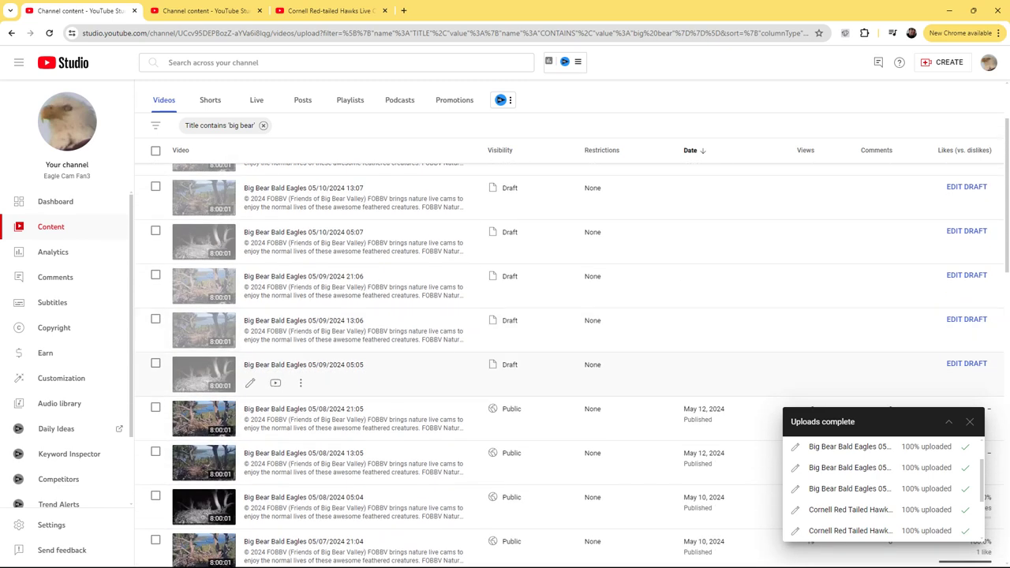
{"action": "left_click", "coordinate": [954, 363]}
{"action": "left_click", "coordinate": [729, 527]}
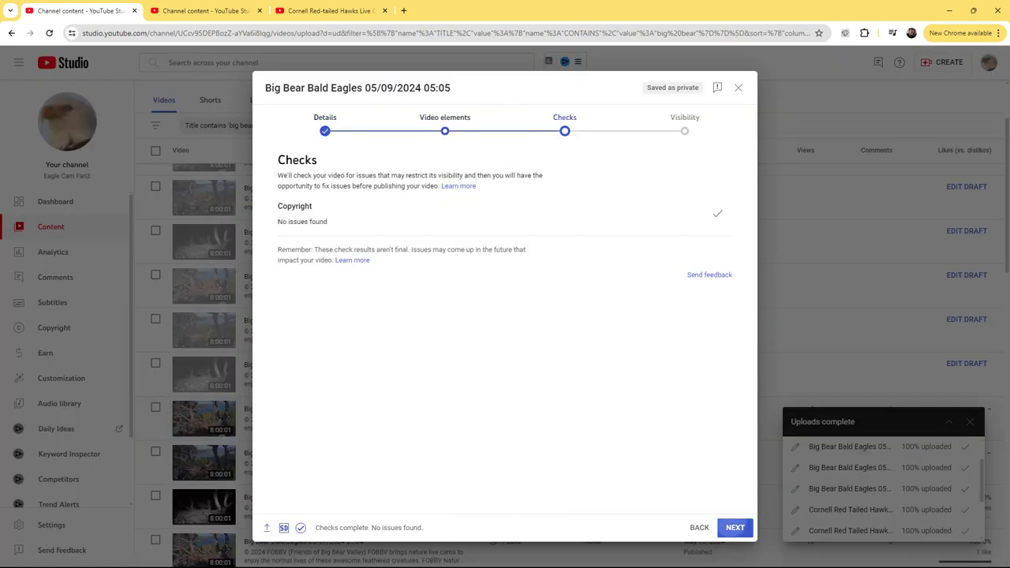
{"action": "left_click", "coordinate": [729, 527]}
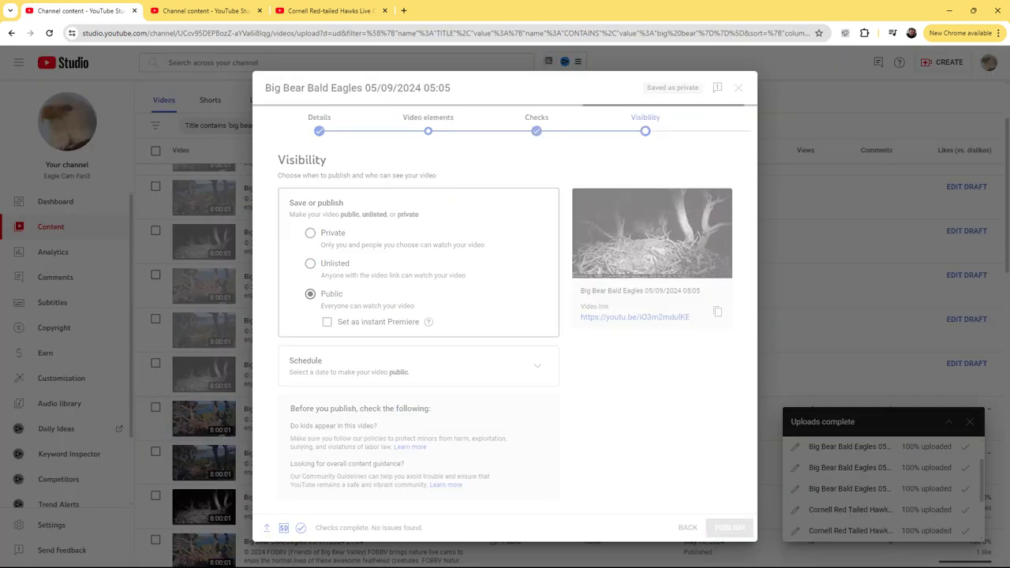
{"action": "key", "text": "Escape"}
Step: Publish the draft Big Bear Bald Eagles 05/09/2024 13:06 with Public visibility
{"action": "scroll", "coordinate": [505, 363], "scroll_direction": "down", "scroll_amount": 6}
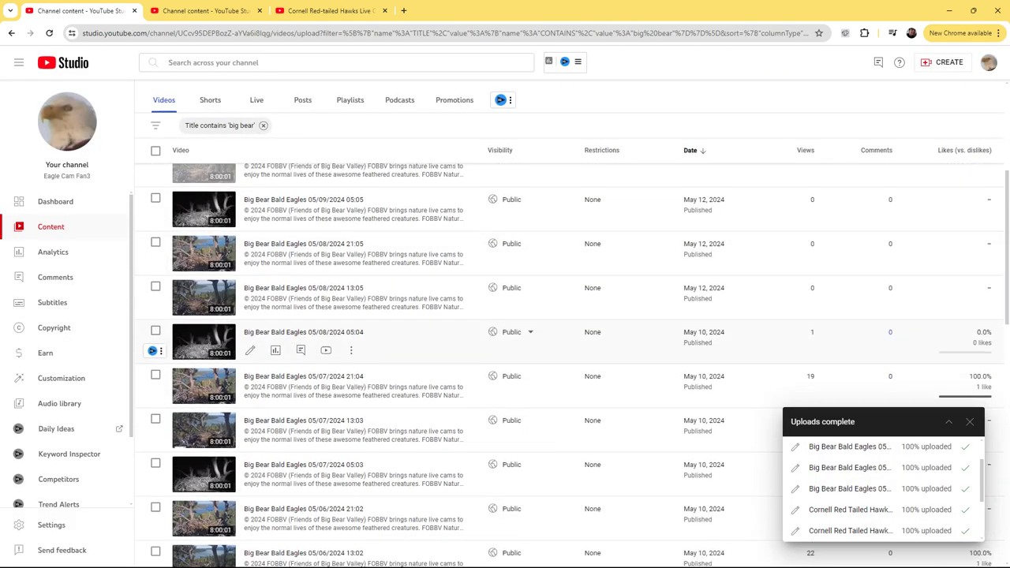
{"action": "scroll", "coordinate": [505, 387], "scroll_direction": "up", "scroll_amount": 5}
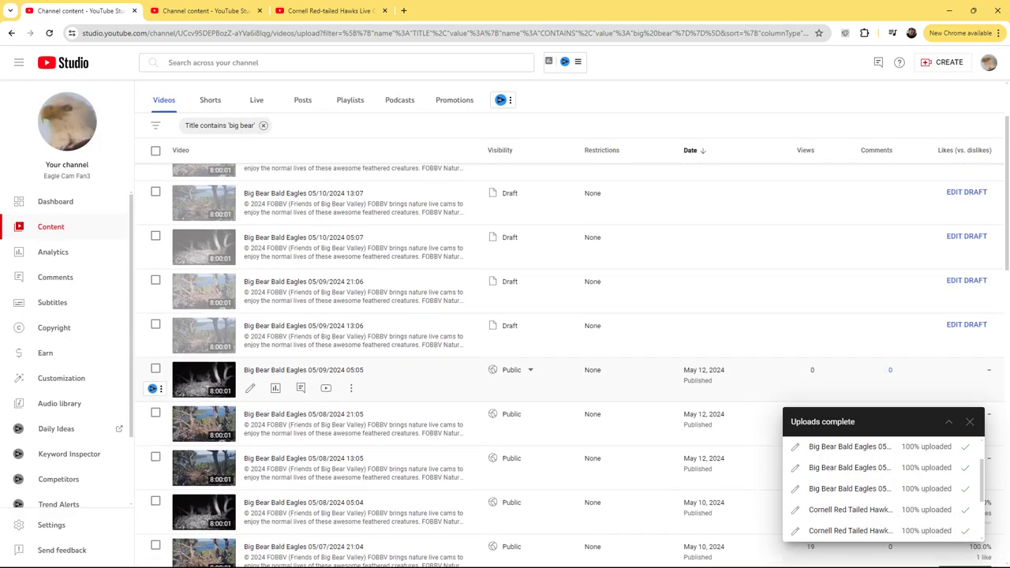
{"action": "left_click", "coordinate": [966, 372]}
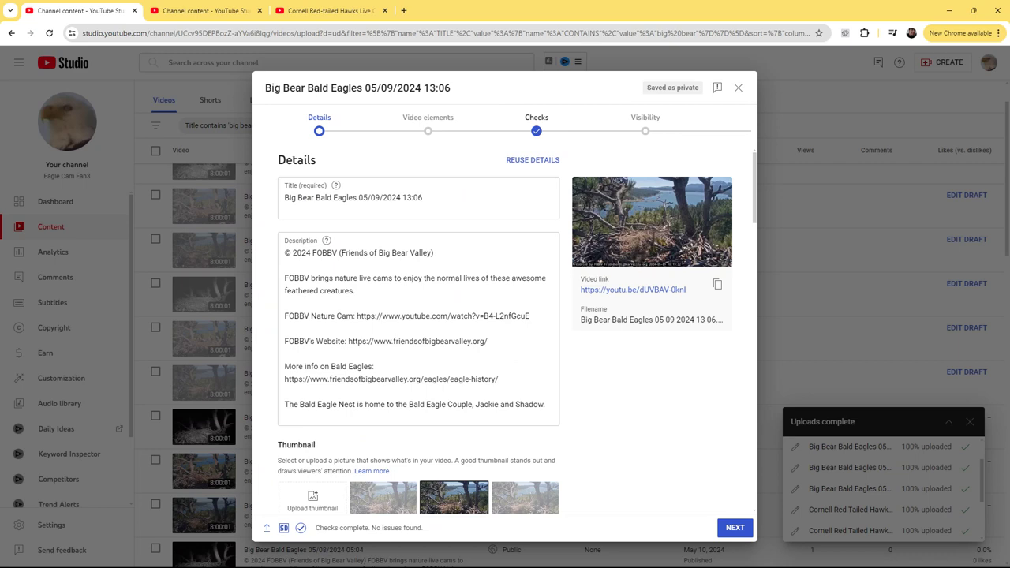
{"action": "left_click", "coordinate": [732, 527]}
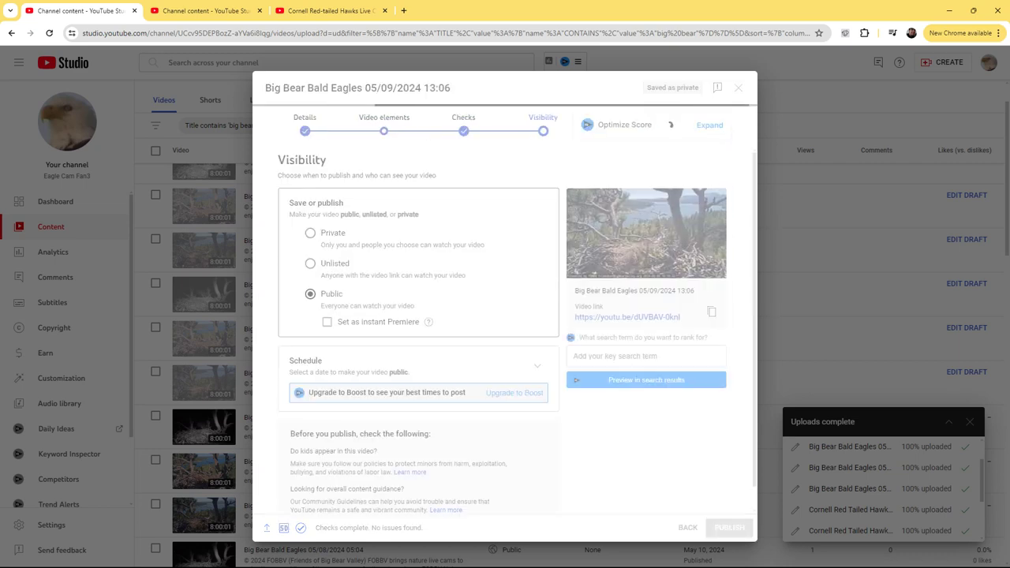
{"action": "key", "text": "Escape"}
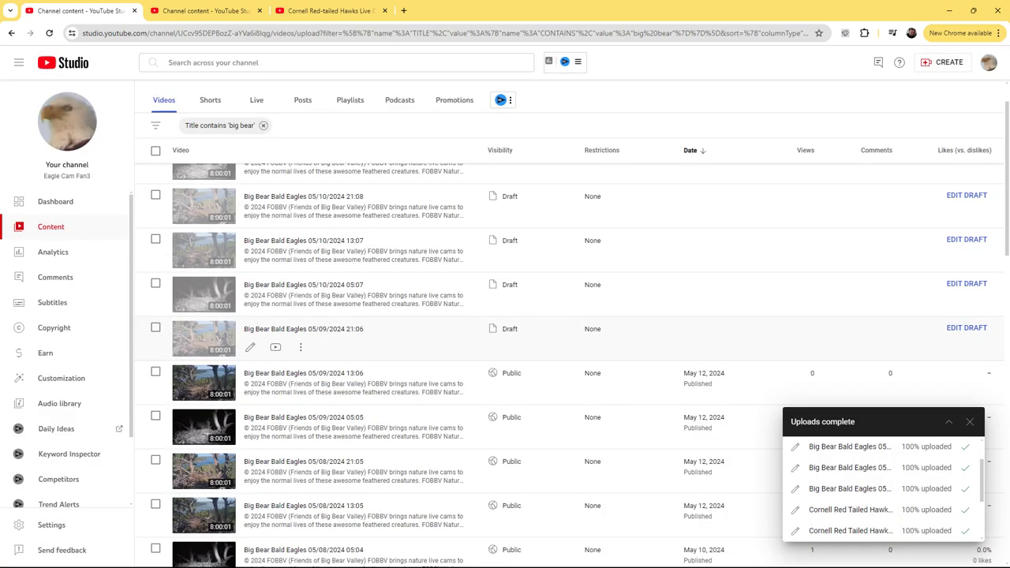
Step: Publish the draft Big Bear Bald Eagles 05/09/2024 21:06 with Public visibility and dismiss the sharing dialog
{"action": "left_click", "coordinate": [965, 327]}
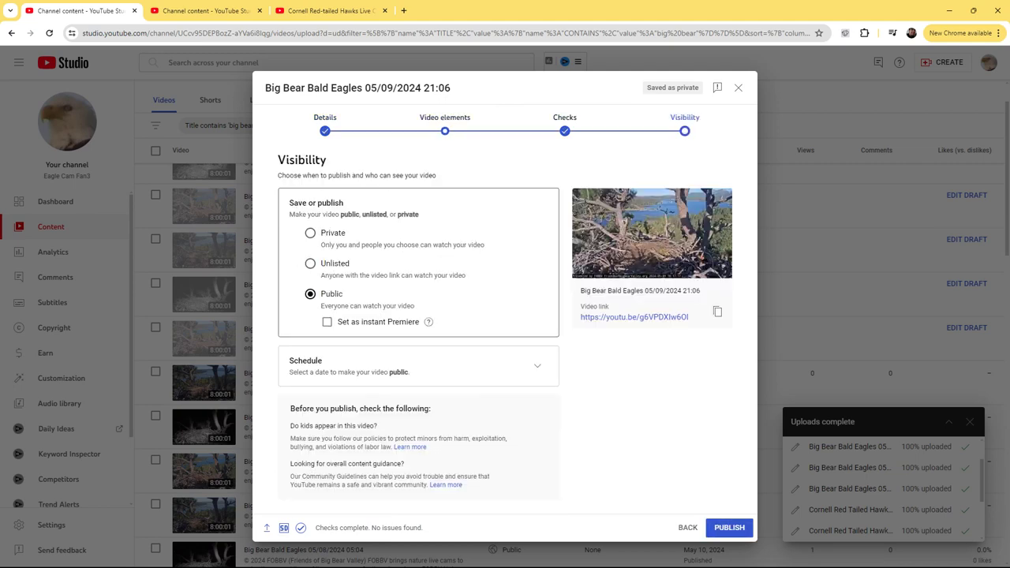
{"action": "left_click", "coordinate": [729, 527]}
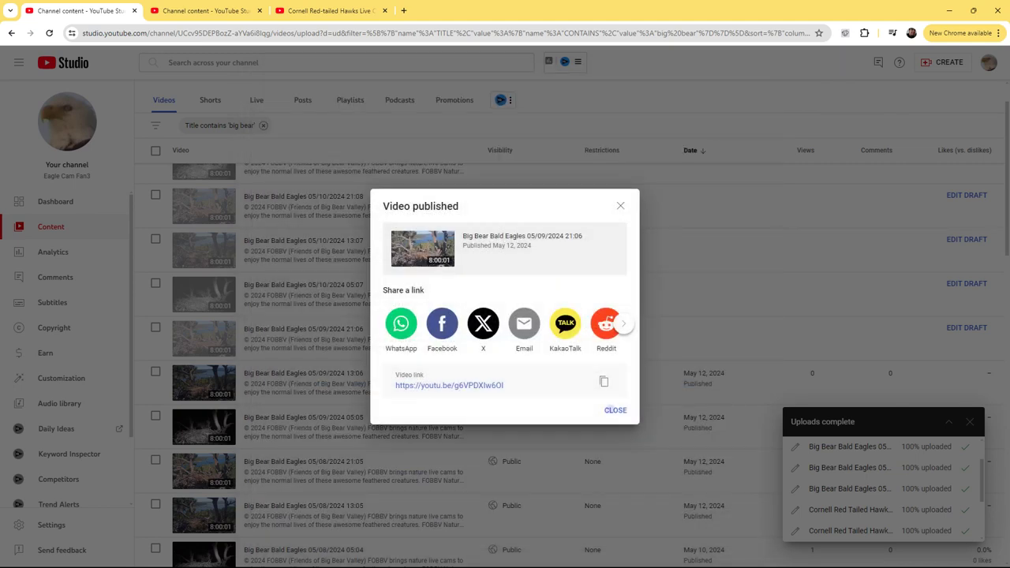
{"action": "left_click", "coordinate": [615, 410]}
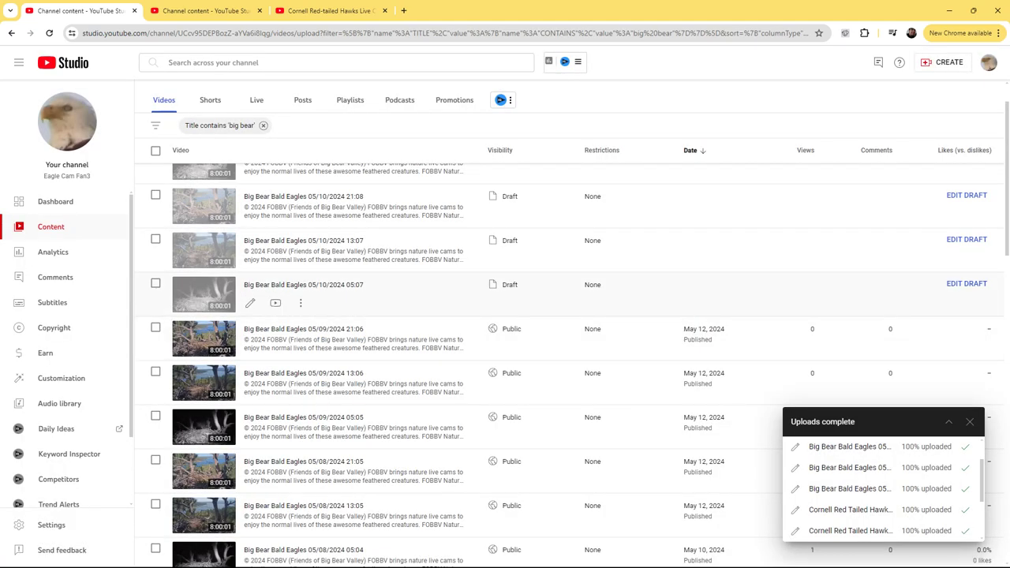
Step: Publish the draft Big Bear Bald Eagles 05/10/2024 05:07 and dismiss the sharing dialog
{"action": "left_click", "coordinate": [966, 284]}
{"action": "left_click", "coordinate": [685, 126]}
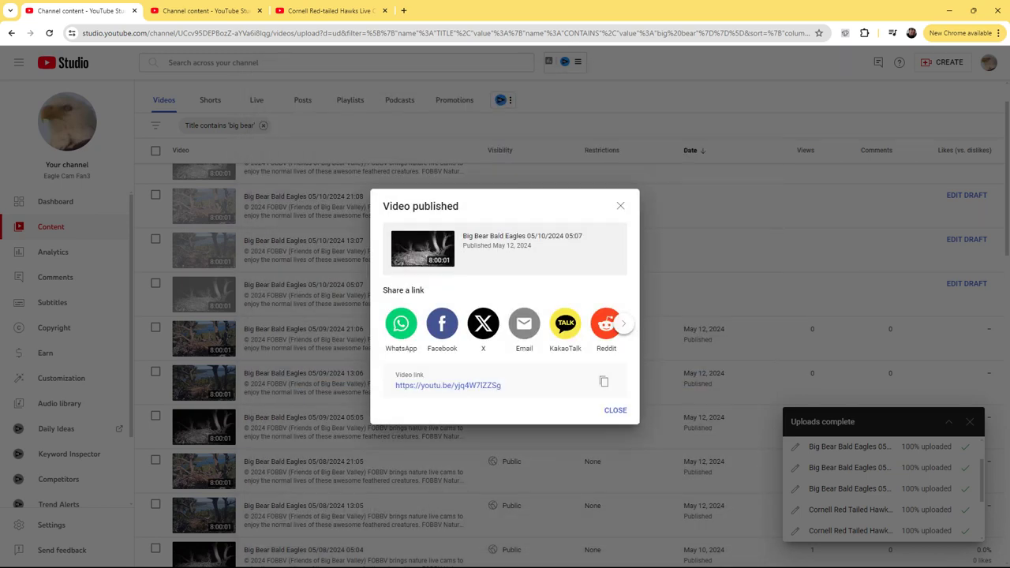
{"action": "left_click", "coordinate": [614, 410]}
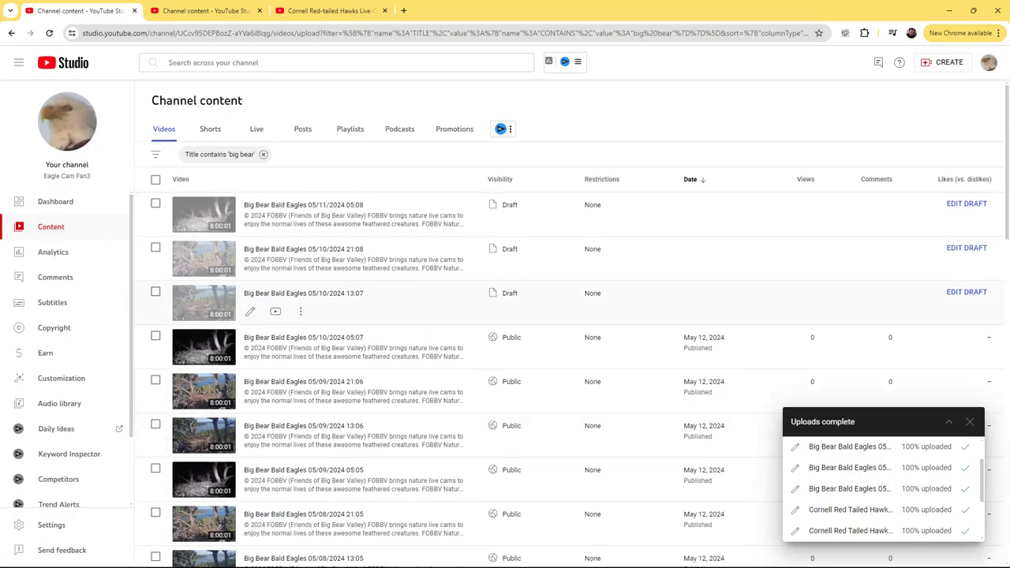
Step: Publish the draft Big Bear Bald Eagles 05/10/2024 13:07 and dismiss the sharing dialog
{"action": "left_click", "coordinate": [966, 247]}
{"action": "left_click", "coordinate": [685, 132]}
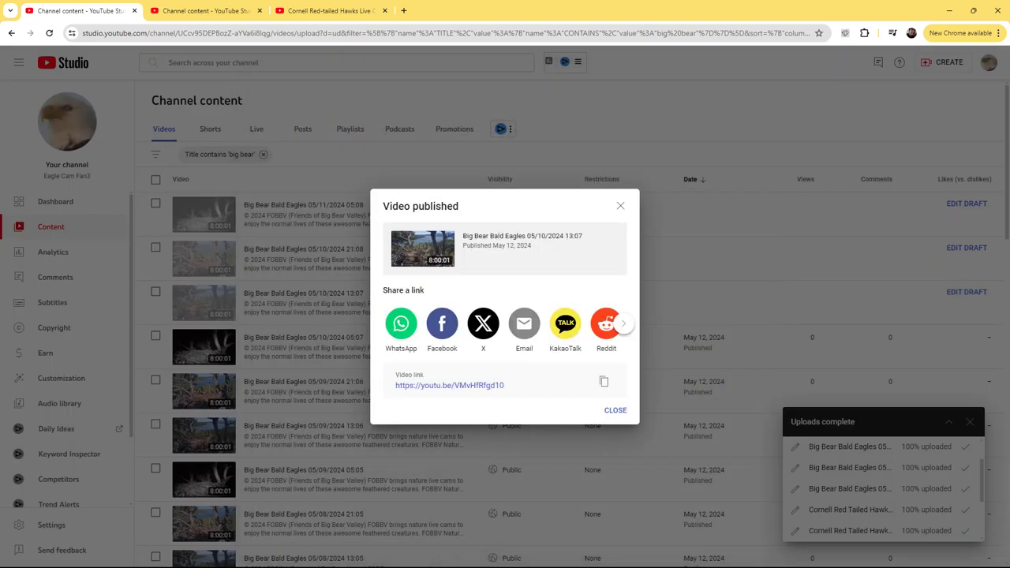
{"action": "left_click", "coordinate": [613, 473]}
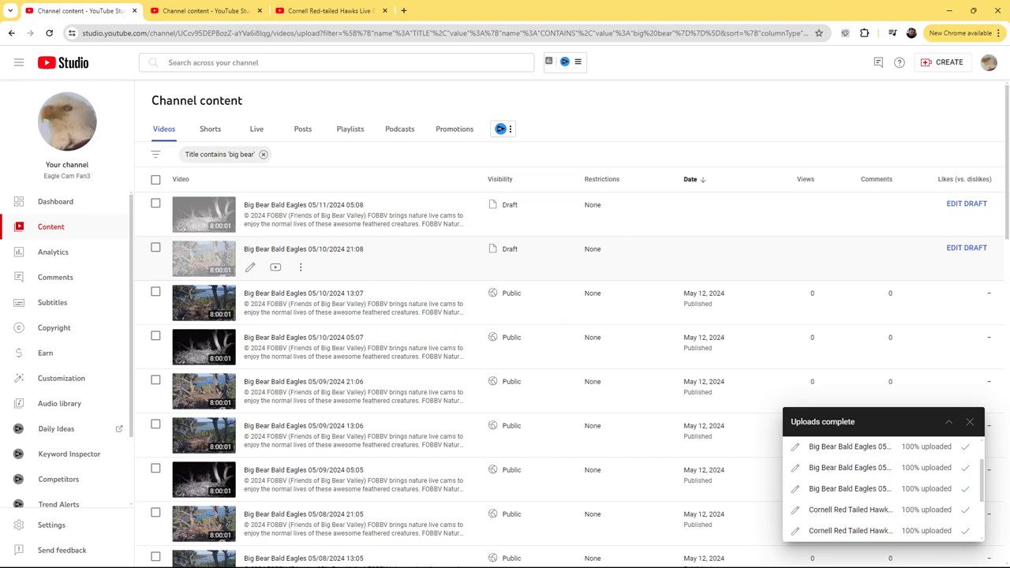
Step: Publish the draft Big Bear Bald Eagles 05/10/2024 21:08 and dismiss the sharing dialog
{"action": "left_click", "coordinate": [967, 248]}
{"action": "left_click", "coordinate": [645, 131]}
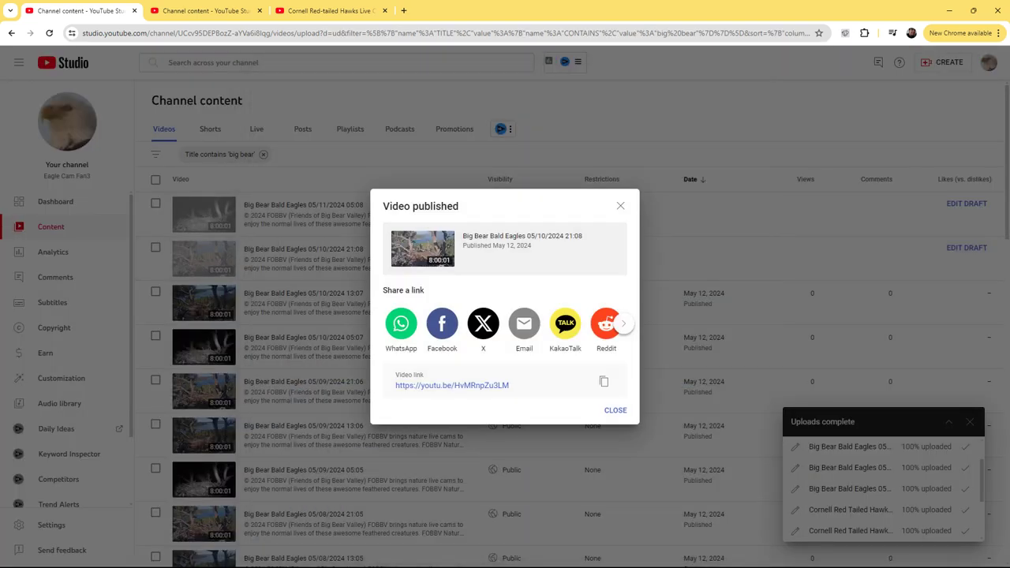
{"action": "left_click", "coordinate": [615, 409]}
Step: Publish the last remaining Big Bear draft, Big Bear Bald Eagles 05/11/2024 05:08, and dismiss the sharing dialog
{"action": "left_click", "coordinate": [967, 204]}
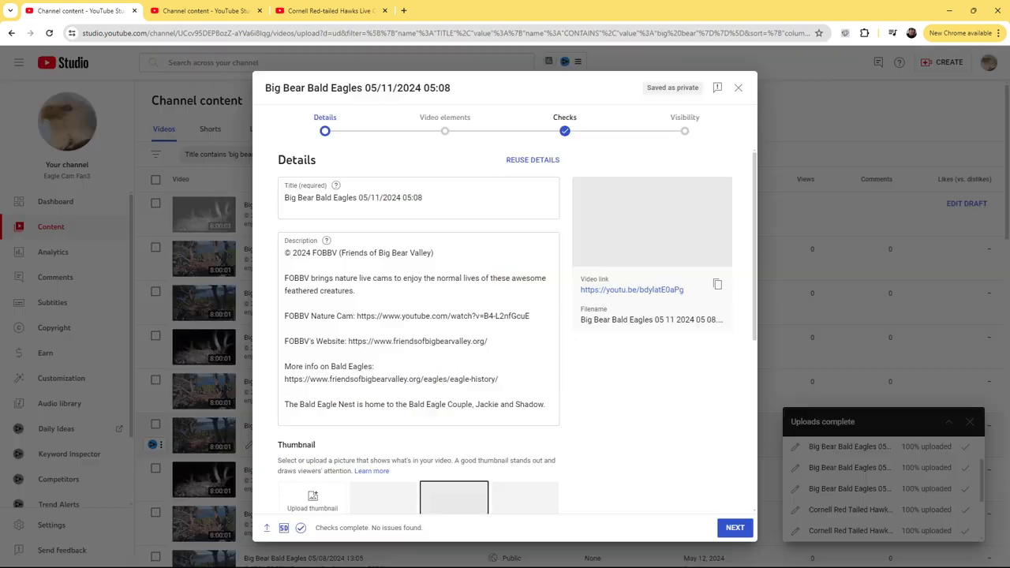
{"action": "left_click", "coordinate": [685, 131]}
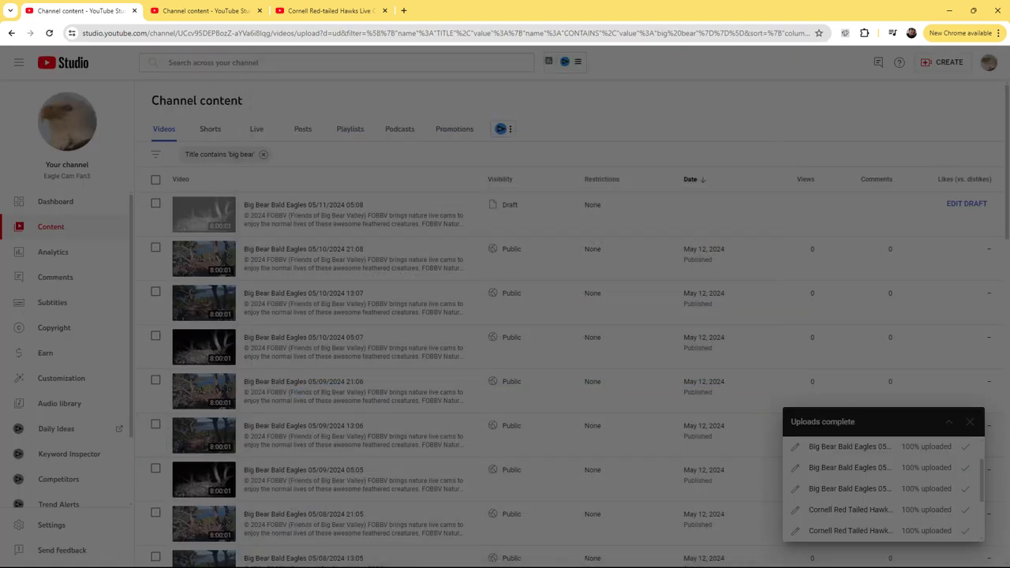
{"action": "key", "text": "Escape"}
{"action": "scroll", "coordinate": [882, 489], "scroll_direction": "down", "scroll_amount": 2}
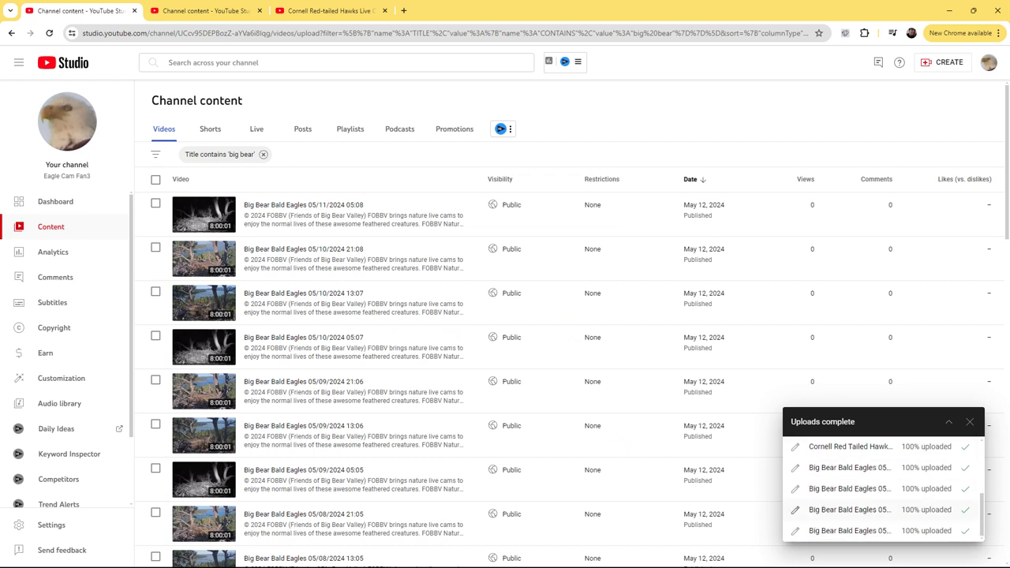
{"action": "left_click", "coordinate": [796, 530]}
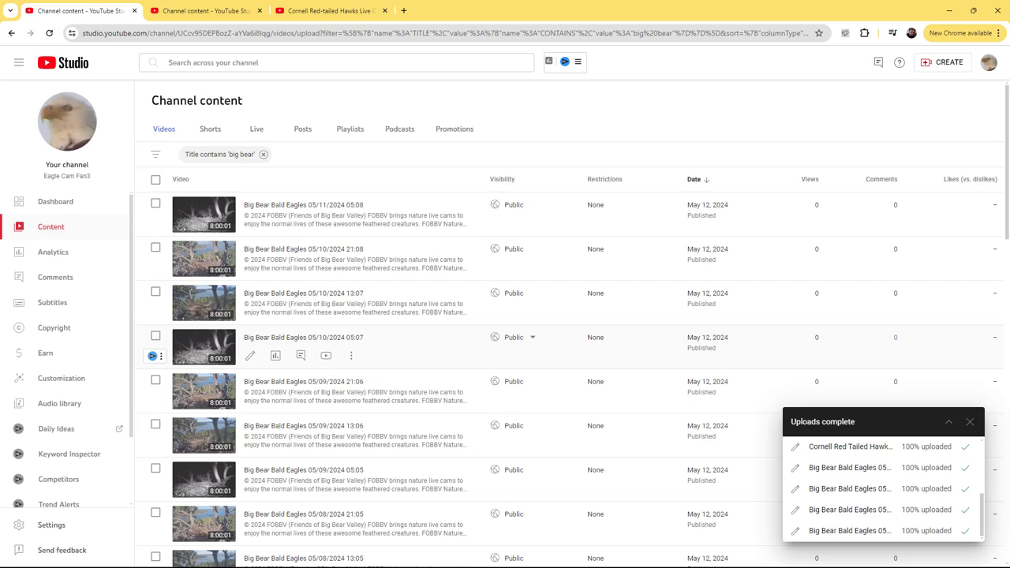
Step: Check the playlist assignments of the Big Bear Bald Eagles videos 05/07/2024 13:03 and 05/08/2024 05:04, then clear the selection
{"action": "scroll", "coordinate": [505, 355], "scroll_direction": "down", "scroll_amount": 5}
{"action": "scroll", "coordinate": [505, 355], "scroll_direction": "down", "scroll_amount": 2}
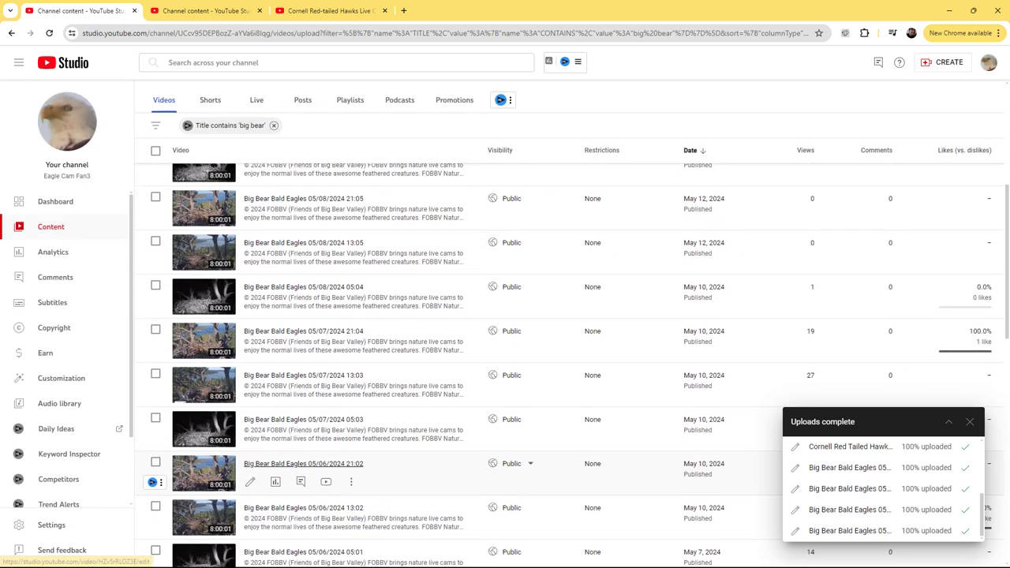
{"action": "left_click", "coordinate": [155, 373]}
{"action": "left_click", "coordinate": [292, 154]}
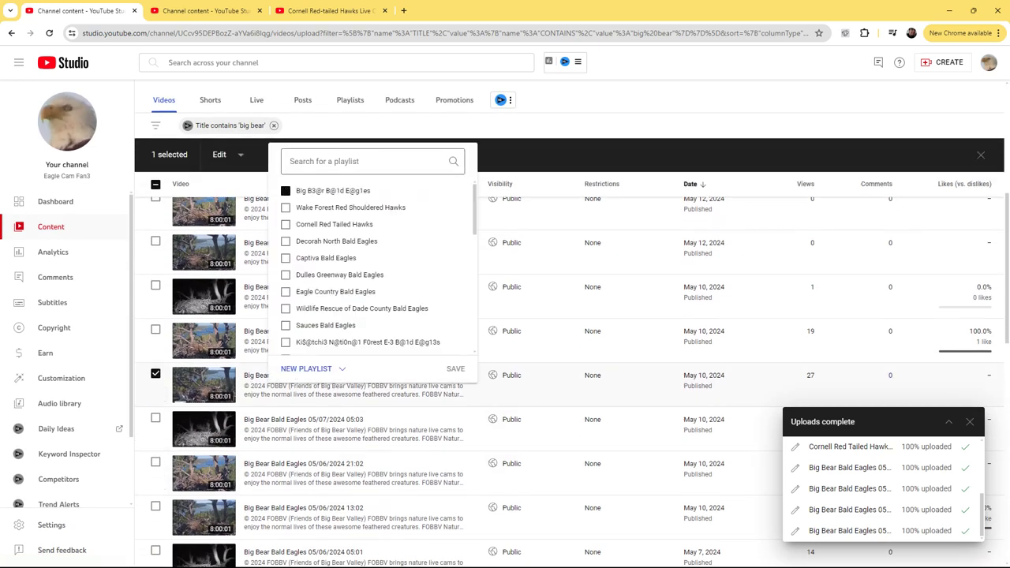
{"action": "key", "text": "Escape"}
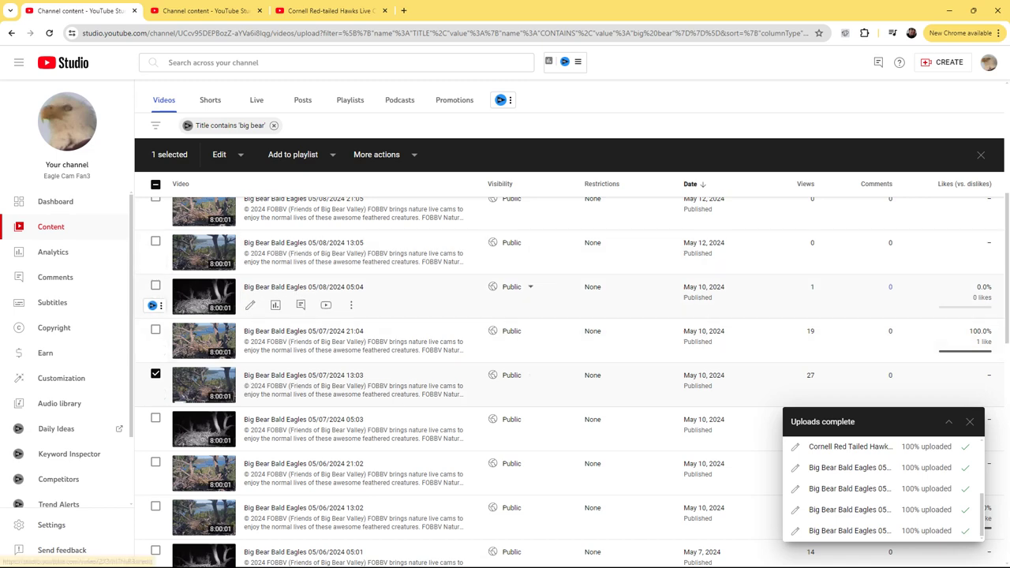
{"action": "scroll", "coordinate": [316, 347], "scroll_direction": "up", "scroll_amount": 2}
{"action": "left_click", "coordinate": [156, 392]}
{"action": "left_click", "coordinate": [292, 154]}
{"action": "key", "text": "Escape"}
{"action": "left_click", "coordinate": [155, 480]}
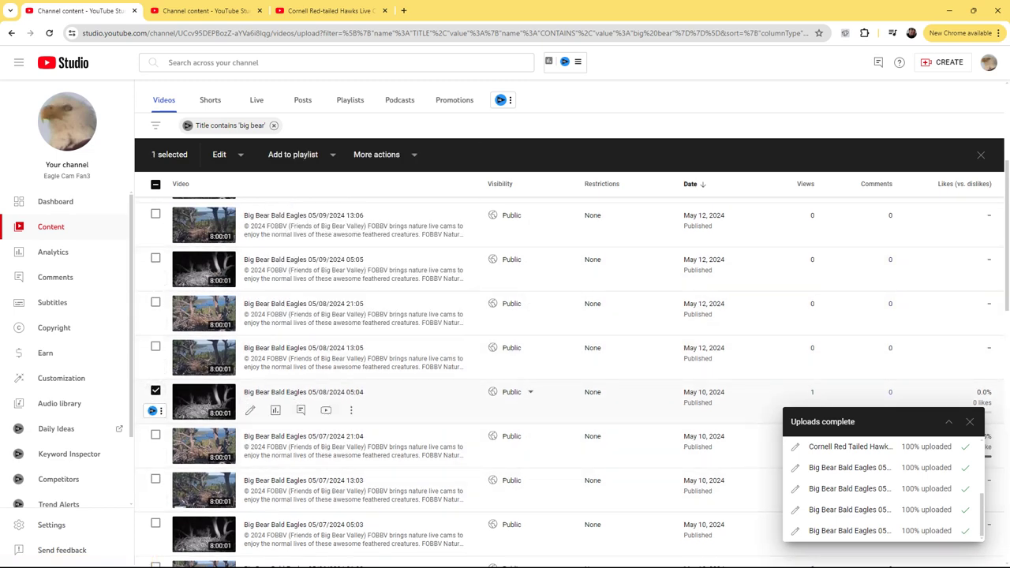
{"action": "left_click", "coordinate": [156, 392]}
Step: Add the nine Big Bear Bald Eagles videos from 05/08/2024 13:05 through 05/11/2024 05:08 to the playlist Big B3@r B@1d E@g1es
{"action": "left_click", "coordinate": [155, 347]}
{"action": "left_click", "coordinate": [155, 302]}
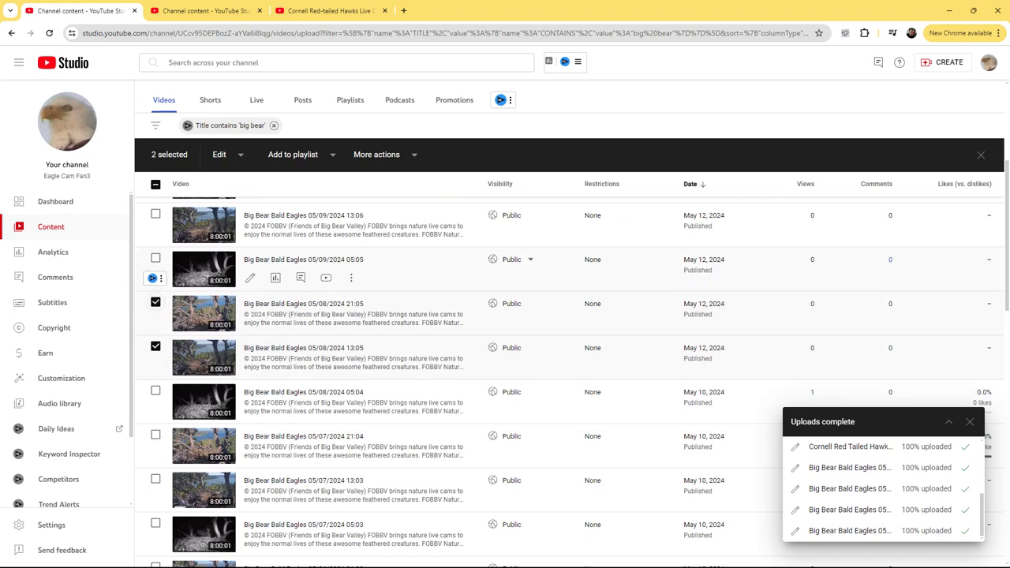
{"action": "scroll", "coordinate": [156, 280], "scroll_direction": "up", "scroll_amount": 2}
{"action": "left_click", "coordinate": [155, 363]}
{"action": "left_click", "coordinate": [155, 319]}
{"action": "left_click", "coordinate": [156, 274]}
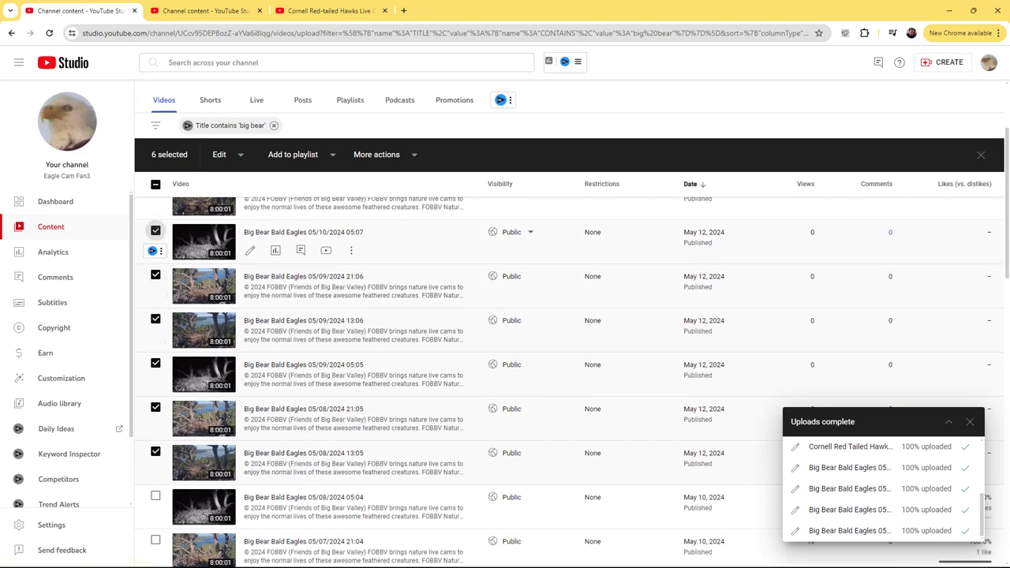
{"action": "scroll", "coordinate": [155, 231], "scroll_direction": "up", "scroll_amount": 2}
{"action": "left_click", "coordinate": [155, 325]}
{"action": "left_click", "coordinate": [156, 281]}
{"action": "left_click", "coordinate": [156, 237]}
{"action": "left_click", "coordinate": [293, 183]}
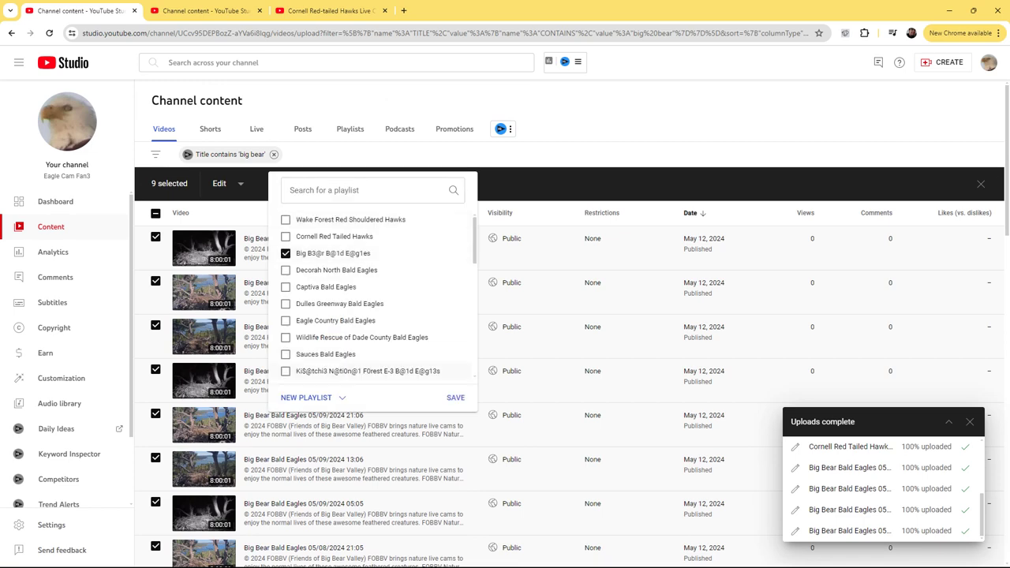
{"action": "left_click", "coordinate": [455, 397]}
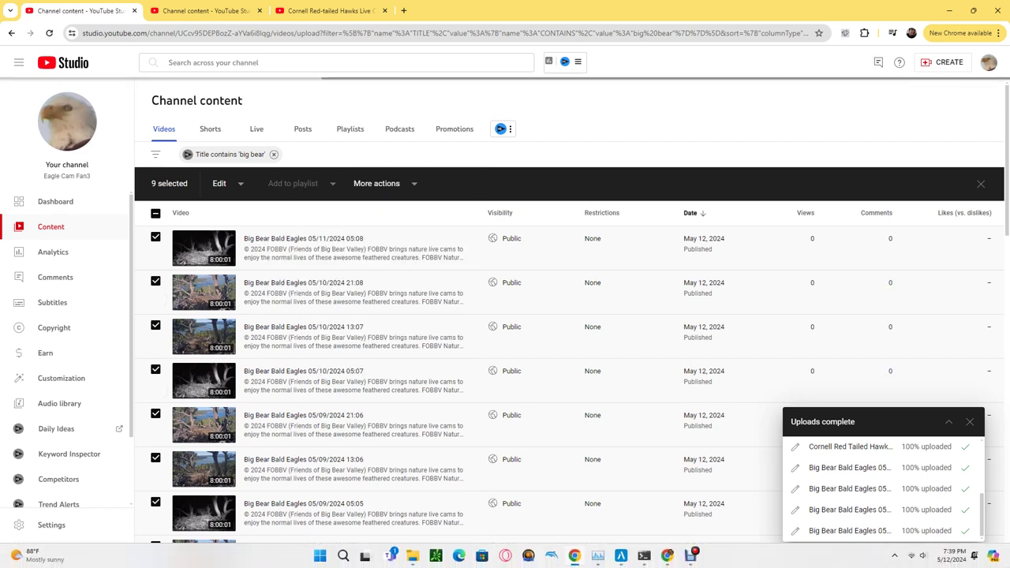
Step: Find VSDC Free Video Editor in the system search and launch it
{"action": "key", "text": "super"}
{"action": "type", "text": "vsd"}
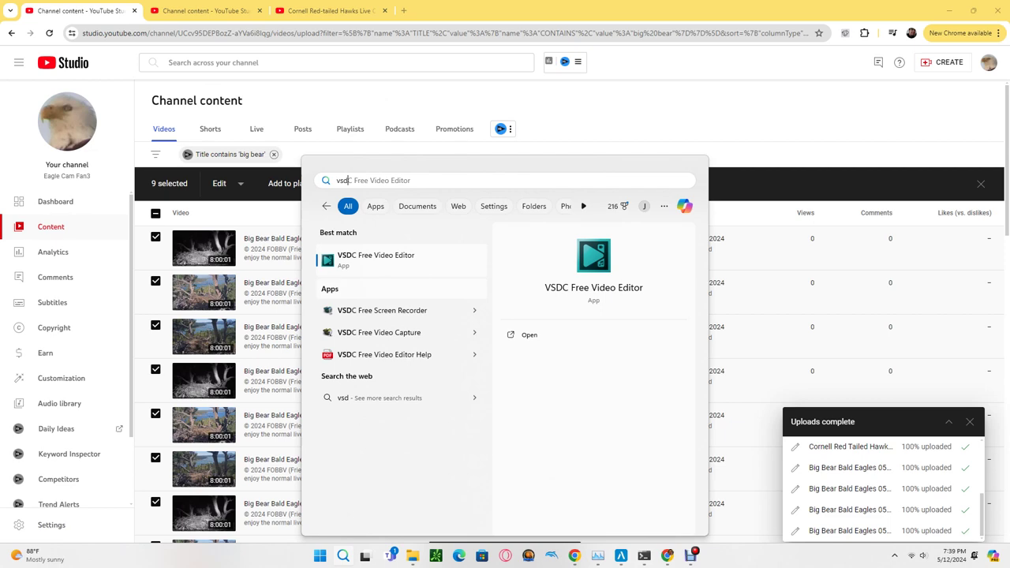
{"action": "key", "text": "Return"}
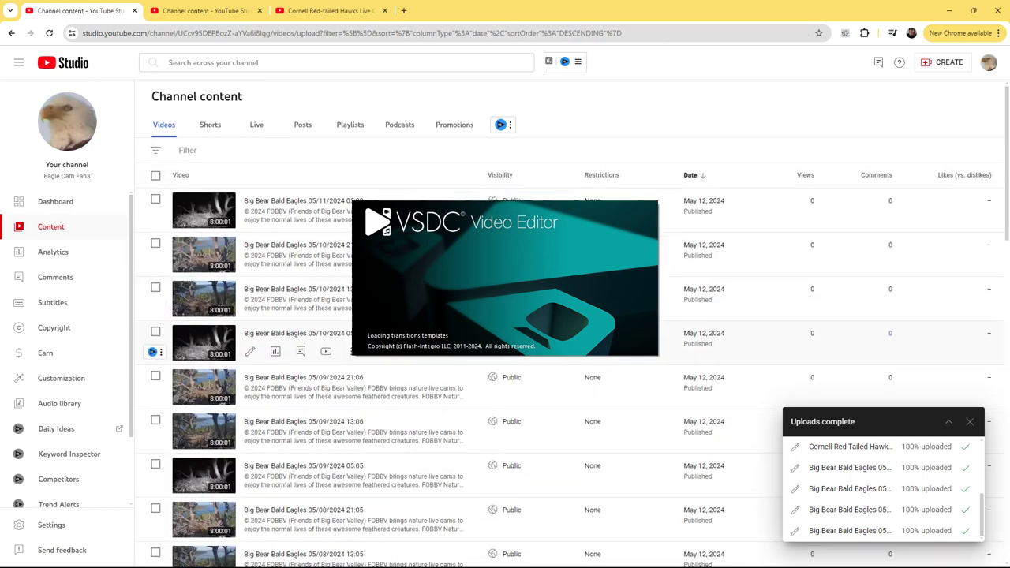
Step: Filter the channel's videos to those whose title contains "cornell"
{"action": "scroll", "coordinate": [316, 292], "scroll_direction": "down", "scroll_amount": 3}
{"action": "scroll", "coordinate": [303, 426], "scroll_direction": "up", "scroll_amount": 10}
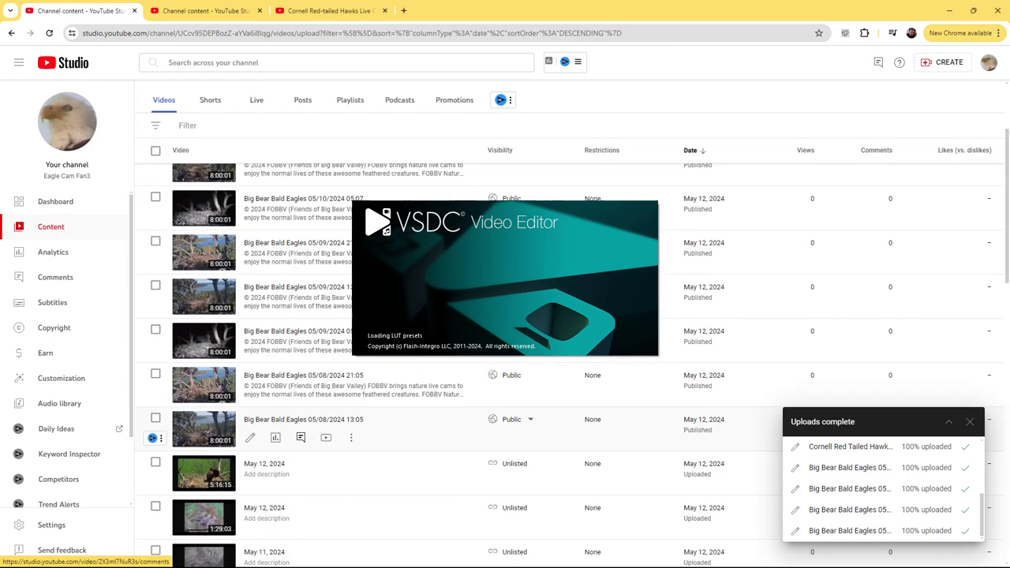
{"action": "left_click", "coordinate": [187, 154]}
{"action": "type", "text": "cornell"}
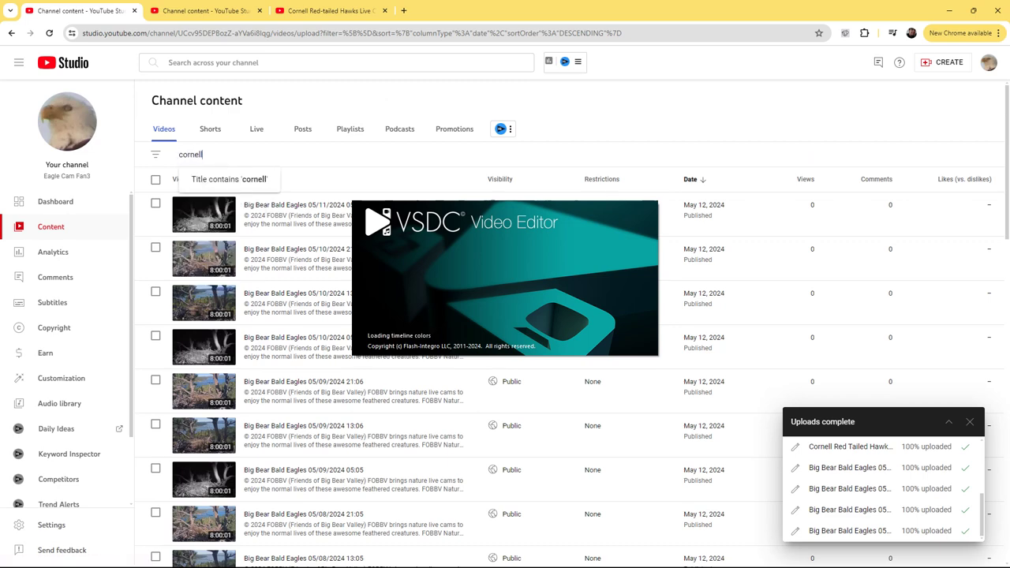
{"action": "key", "text": "Return"}
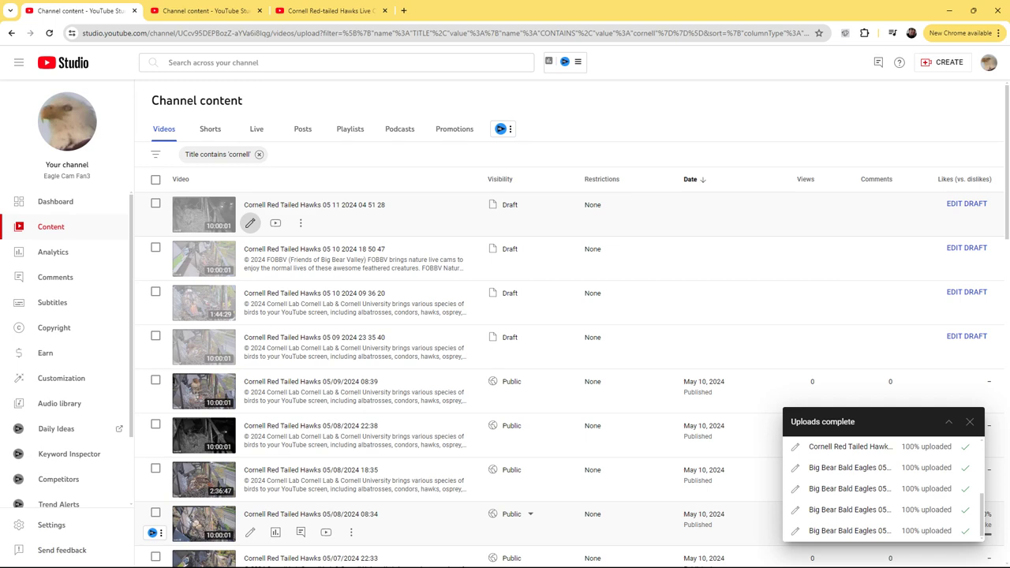
Step: Switch to VSDC Video Editor, start a new project, and browse to the Downloads folder for its source video
{"action": "mouse_move", "coordinate": [505, 564]}
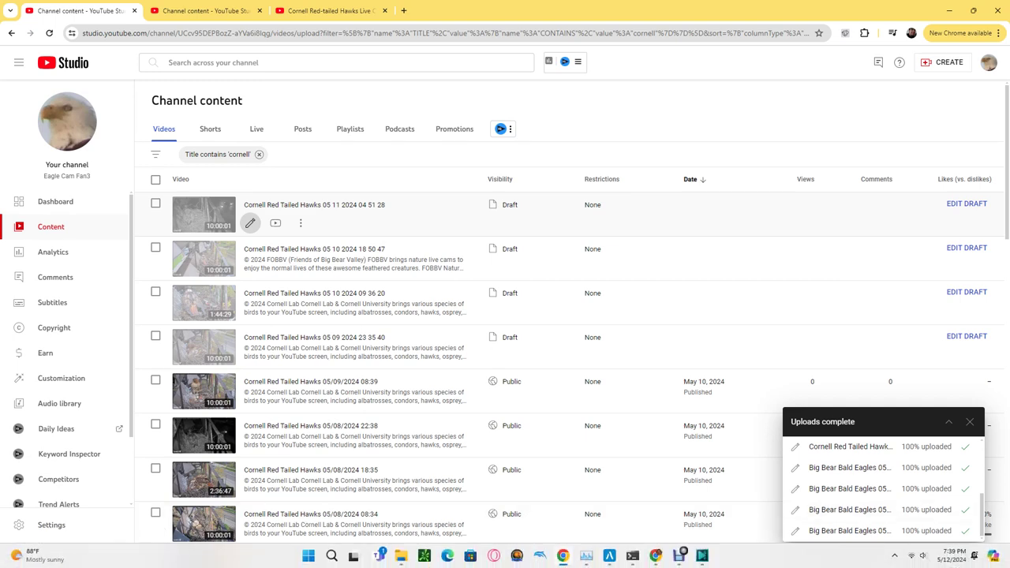
{"action": "left_click", "coordinate": [703, 556]}
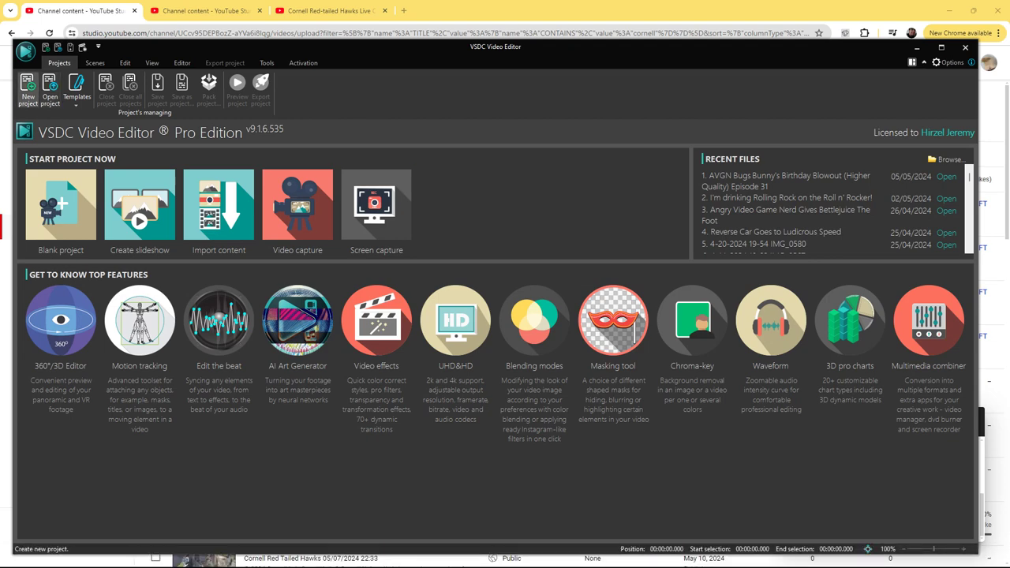
{"action": "left_click", "coordinate": [28, 89]}
{"action": "left_click", "coordinate": [599, 419]}
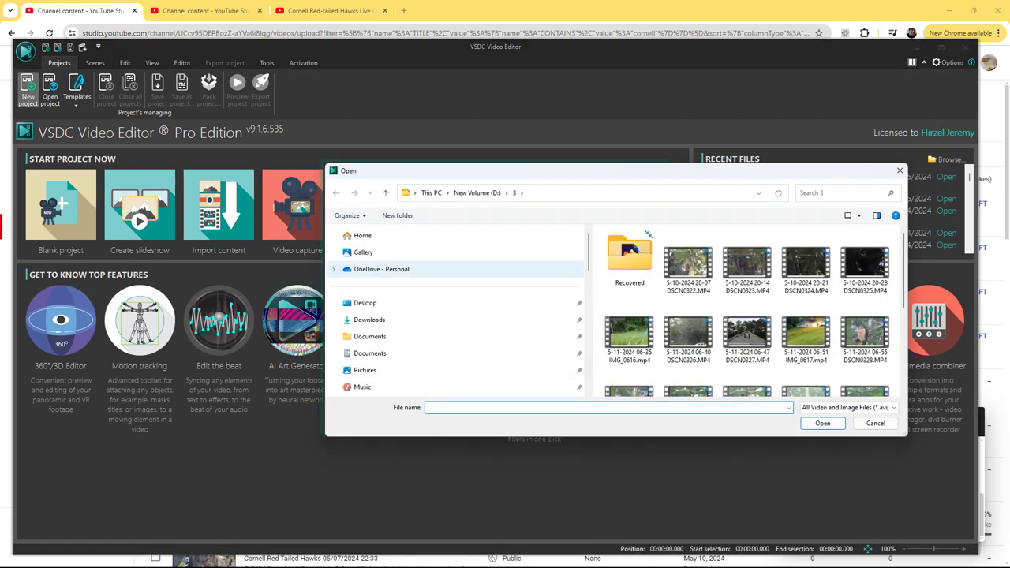
{"action": "left_click", "coordinate": [370, 320]}
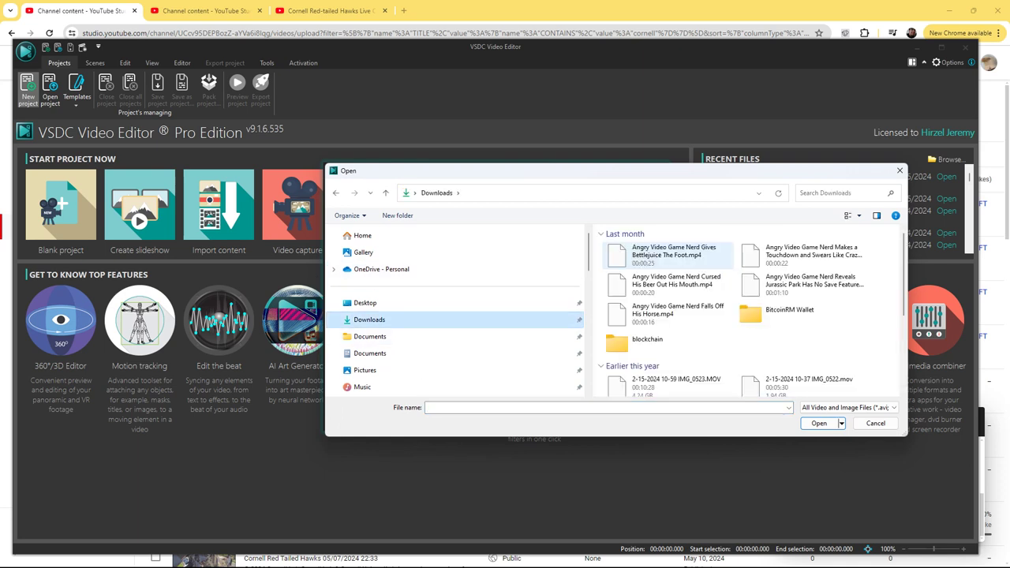
{"action": "left_click", "coordinate": [654, 252]}
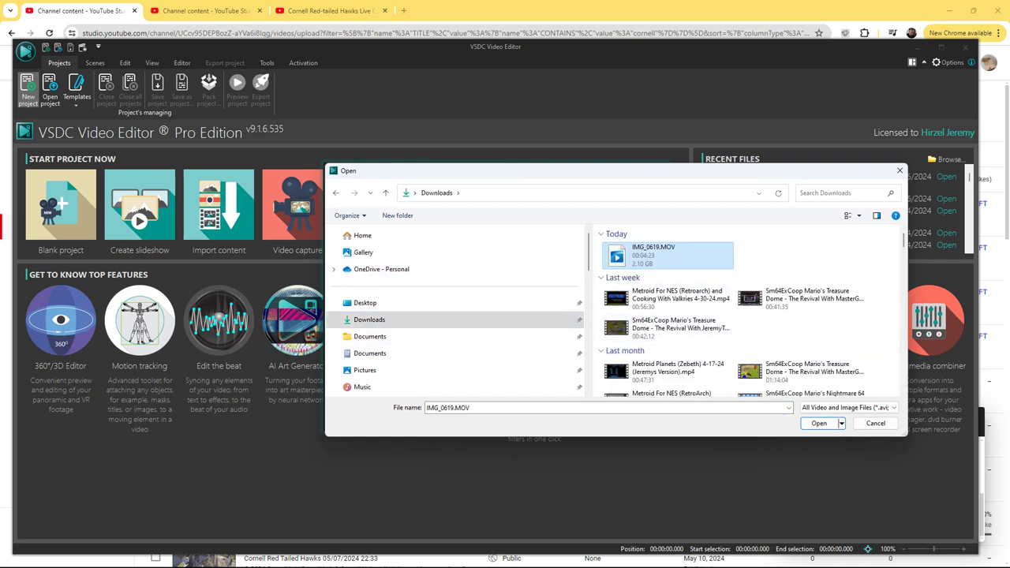
{"action": "key", "text": "F2"}
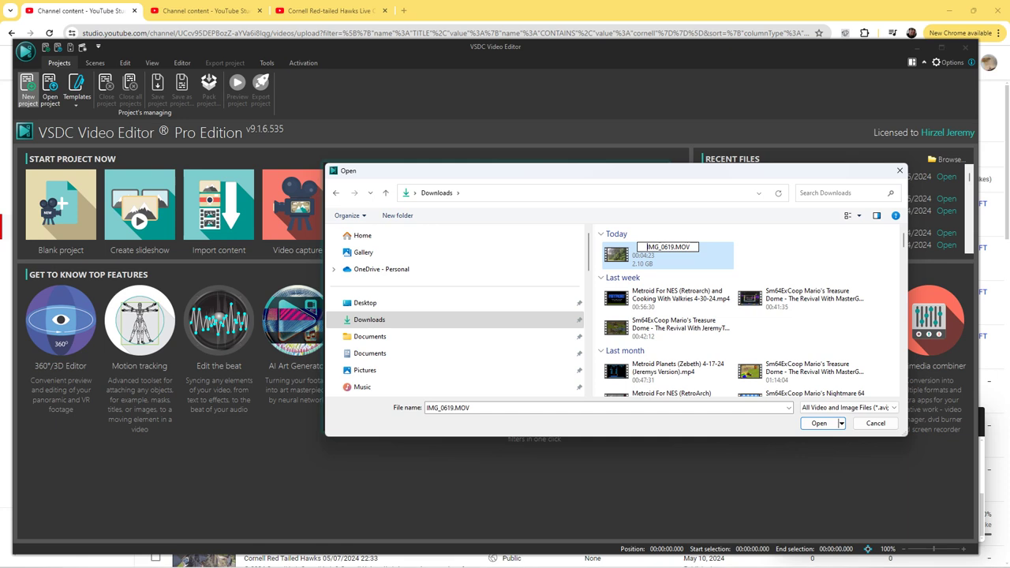
{"action": "type", "text": "5-12-2024 06-35"}
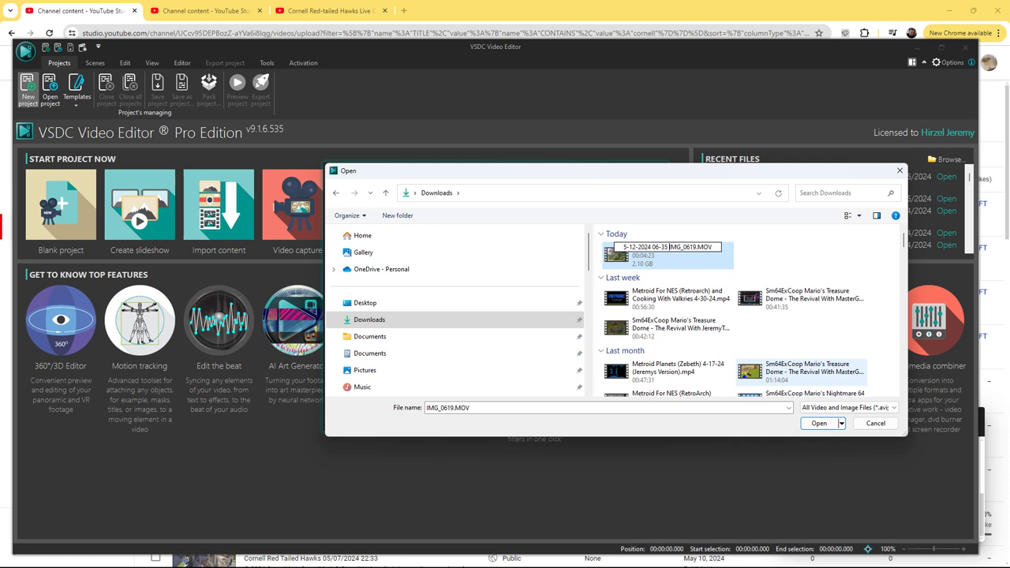
{"action": "key", "text": "Return"}
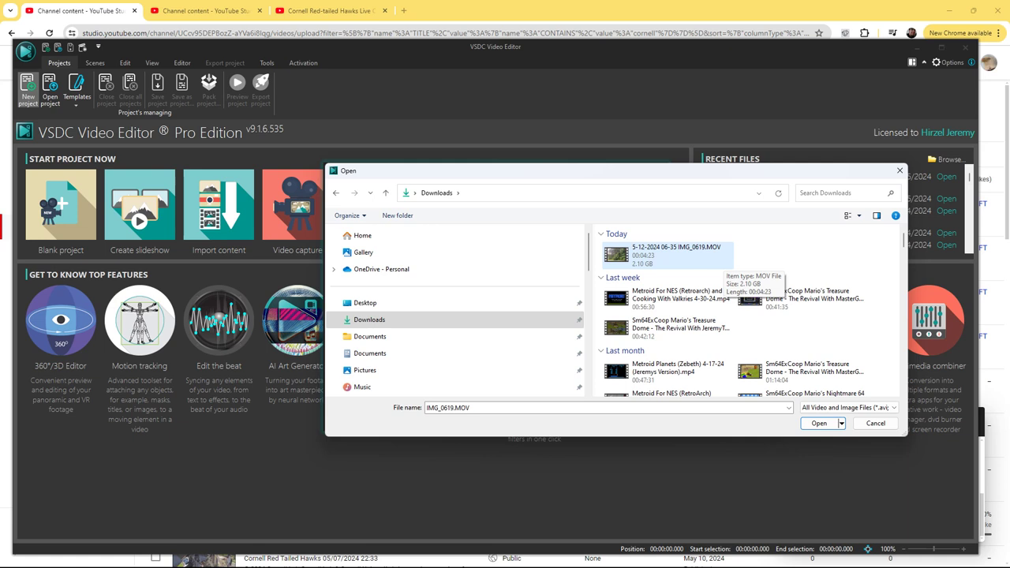
{"action": "left_click", "coordinate": [671, 255]}
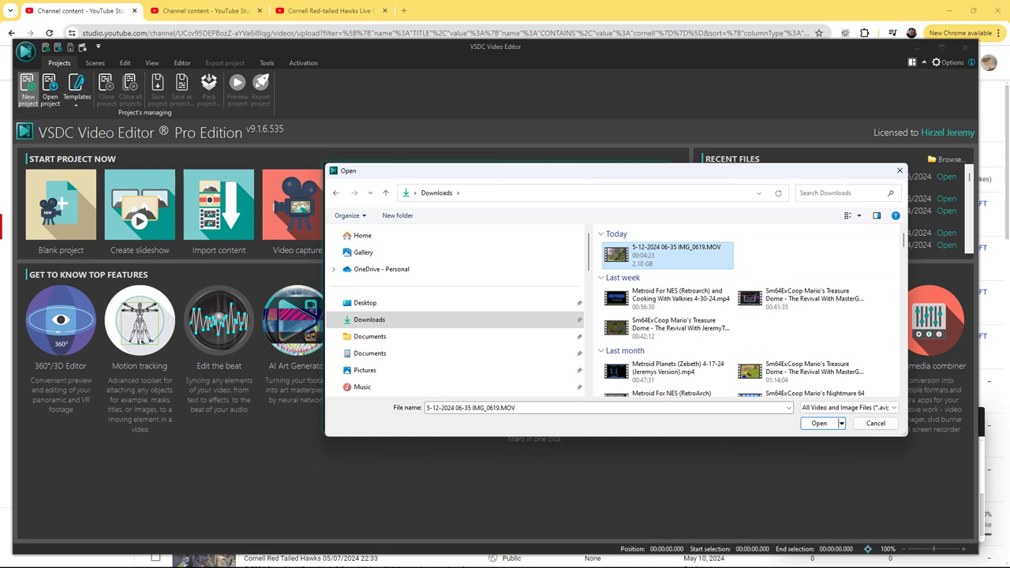
{"action": "left_click", "coordinate": [820, 423]}
{"action": "key", "text": "Return"}
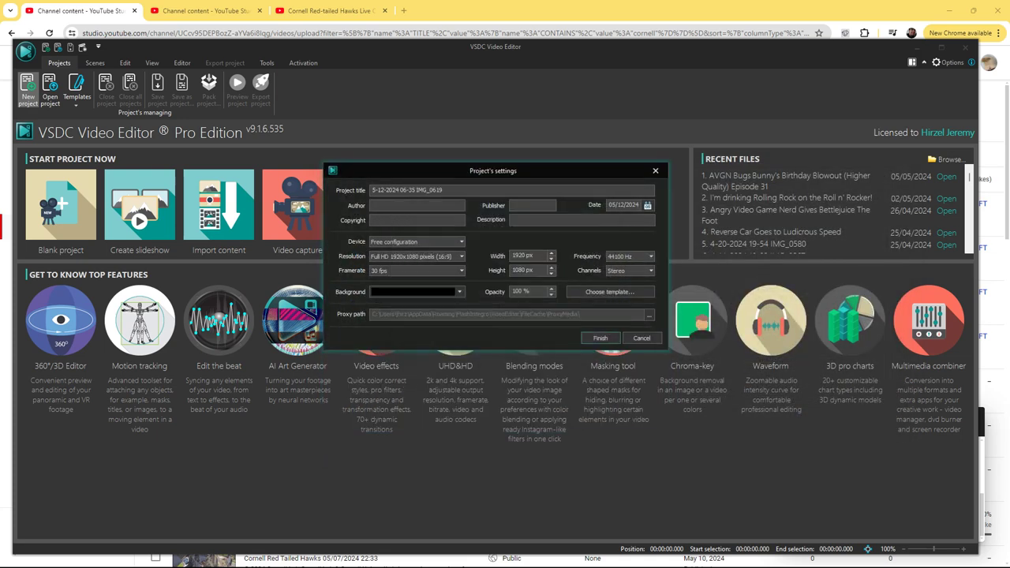
{"action": "key", "text": "Return"}
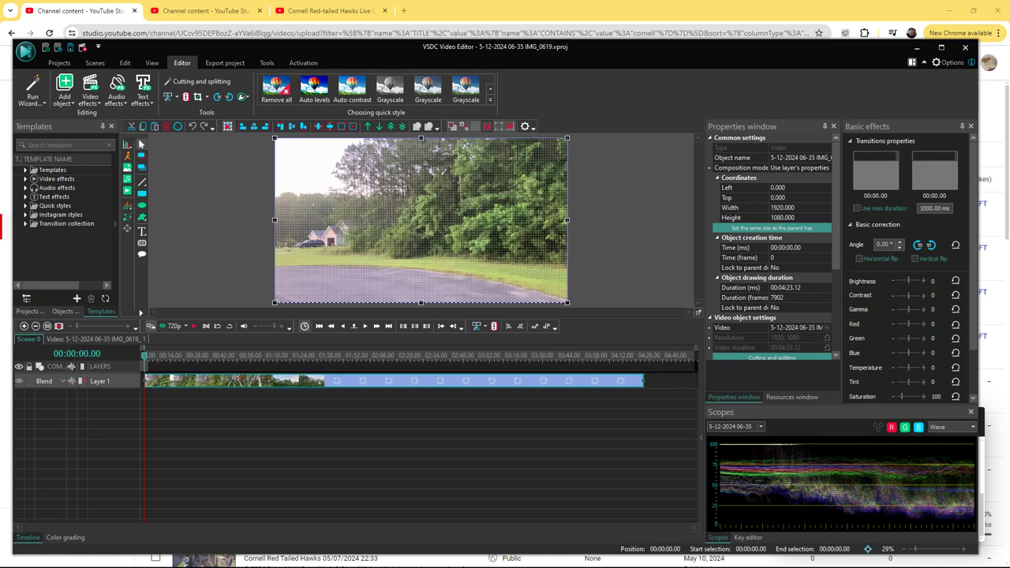
Step: Split the clip at 00:00:49.18, where the hands hold the tripod legs, and remove the footage before it
{"action": "key", "text": "space"}
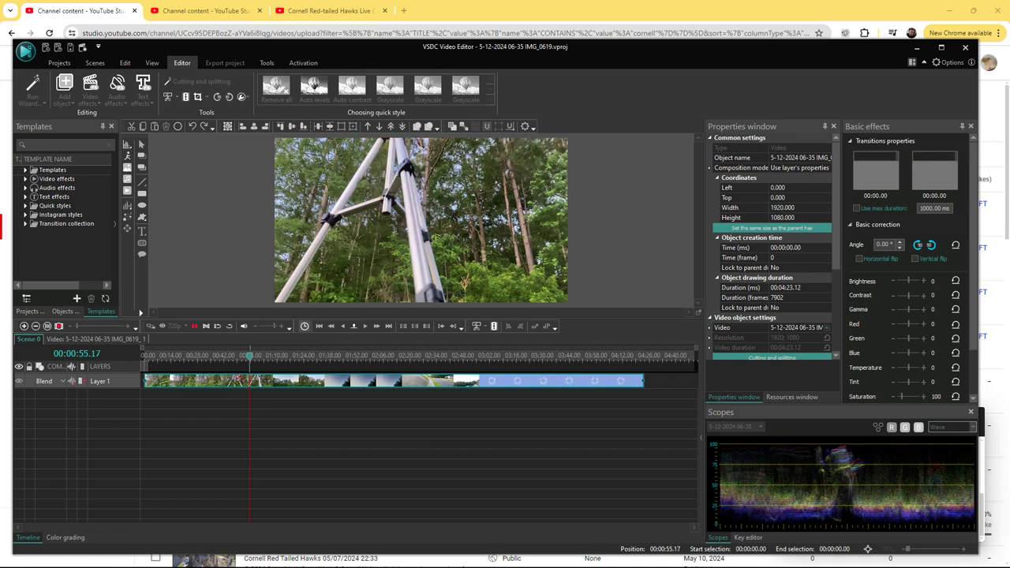
{"action": "left_click", "coordinate": [239, 355]}
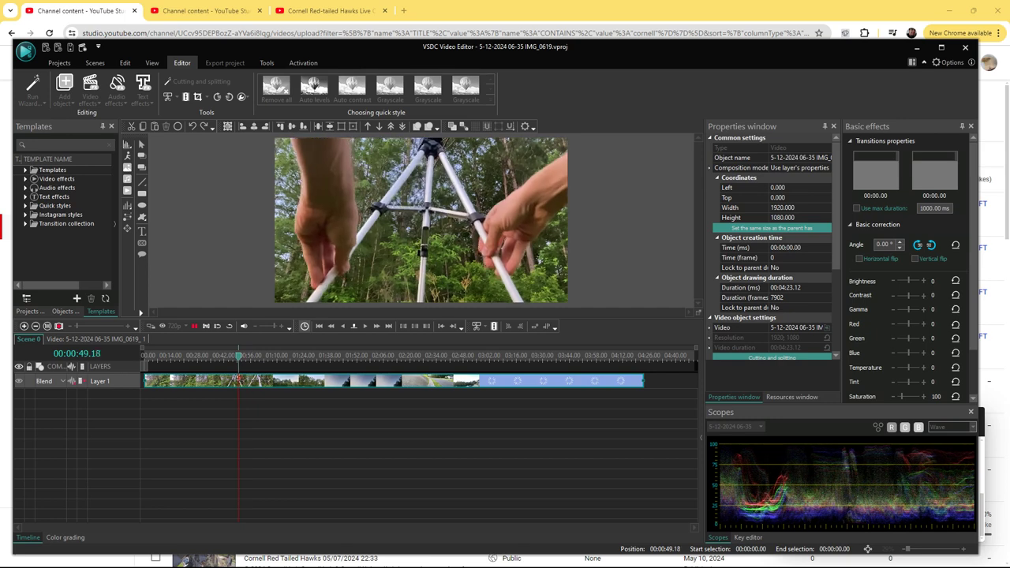
{"action": "left_click", "coordinate": [194, 327]}
{"action": "key", "text": "space"}
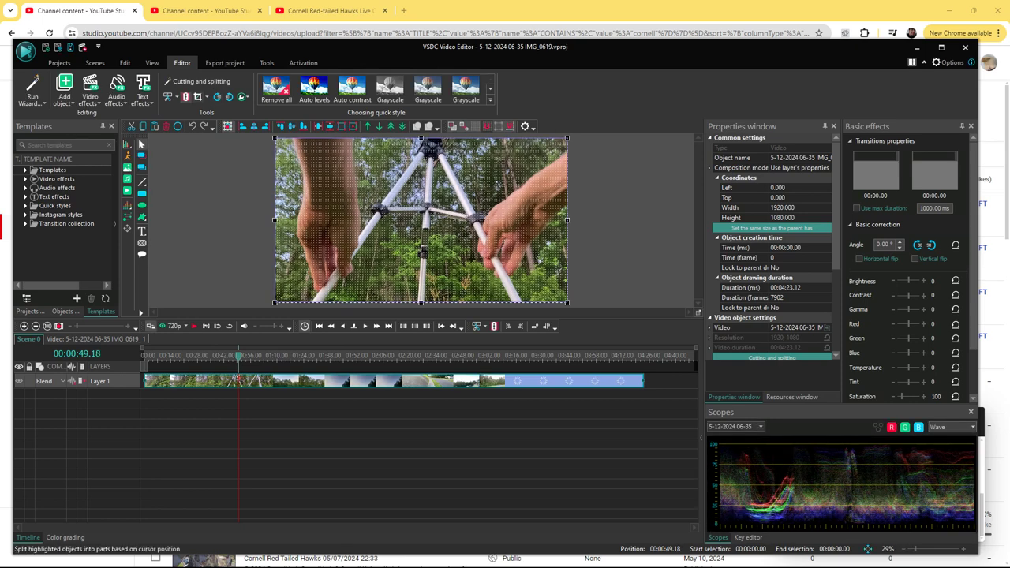
{"action": "key", "text": "ctrl+k"}
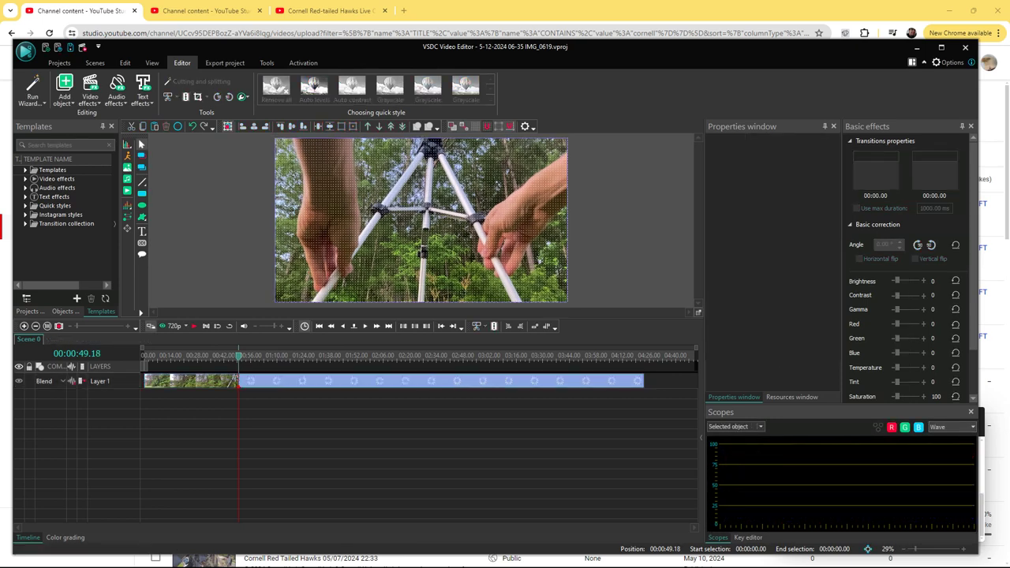
{"action": "key", "text": "Delete"}
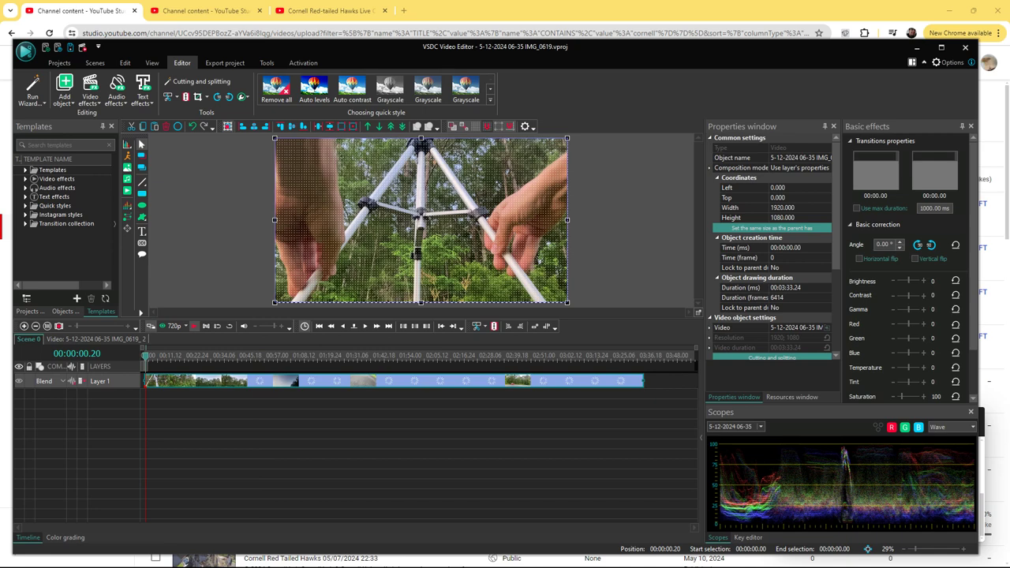
Step: Play the shortened clip from its start and split it at 00:00:06.15
{"action": "key", "text": "space"}
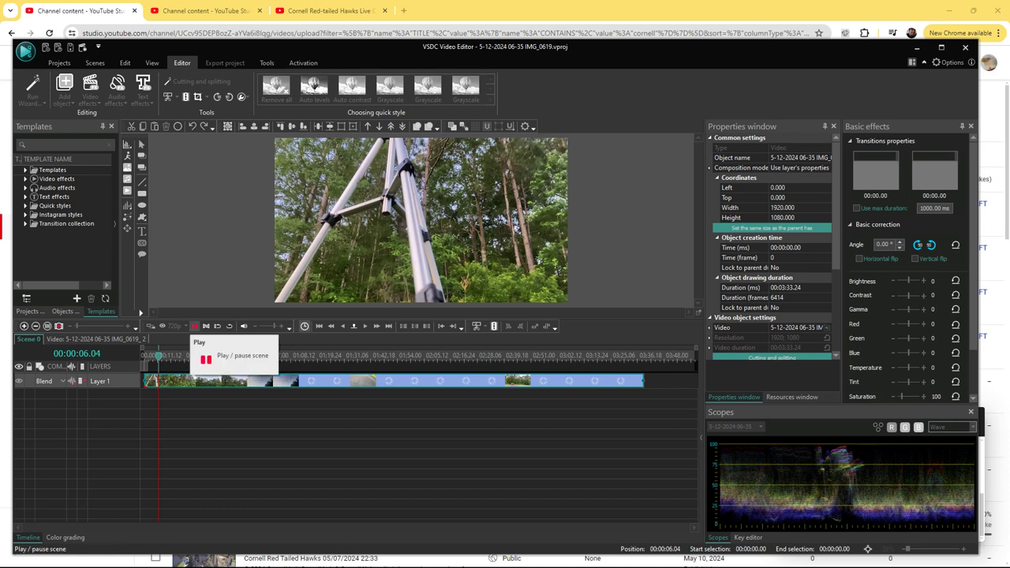
{"action": "left_click", "coordinate": [194, 326]}
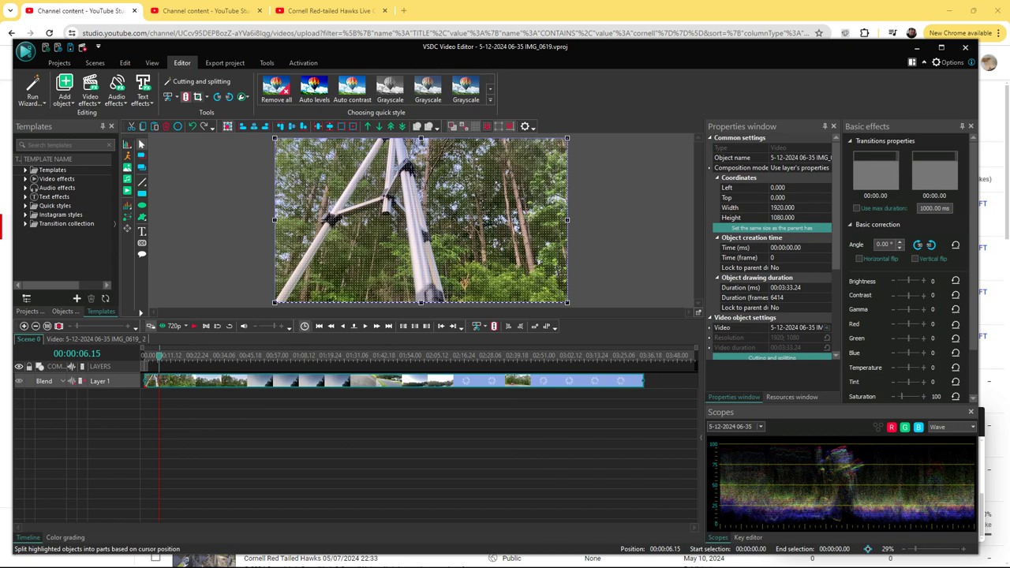
{"action": "left_click", "coordinate": [186, 96]}
{"action": "left_click", "coordinate": [259, 355]}
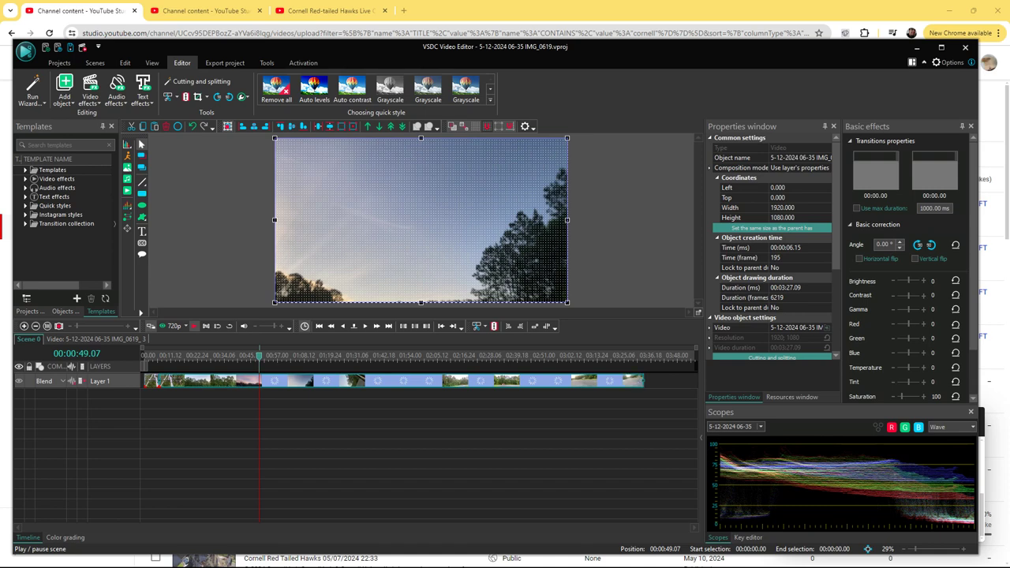
Step: Paste a copy of the short opening clip onto a second layer at the start of the timeline
{"action": "key", "text": "Home"}
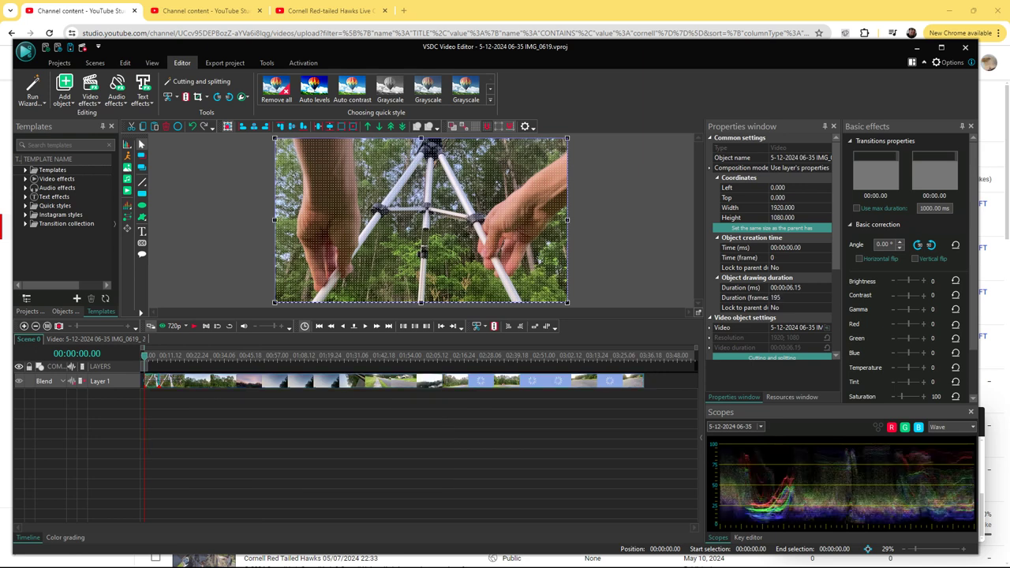
{"action": "key", "text": "ctrl+v"}
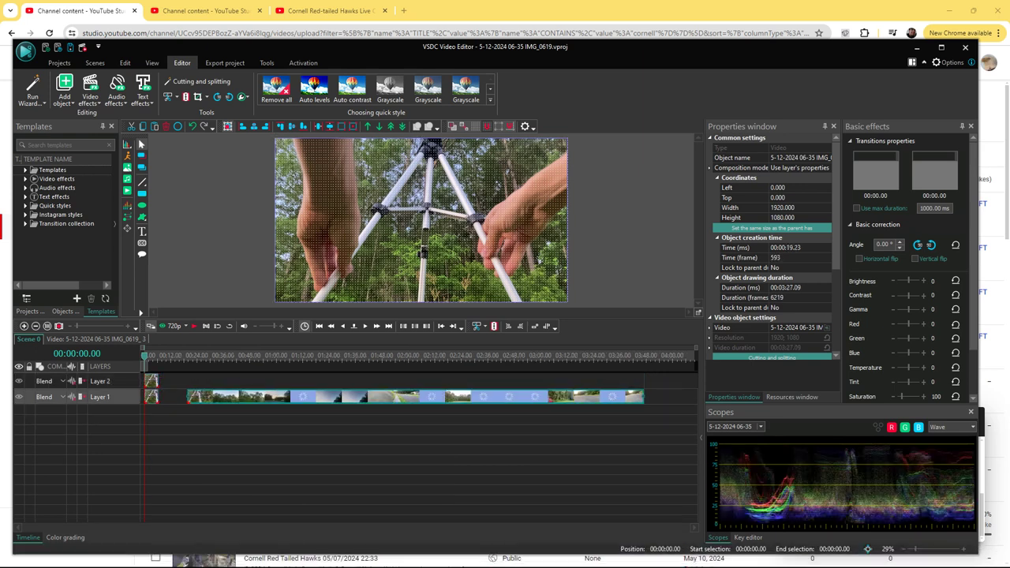
{"action": "key", "text": "ctrl+z"}
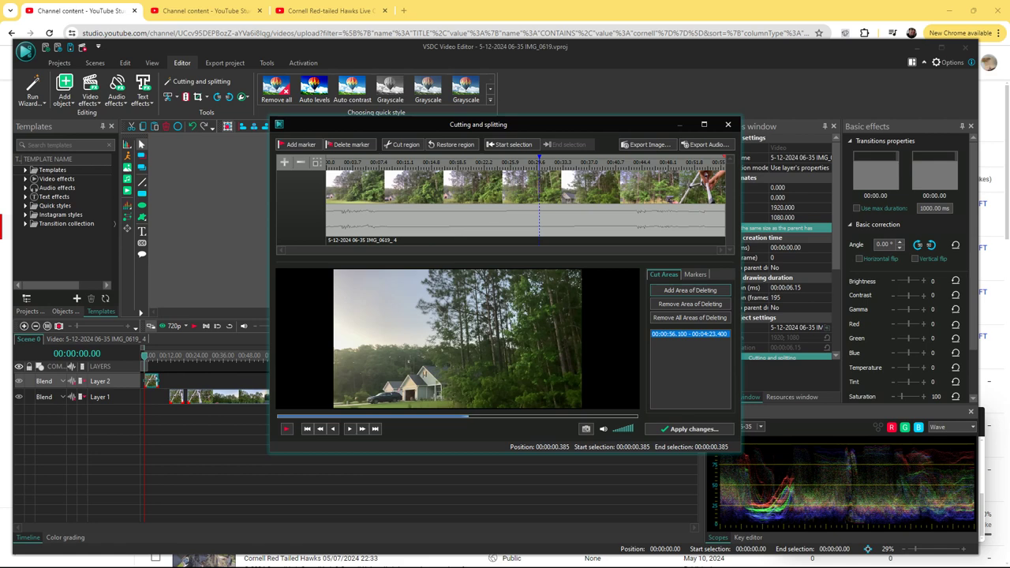
Step: Cut the source range 00:00:00.000 to 00:00:43.296 from the Layer 2 clip and apply the changes
{"action": "key", "text": "space"}
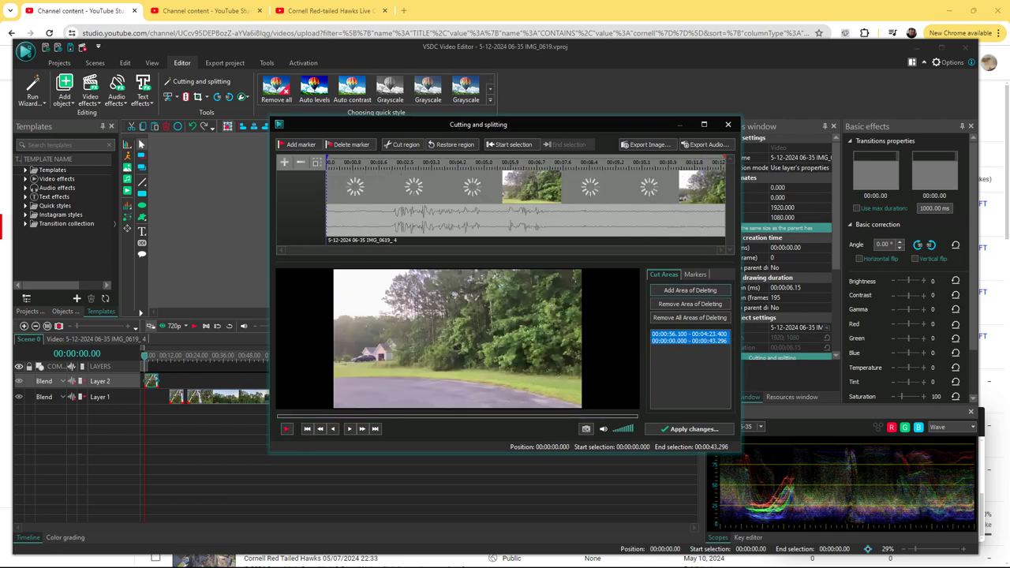
{"action": "left_click", "coordinate": [693, 429]}
{"action": "left_click", "coordinate": [537, 284]}
Step: Delete the original short tripod clip from Layer 1
{"action": "left_click", "coordinate": [168, 355]}
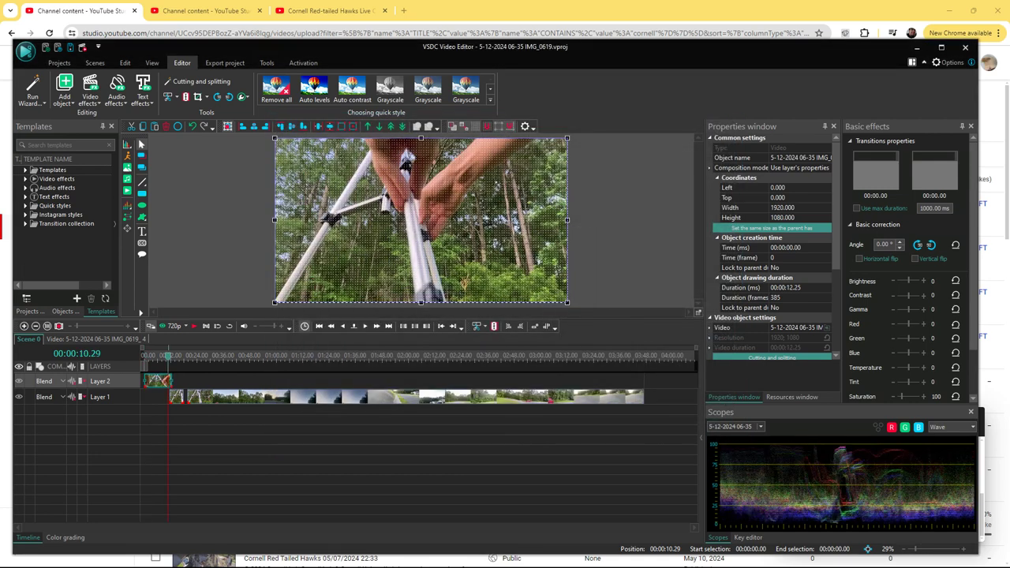
{"action": "left_click", "coordinate": [100, 397]}
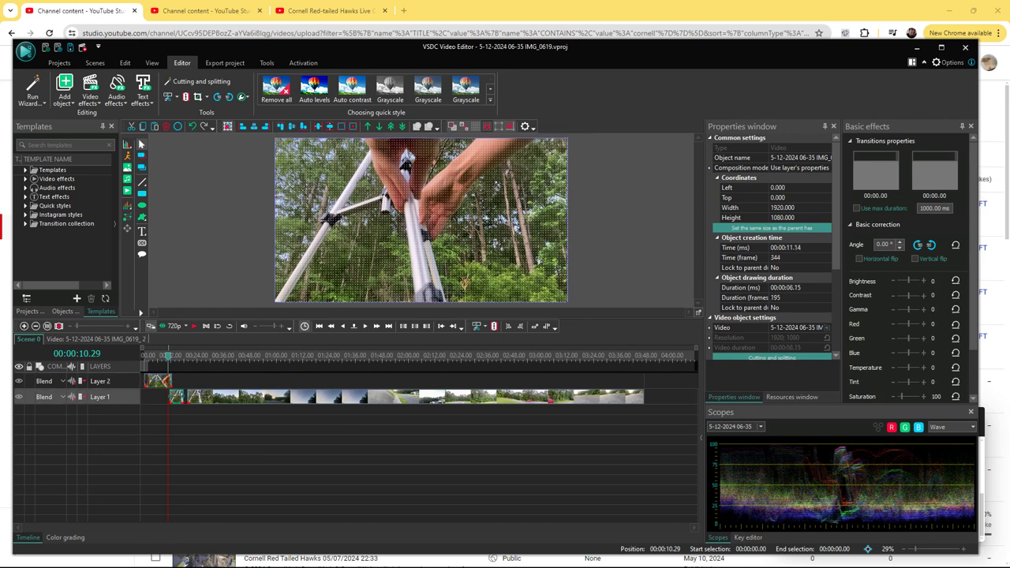
{"action": "key", "text": "Delete"}
Step: Trim the beginning of the long clip up to 00:00:17.12 on the timeline
{"action": "key", "text": "space"}
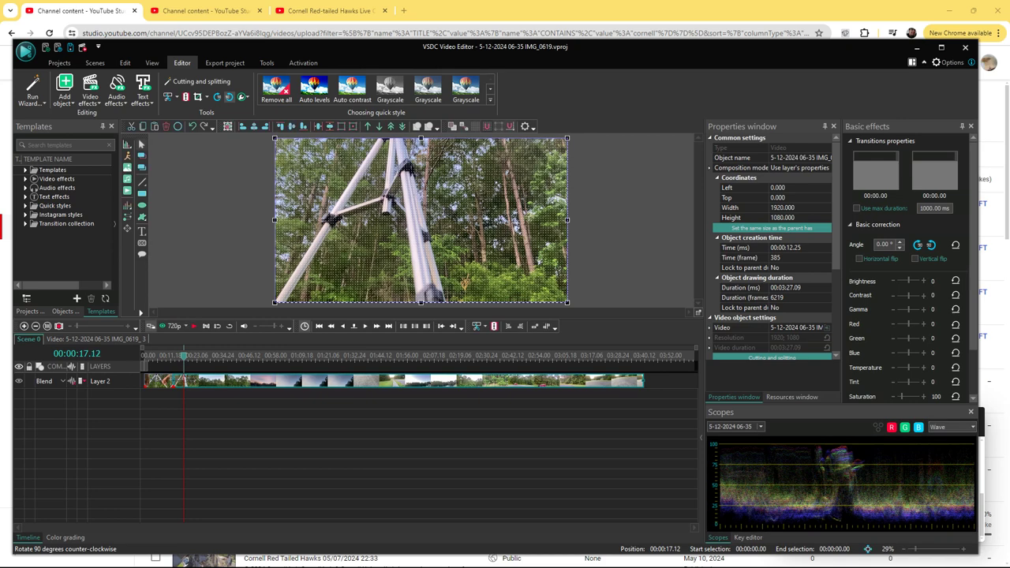
{"action": "left_click", "coordinate": [197, 82]}
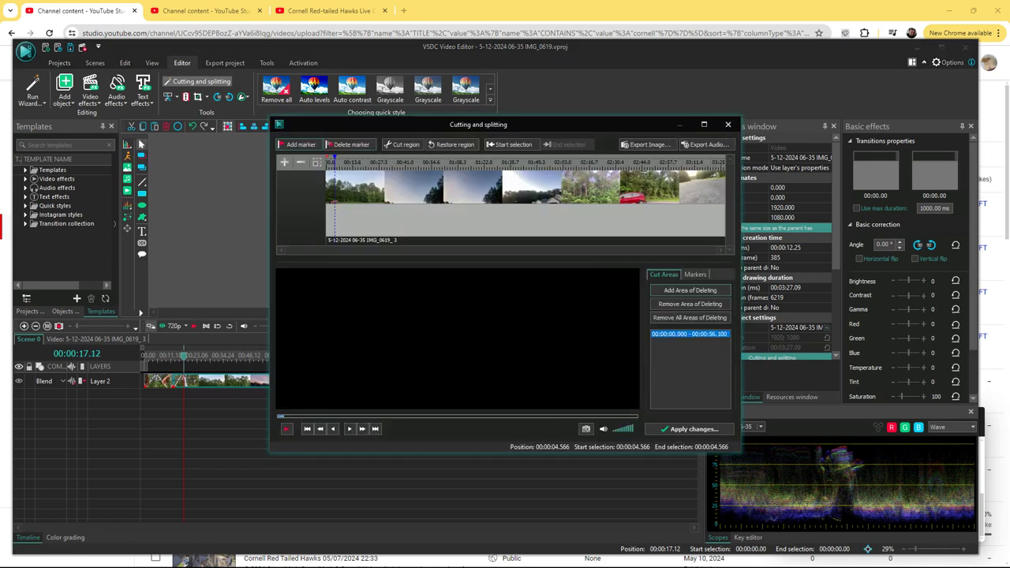
{"action": "key", "text": "Escape"}
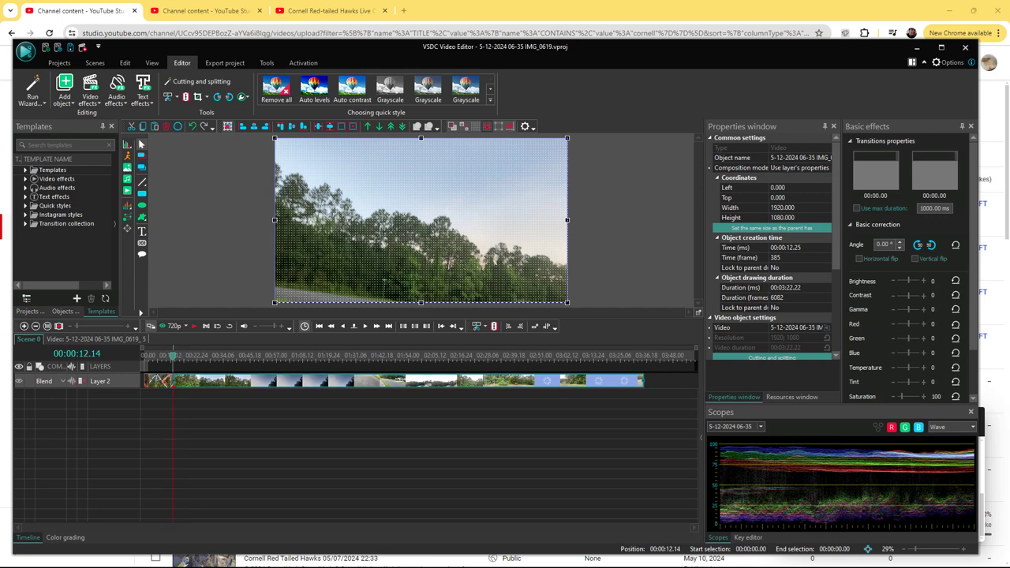
Step: Play the long clip on Layer 2 and split it at 00:00:16.00
{"action": "key", "text": "space"}
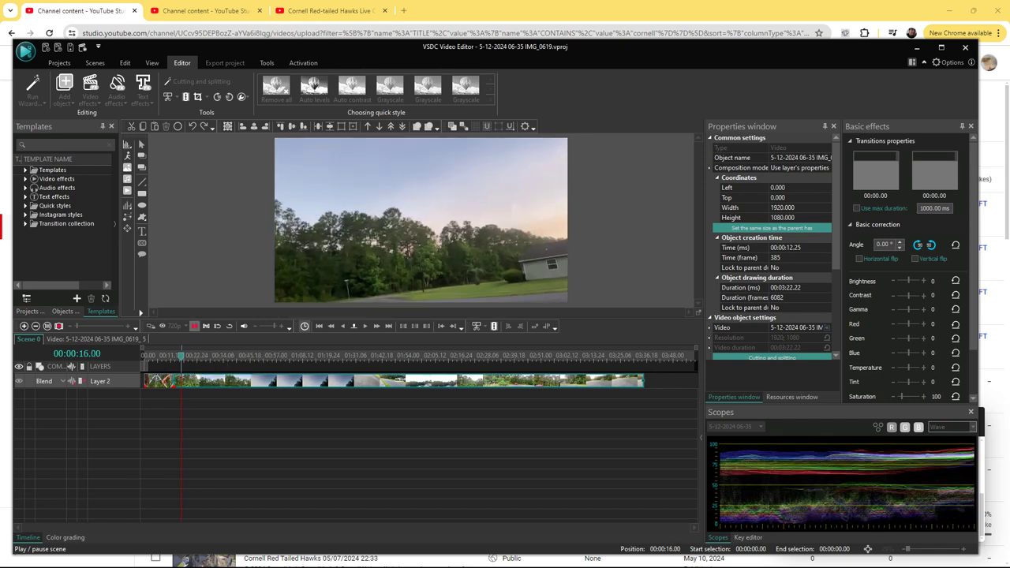
{"action": "key", "text": "space"}
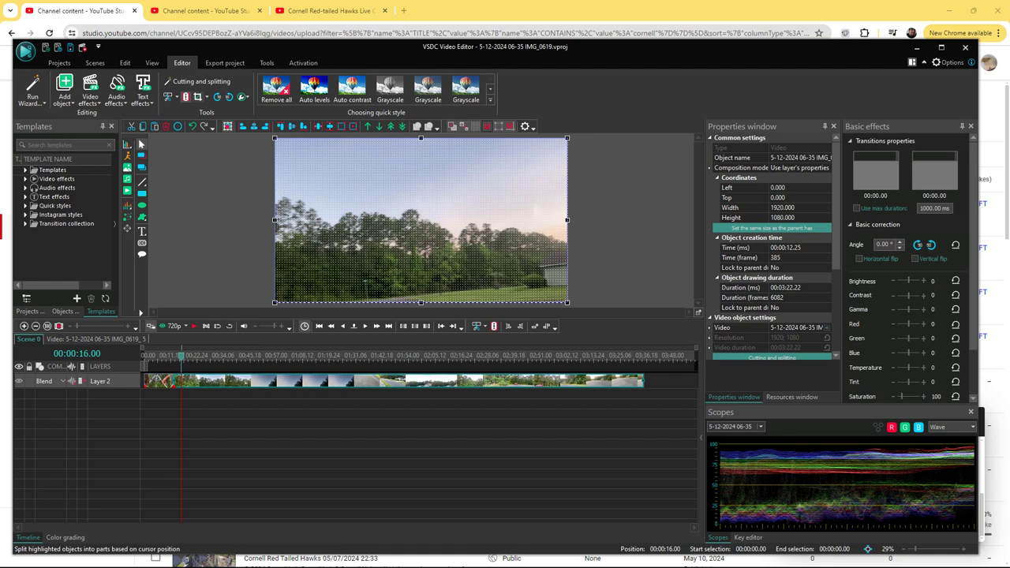
{"action": "key", "text": "ctrl+k"}
Step: Split the long clip again at 00:01:39.08 and delete the section between 00:00:16.00 and that cut
{"action": "left_click", "coordinate": [231, 355]}
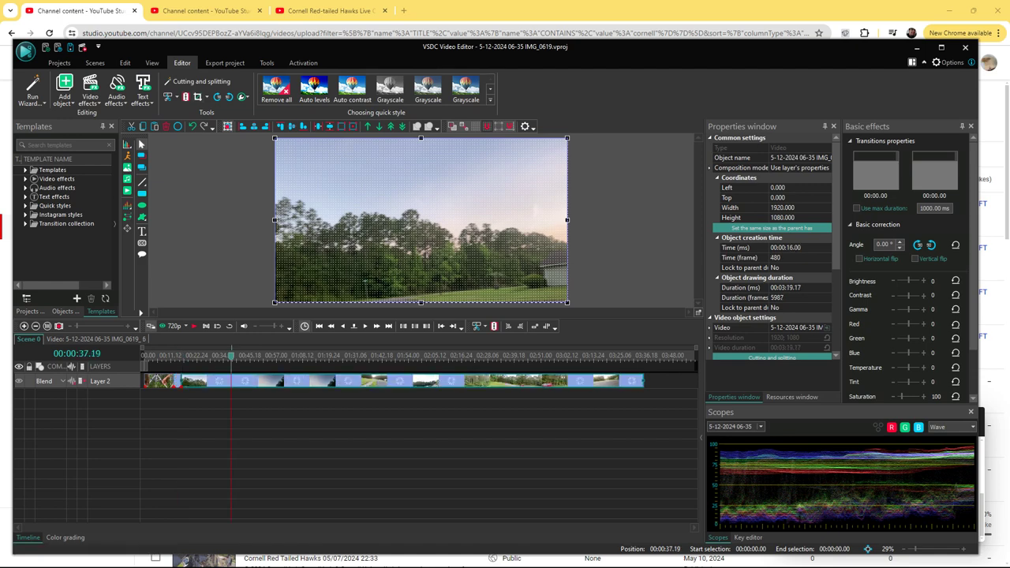
{"action": "key", "text": "space"}
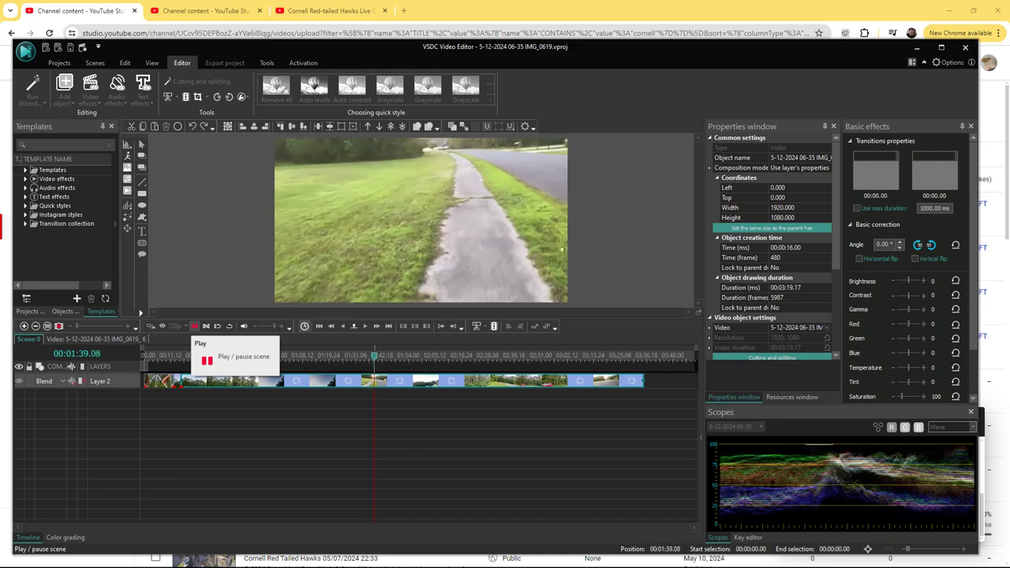
{"action": "key", "text": "space"}
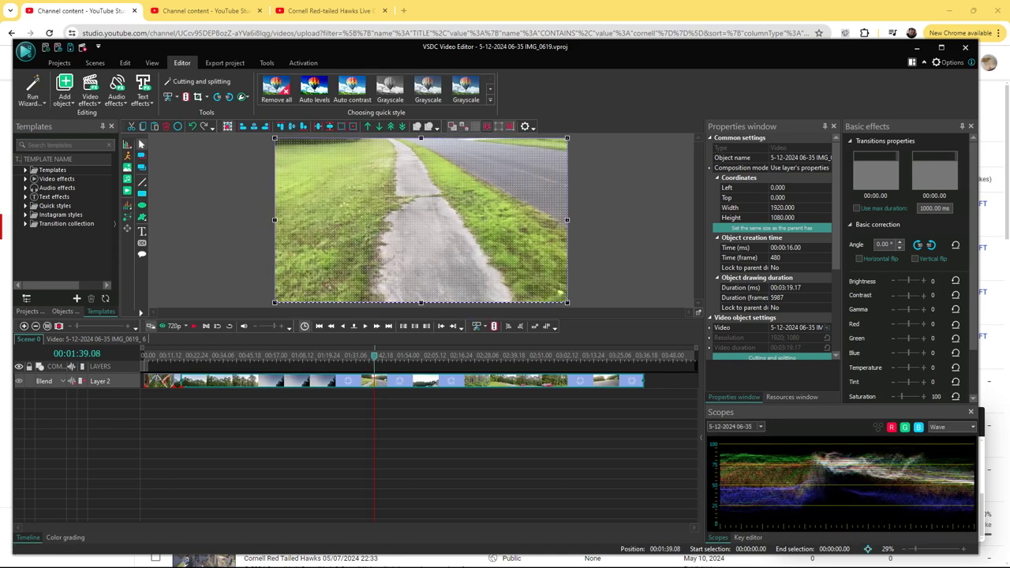
{"action": "key", "text": "ctrl+k"}
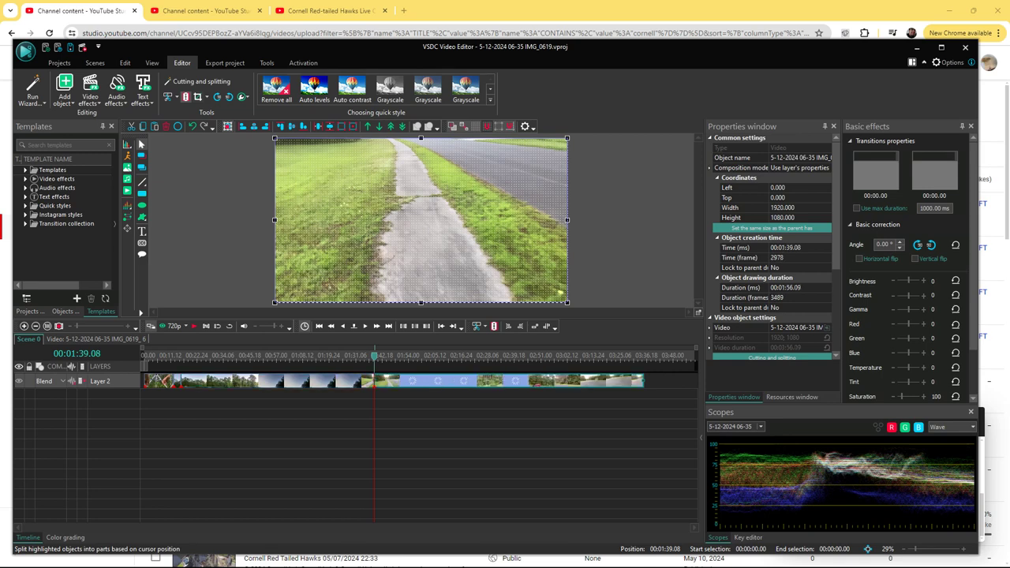
{"action": "key", "text": "Delete"}
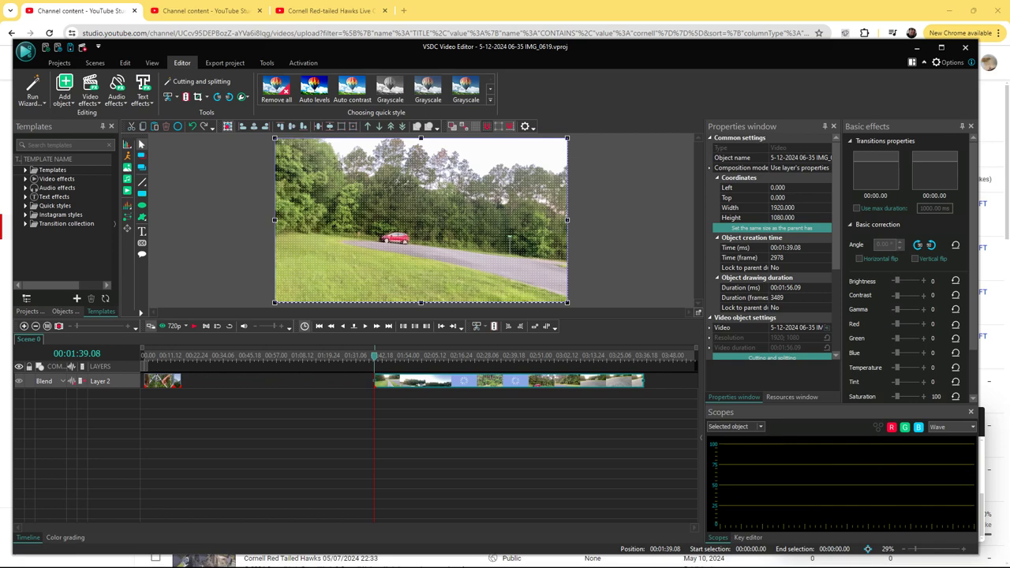
Step: Move the remaining long clip forward to 00:00:17.19 and place it on its own layer, Layer 3
{"action": "double_click", "coordinate": [410, 382]}
{"action": "right_click", "coordinate": [201, 381]}
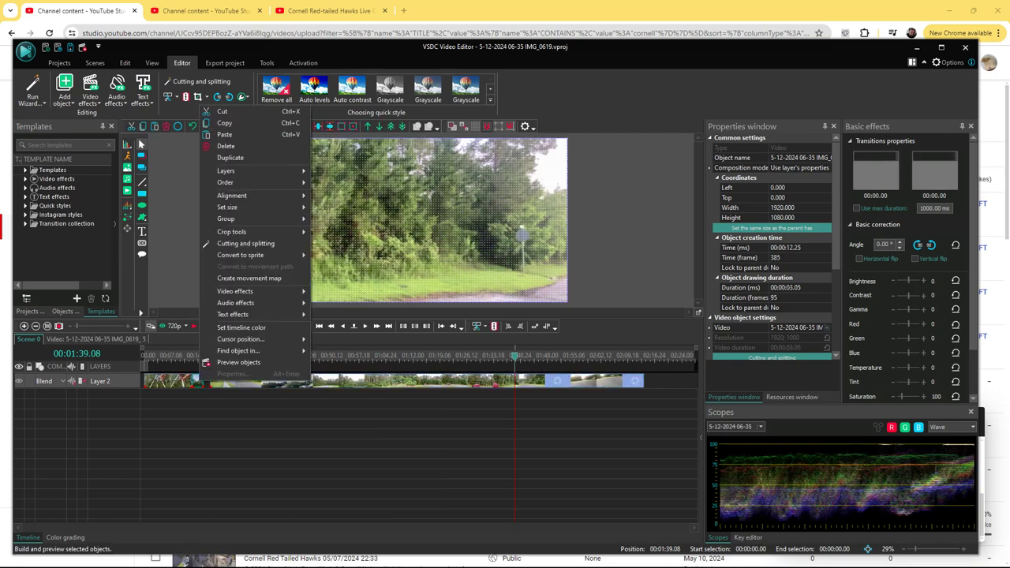
{"action": "mouse_move", "coordinate": [241, 291]}
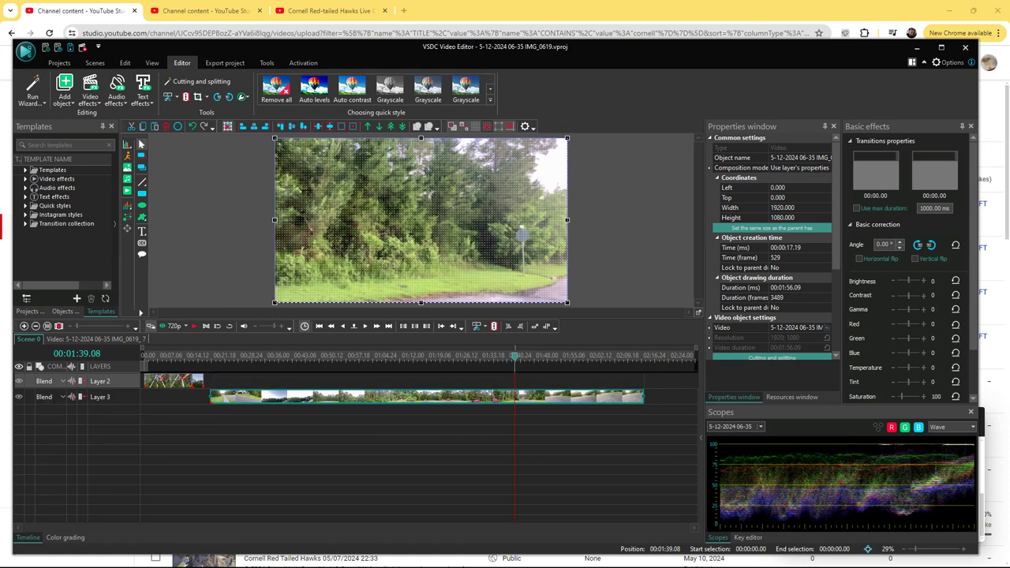
Step: Add a fade-out to the last Layer 2 clip and extend it to start at 00:00:02.04, lasting 00:00:01.01
{"action": "right_click", "coordinate": [198, 380]}
{"action": "mouse_move", "coordinate": [240, 288]}
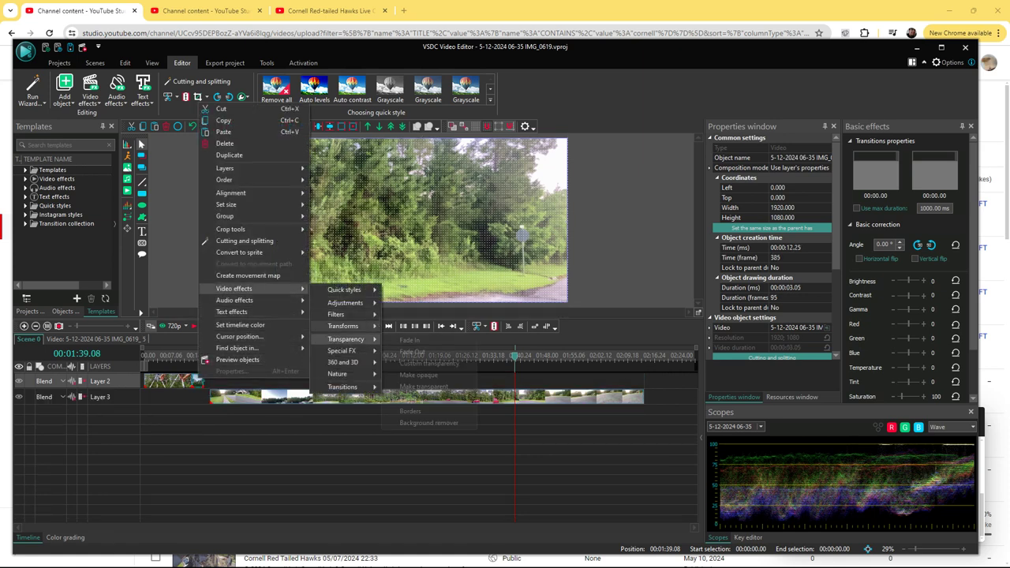
{"action": "key", "text": "Escape"}
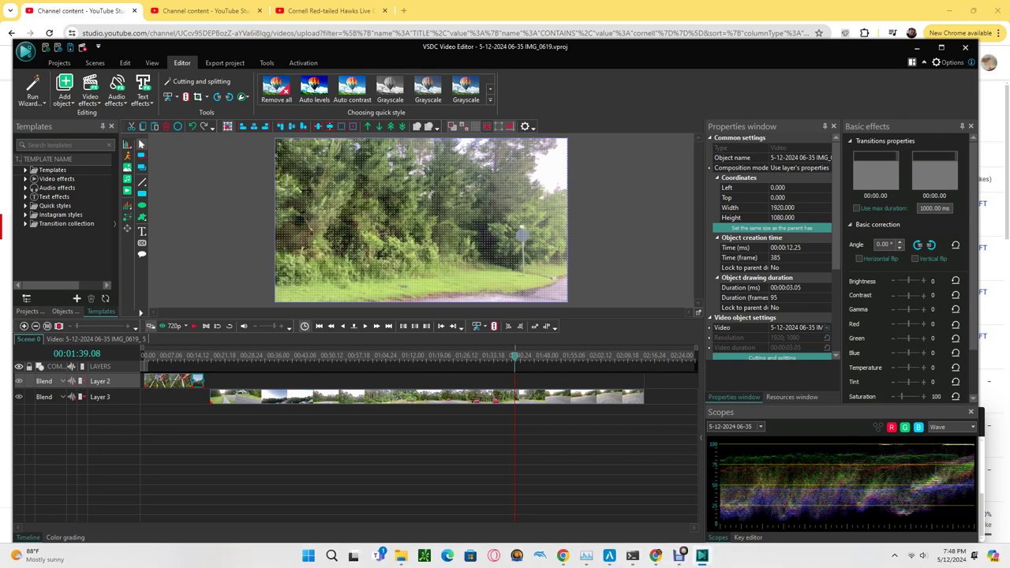
{"action": "mouse_move", "coordinate": [701, 555]}
{"action": "key", "text": "Return"}
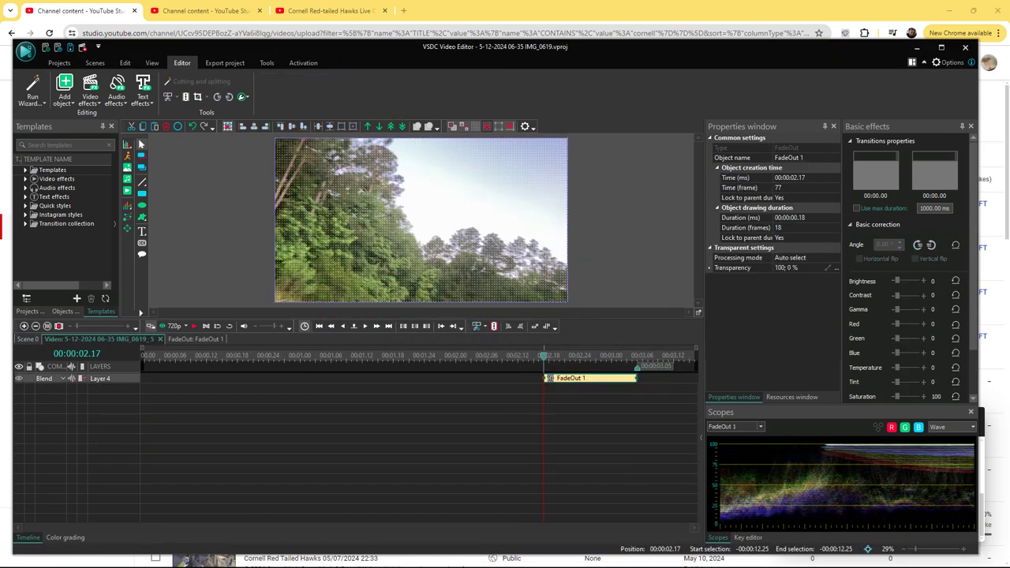
{"action": "left_click_drag", "start_coordinate": [545, 378], "coordinate": [477, 378]}
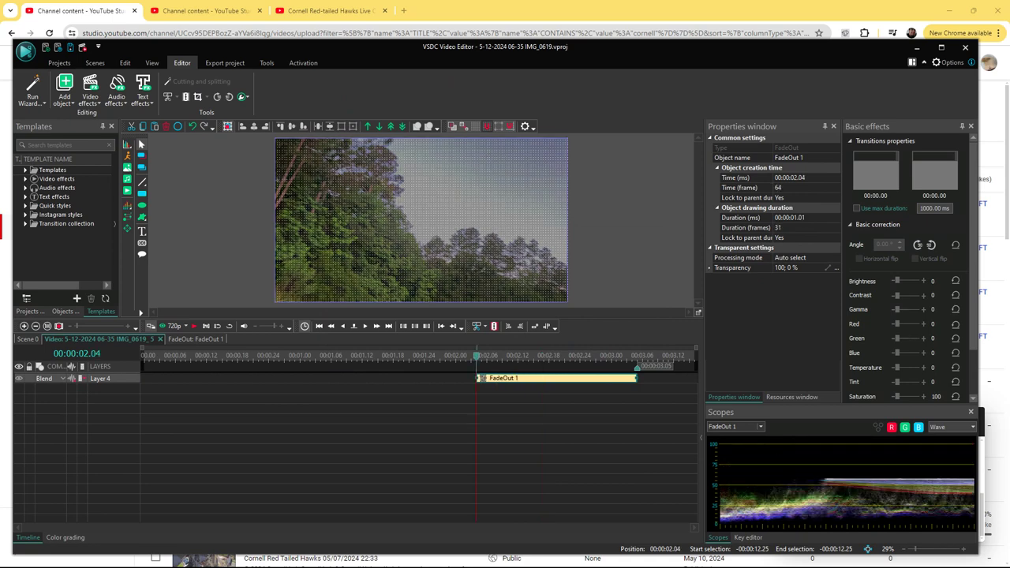
Step: Try a Silence audio effect from 00:00:02.04 on a new layer alongside the fade-out, and remove it
{"action": "right_click", "coordinate": [551, 148]}
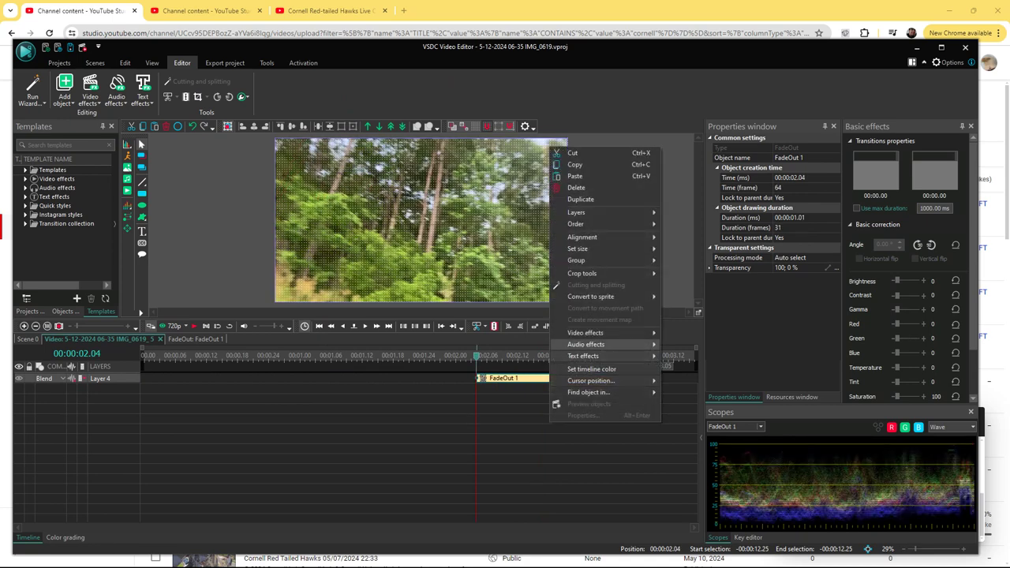
{"action": "mouse_move", "coordinate": [588, 345]}
{"action": "mouse_move", "coordinate": [694, 345]}
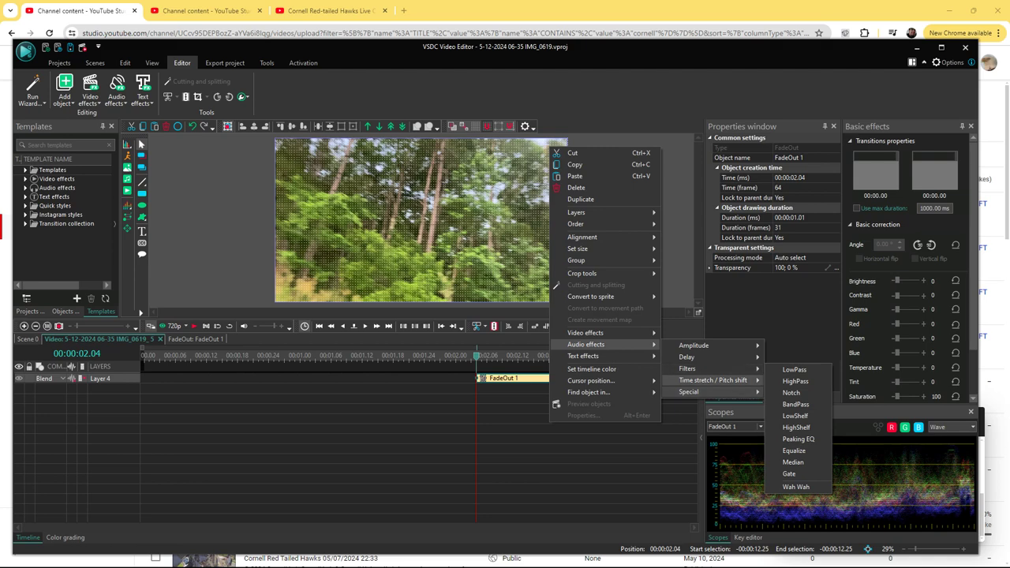
{"action": "mouse_move", "coordinate": [712, 380]}
{"action": "left_click", "coordinate": [789, 381]}
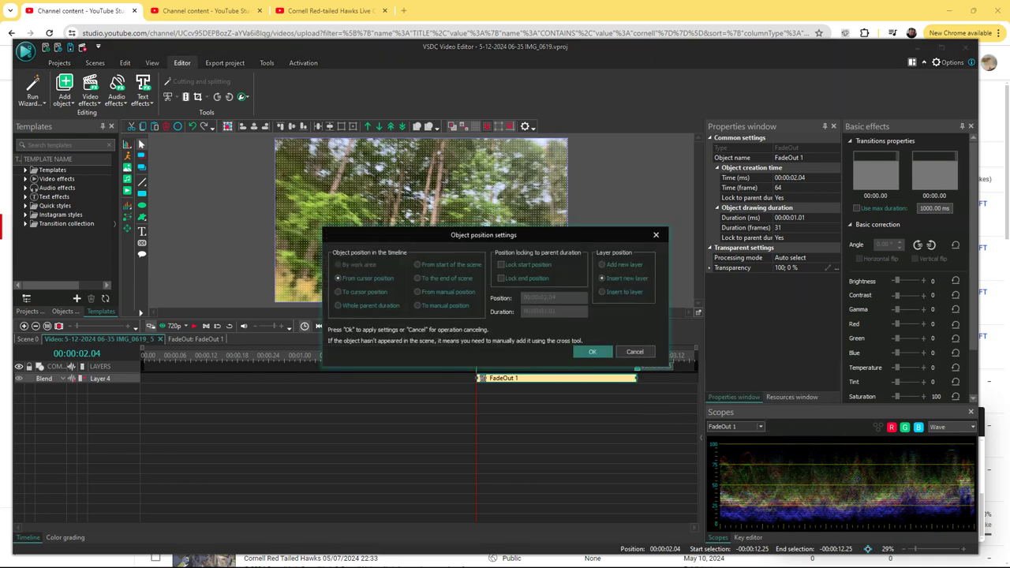
{"action": "left_click", "coordinate": [590, 349]}
{"action": "left_click", "coordinate": [28, 338]}
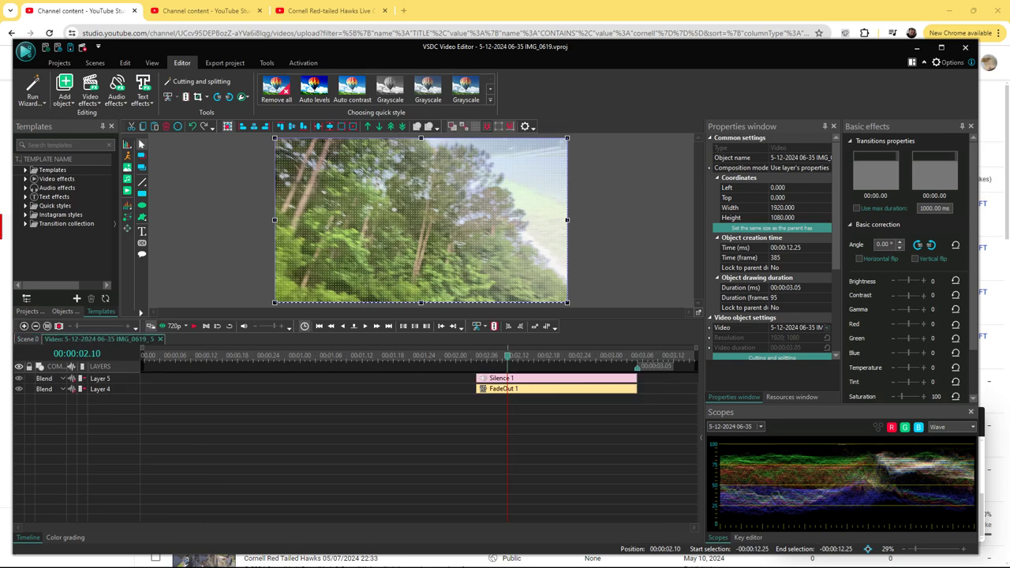
{"action": "key", "text": "Delete"}
Step: Shorten the faded clip to 00:00:02.24 and start the Layer 3 clip at 00:00:14.18, where the fade-out begins
{"action": "key", "text": "space"}
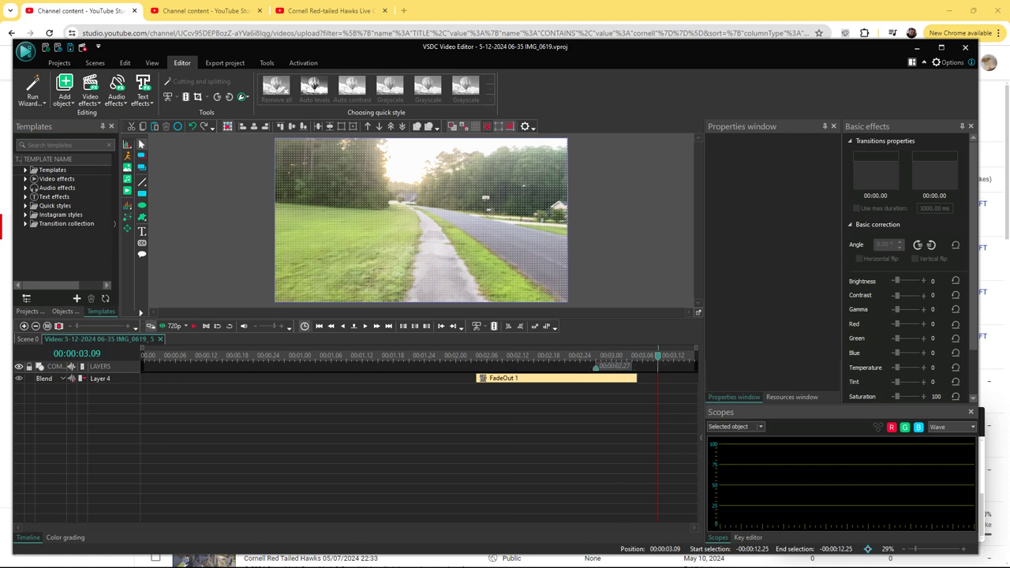
{"action": "left_click", "coordinate": [558, 355]}
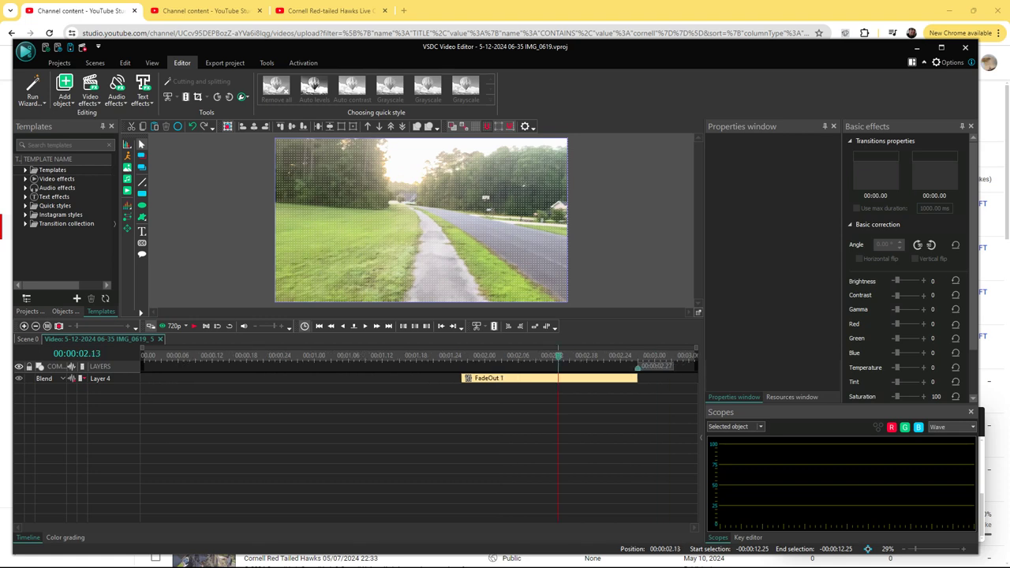
{"action": "key", "text": "space"}
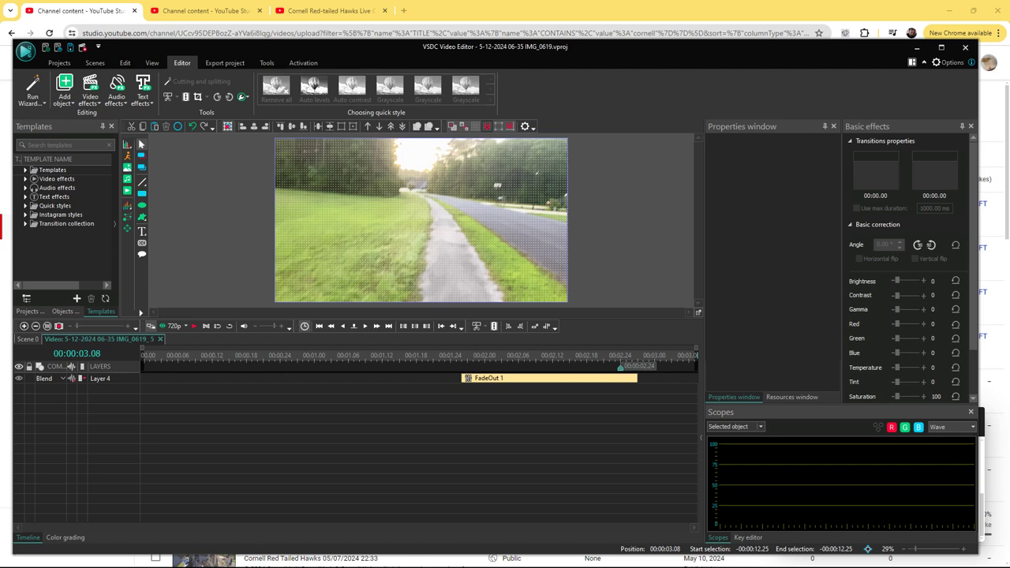
{"action": "left_click", "coordinate": [541, 355]}
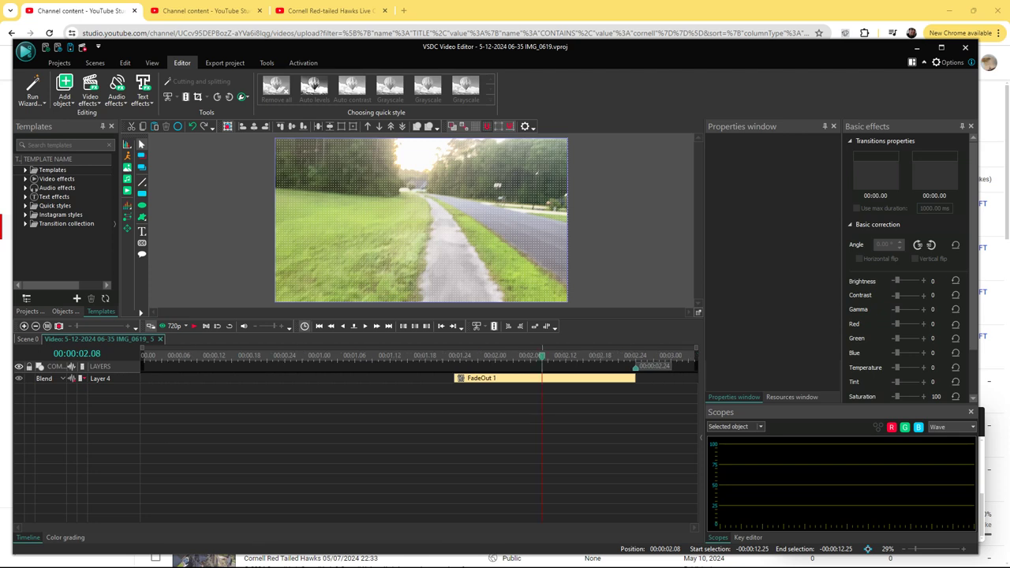
{"action": "key", "text": "space"}
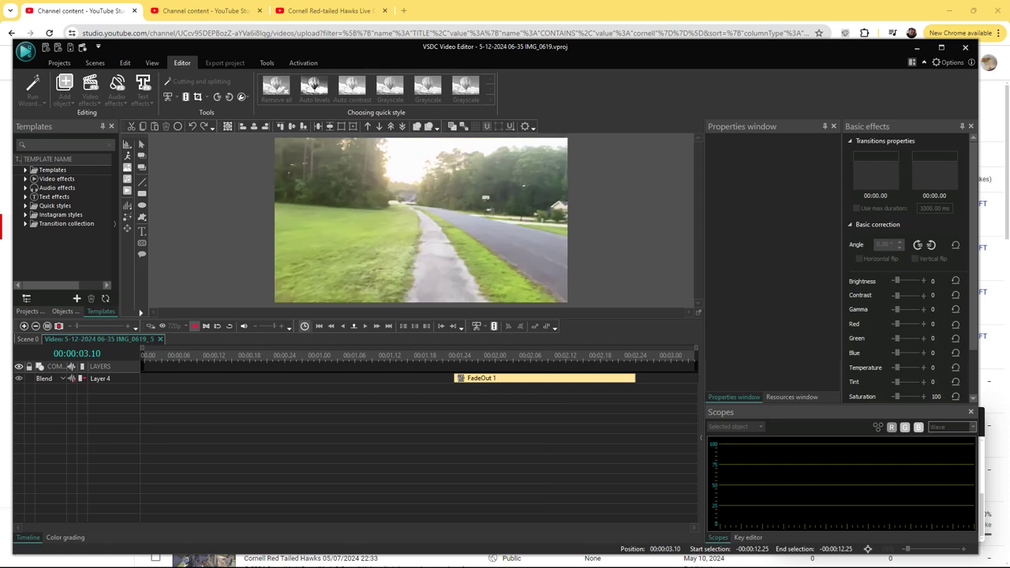
{"action": "key", "text": "space"}
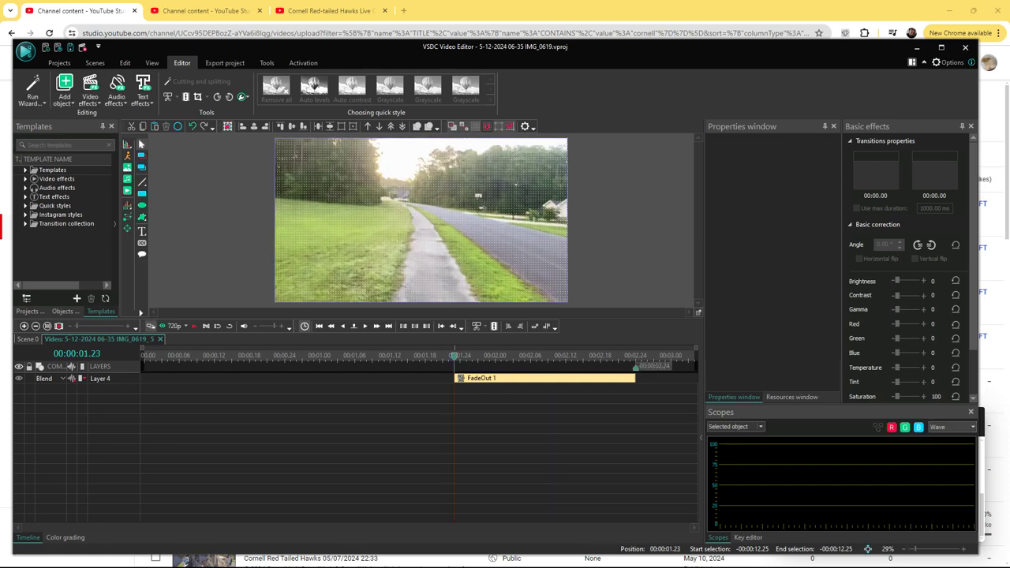
{"action": "key", "text": "ctrl+z"}
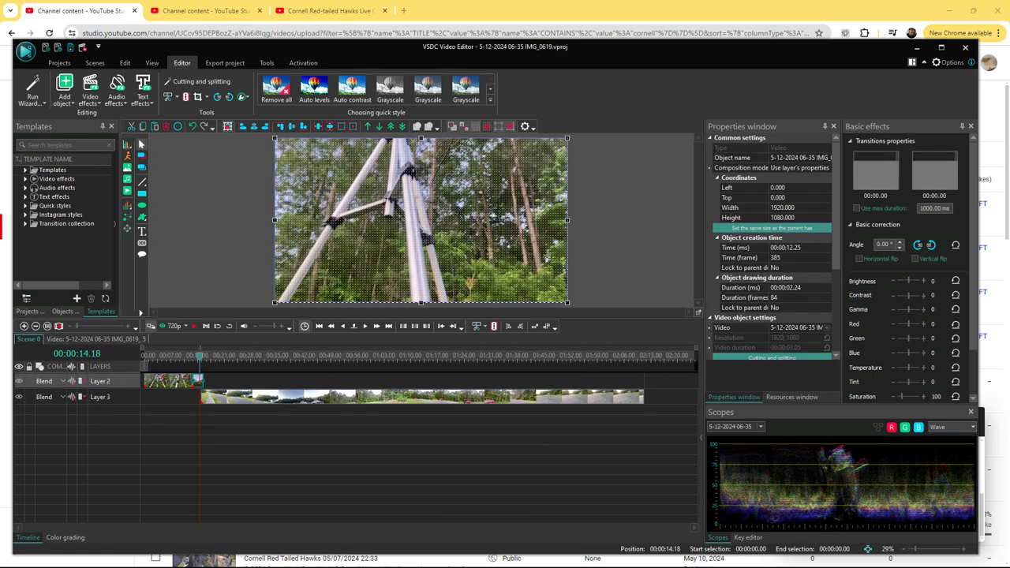
Step: Play through the long clip on Layer 3 and split it at 00:00:33.20
{"action": "left_click", "coordinate": [422, 396]}
{"action": "key", "text": "space"}
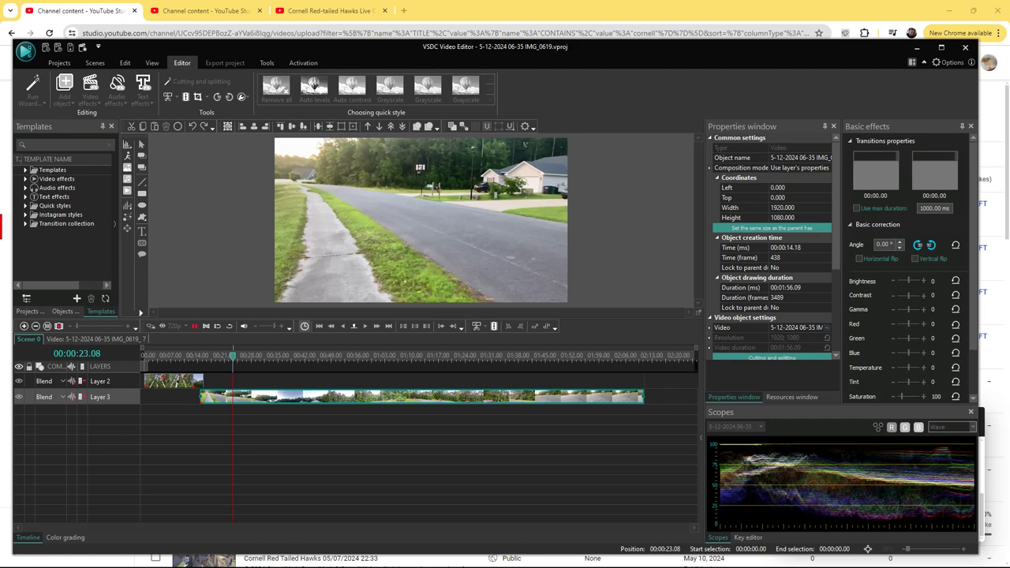
{"action": "left_click", "coordinate": [195, 326]}
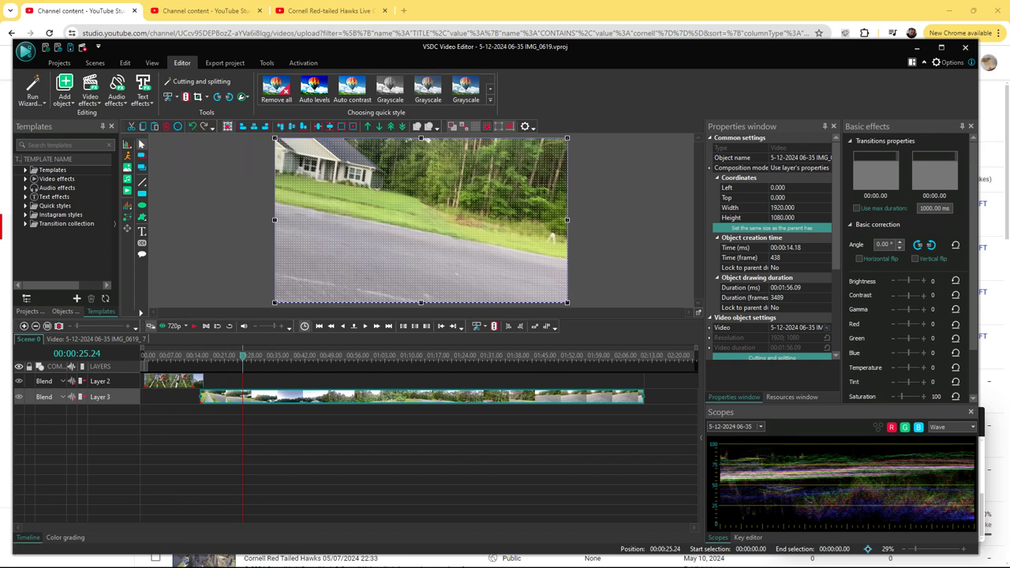
{"action": "key", "text": "space"}
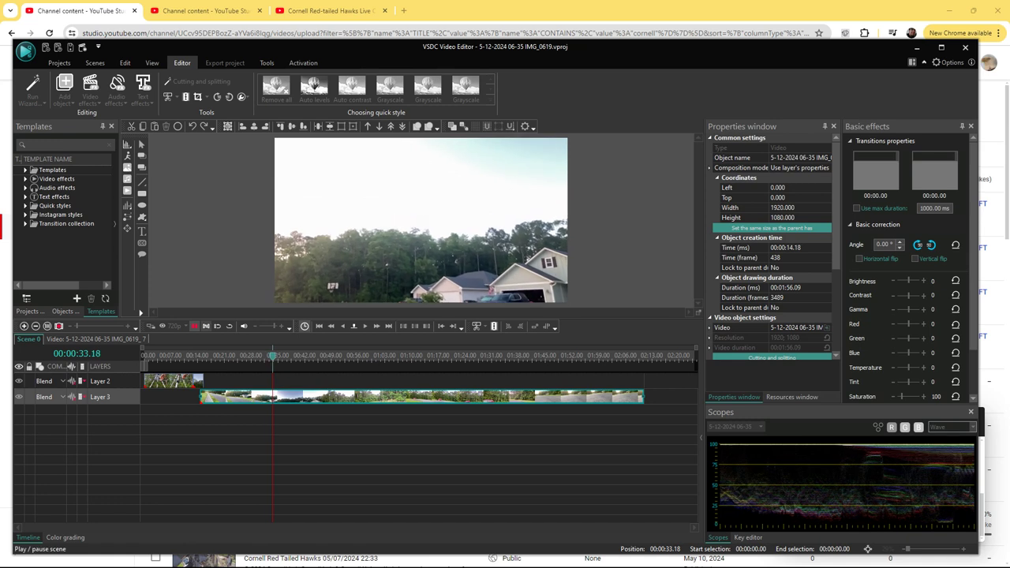
{"action": "key", "text": "space"}
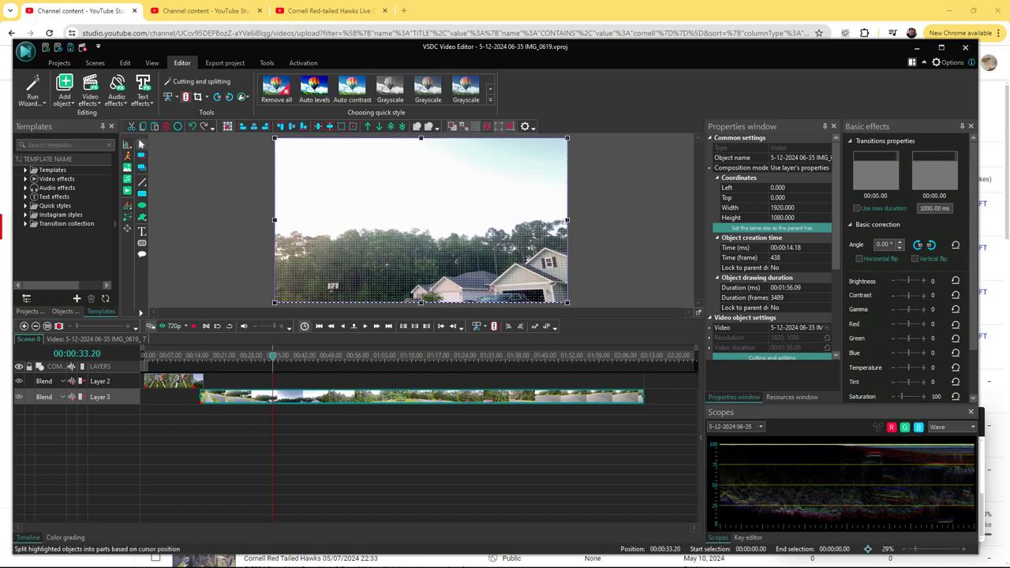
{"action": "left_click", "coordinate": [494, 326]}
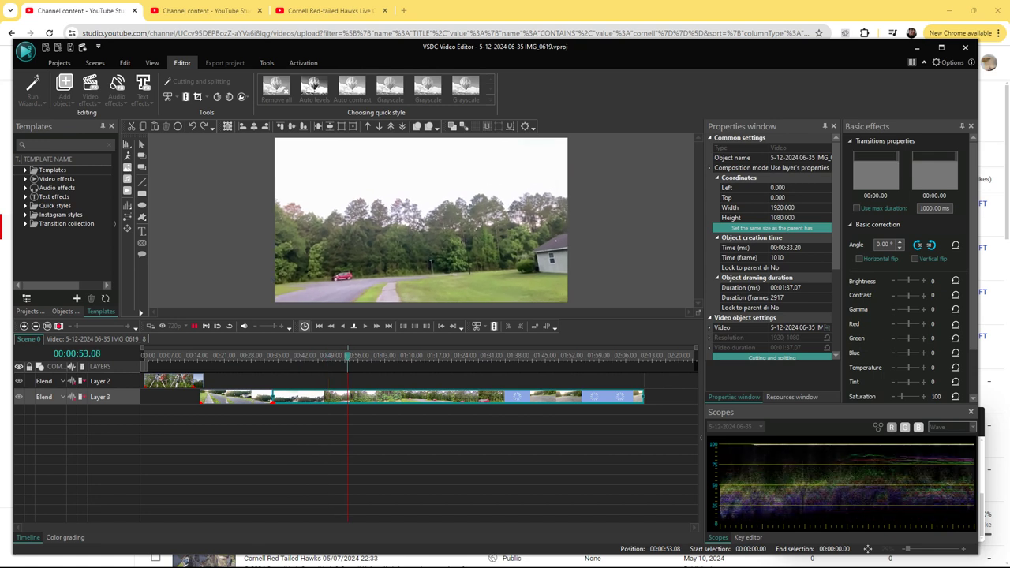
Step: Replay the Layer 3 footage just after the 00:00:33.20 split to check the scene around the cut
{"action": "left_click", "coordinate": [282, 355]}
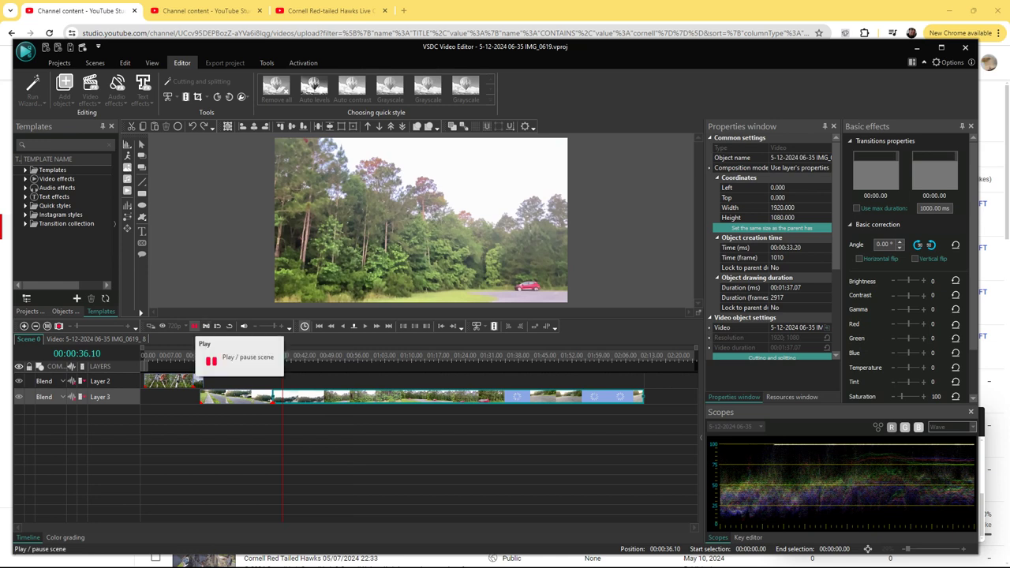
{"action": "left_click", "coordinate": [195, 327]}
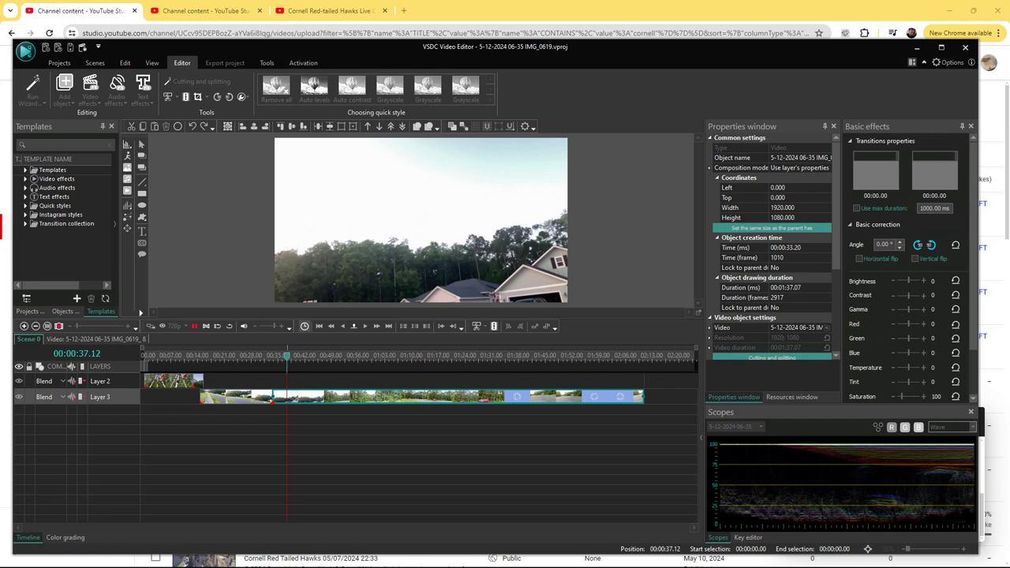
{"action": "left_click", "coordinate": [276, 355]}
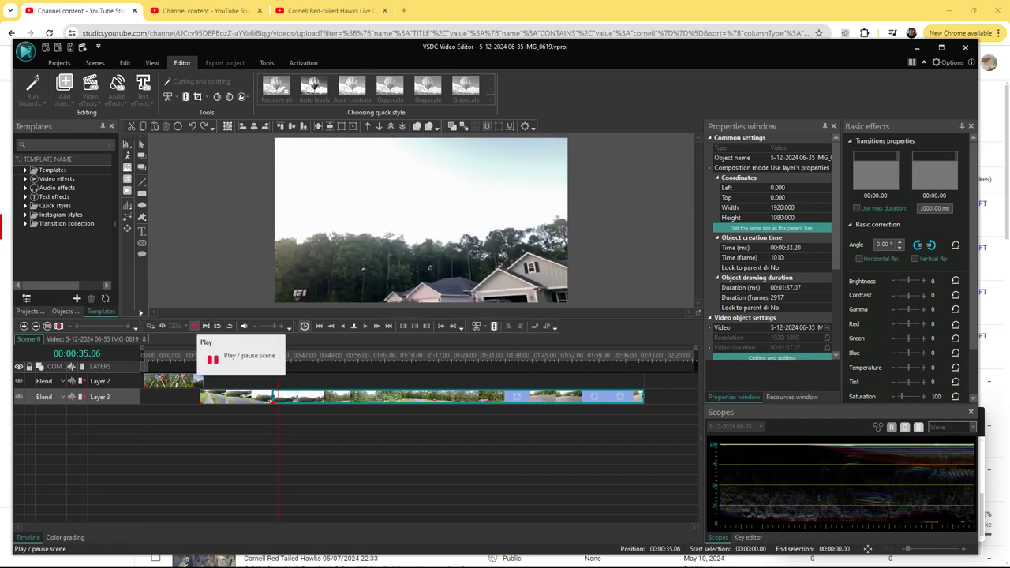
{"action": "left_click", "coordinate": [270, 356]}
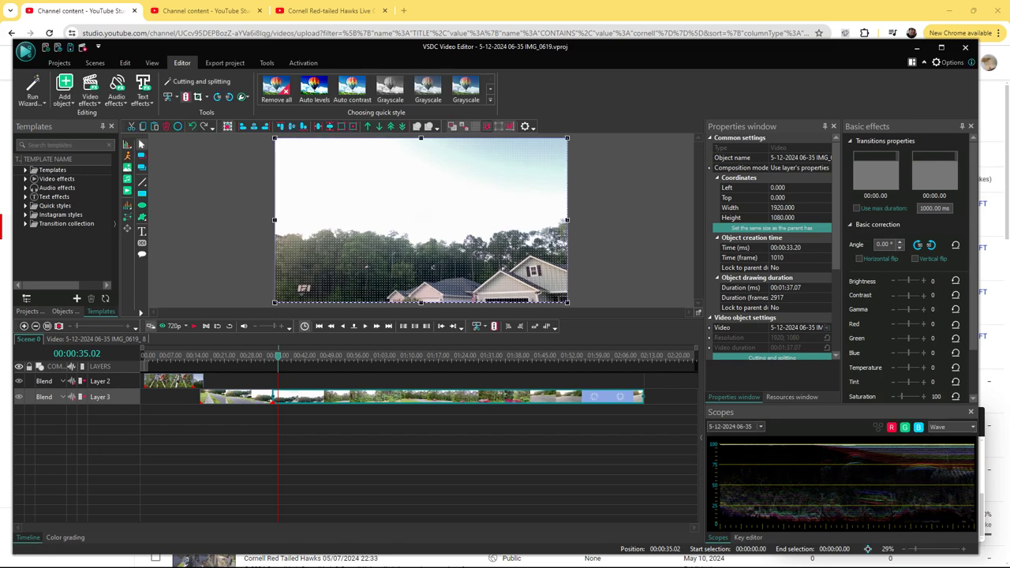
{"action": "left_click", "coordinate": [377, 559]}
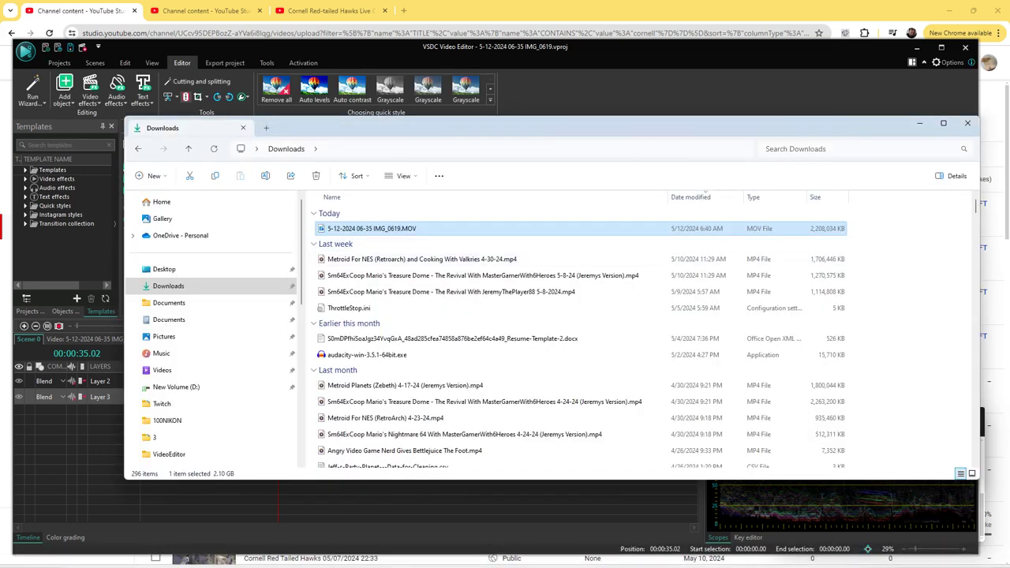
{"action": "key", "text": "Return"}
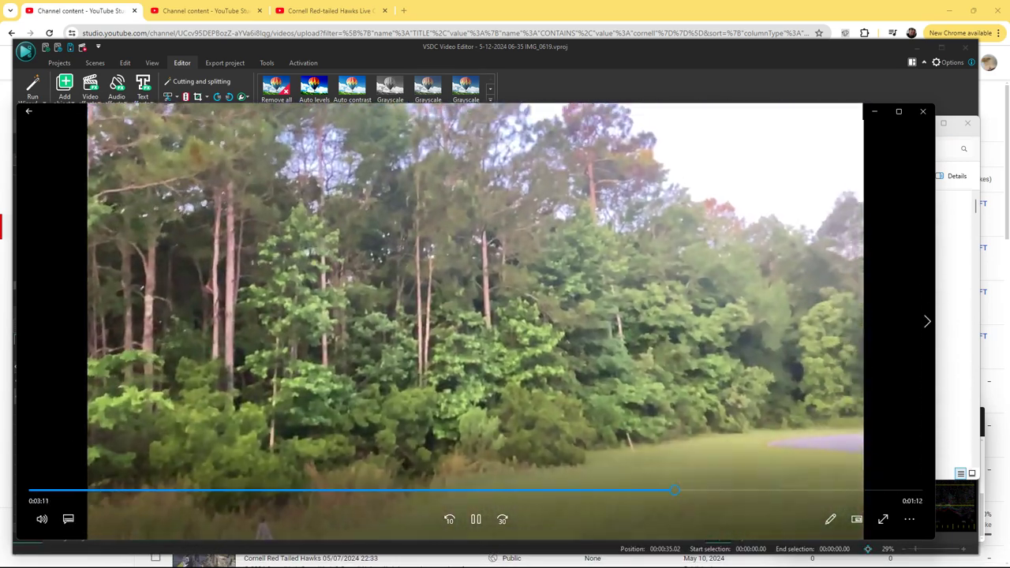
Step: Rewind the source recording to review the earlier footage, then close the media player and move the Downloads window clear of the editor
{"action": "key", "text": "Left"}
{"action": "key", "text": "Left"}
{"action": "key", "text": "Left"}
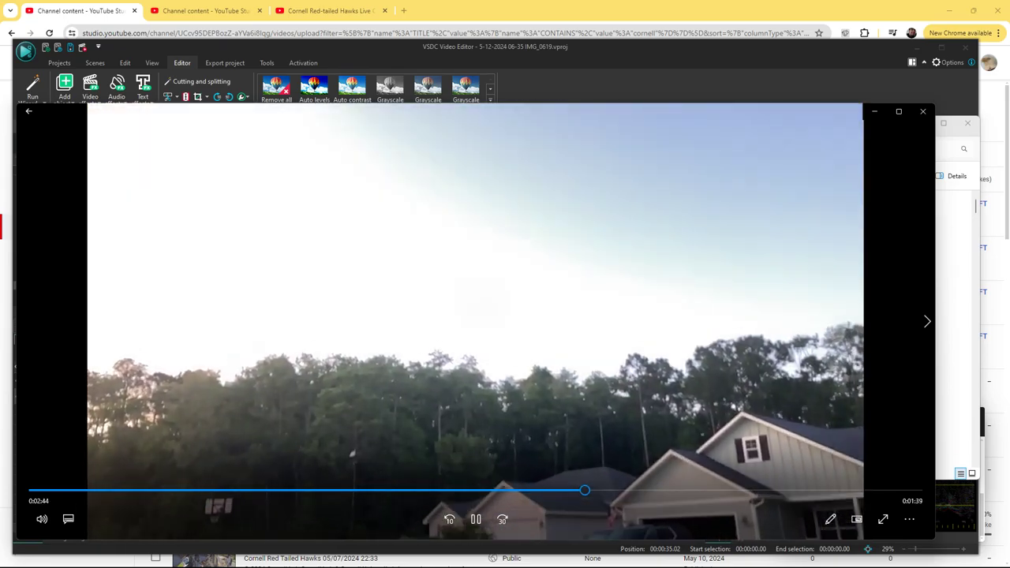
{"action": "key", "text": "Left"}
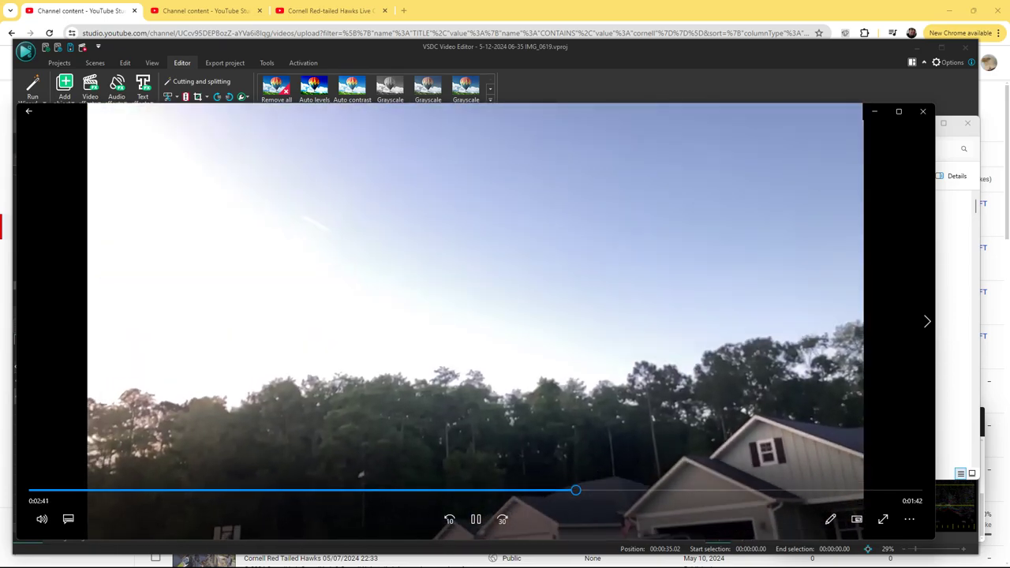
{"action": "key", "text": "Left"}
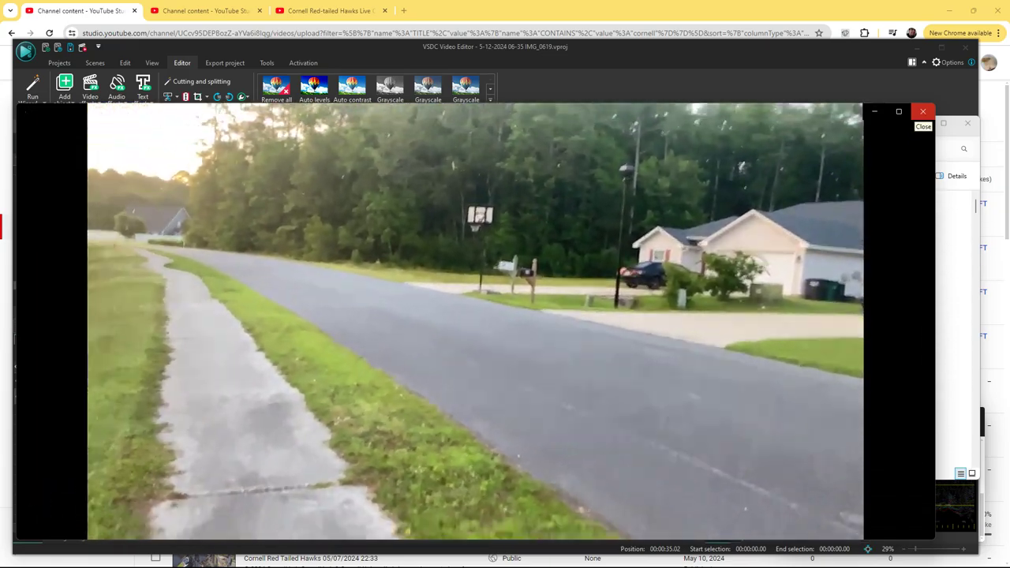
{"action": "left_click", "coordinate": [923, 111]}
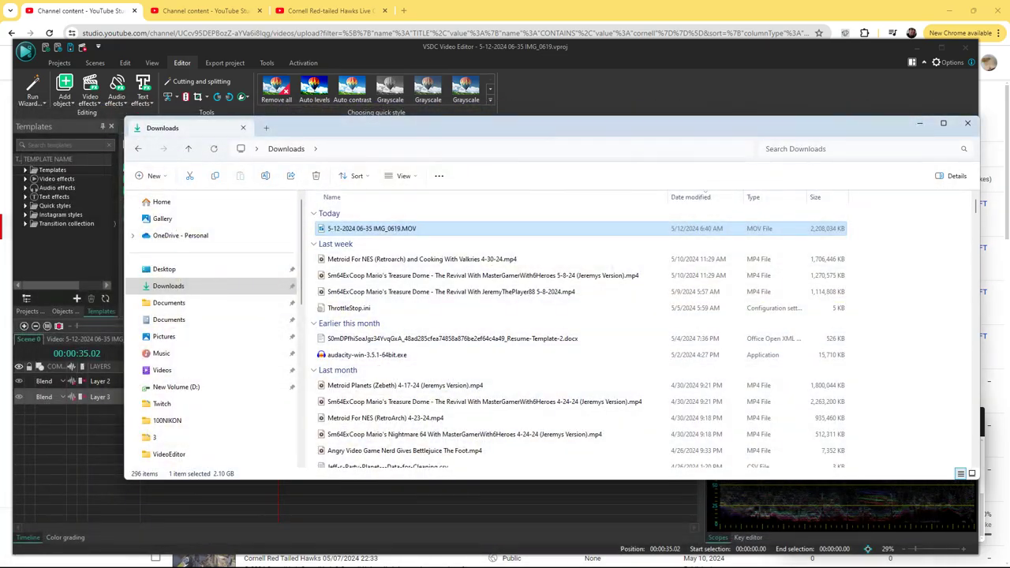
{"action": "left_click_drag", "start_coordinate": [450, 126], "coordinate": [553, 467]}
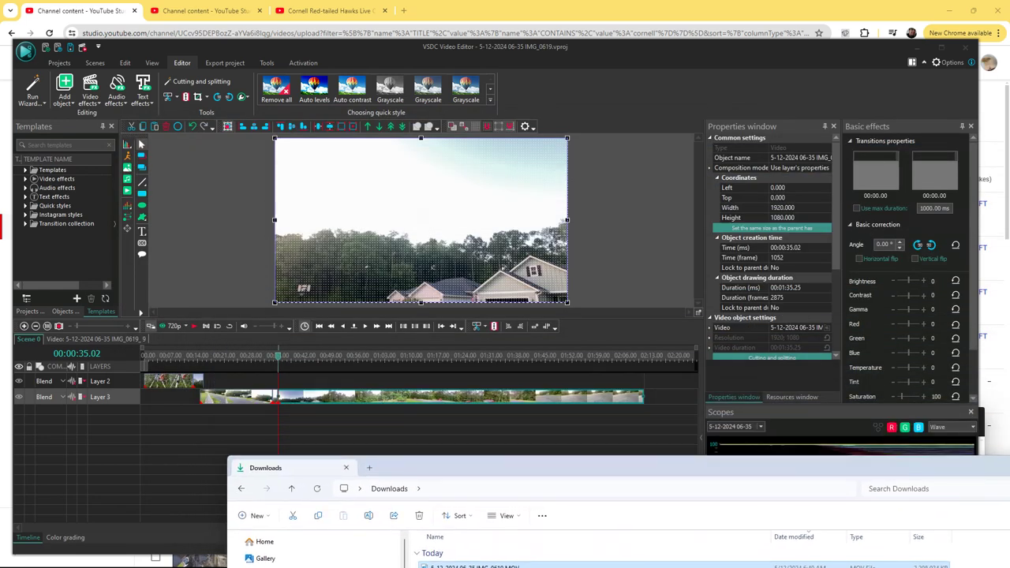
Step: Move the short clip after the 00:00:33.20 split onto a new layer below Layer 3, playing the scene to start it at 00:00:22.16
{"action": "left_click", "coordinate": [276, 355]}
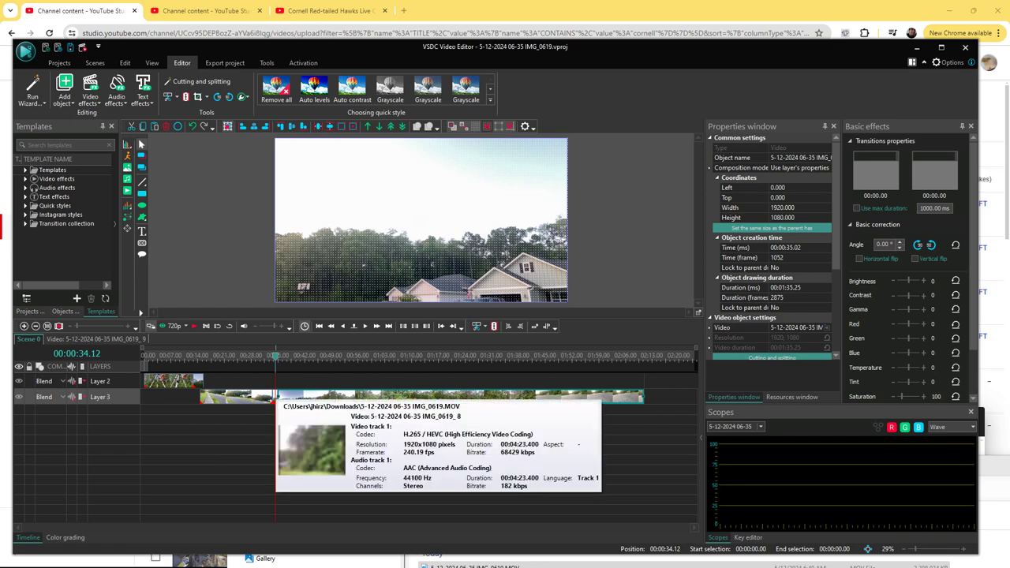
{"action": "left_click_drag", "start_coordinate": [275, 397], "coordinate": [224, 411]}
{"action": "left_click", "coordinate": [216, 355]}
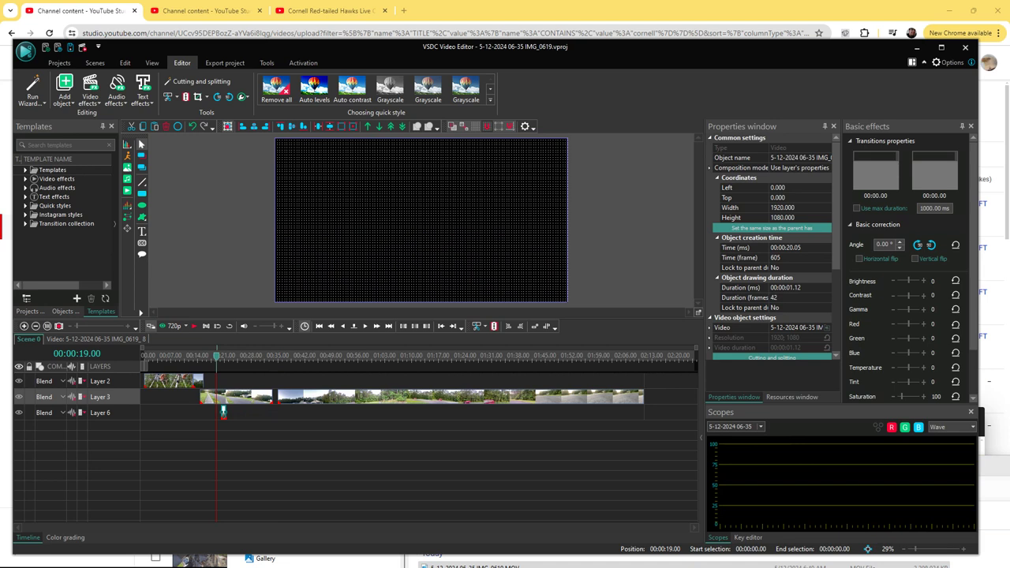
{"action": "key", "text": "space"}
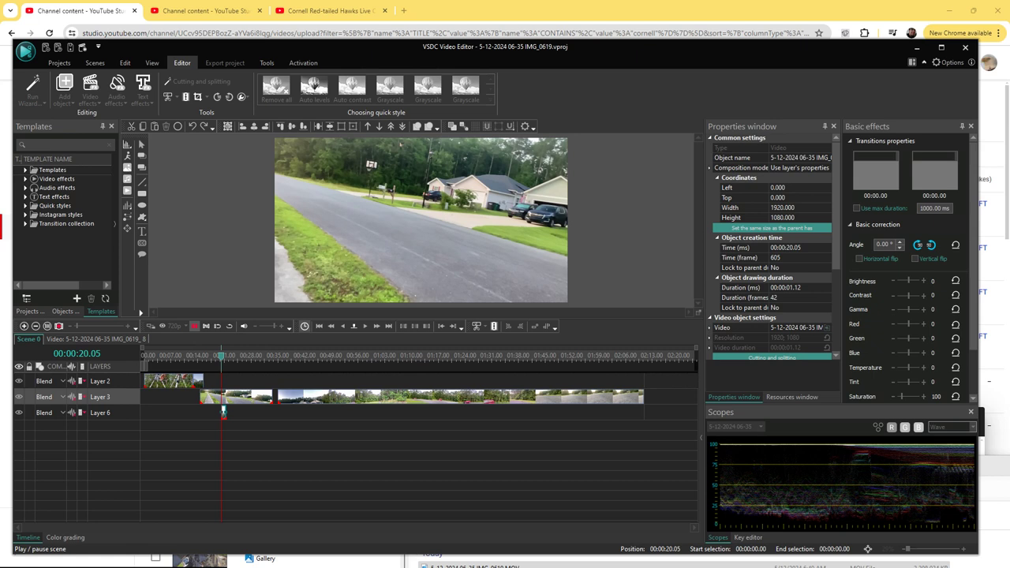
{"action": "key", "text": "space"}
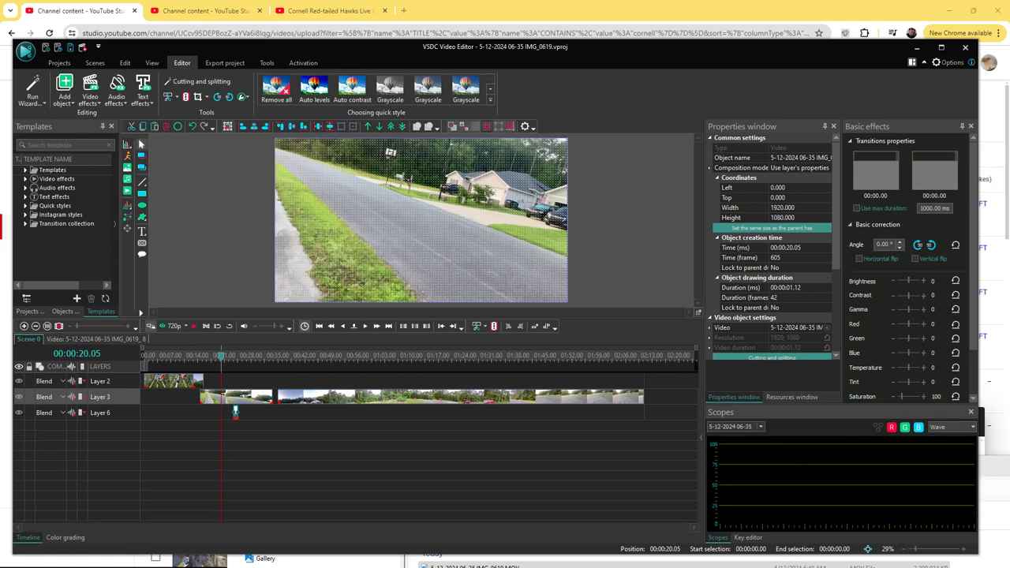
{"action": "left_click_drag", "start_coordinate": [224, 411], "coordinate": [235, 412]}
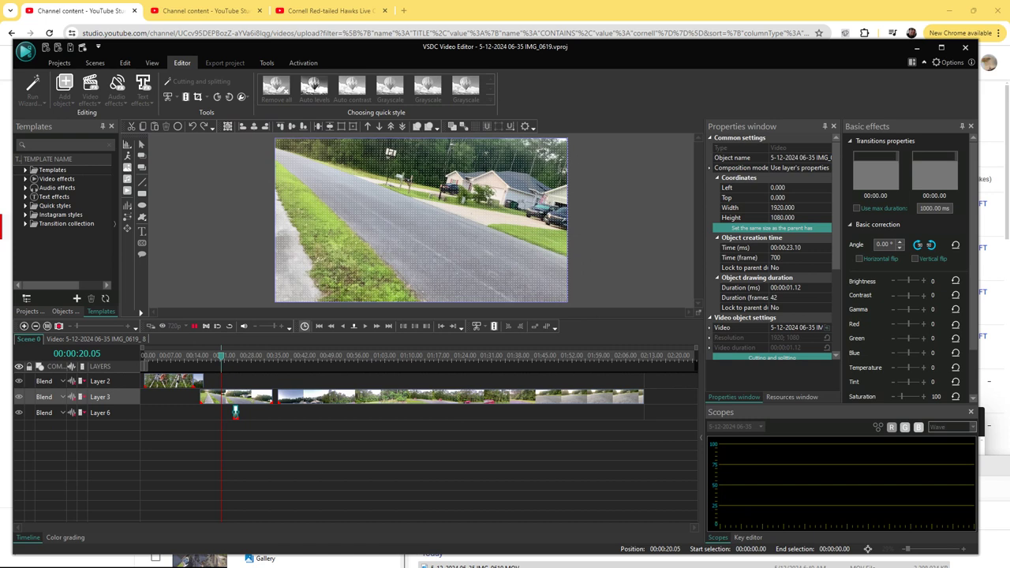
{"action": "key", "text": "space"}
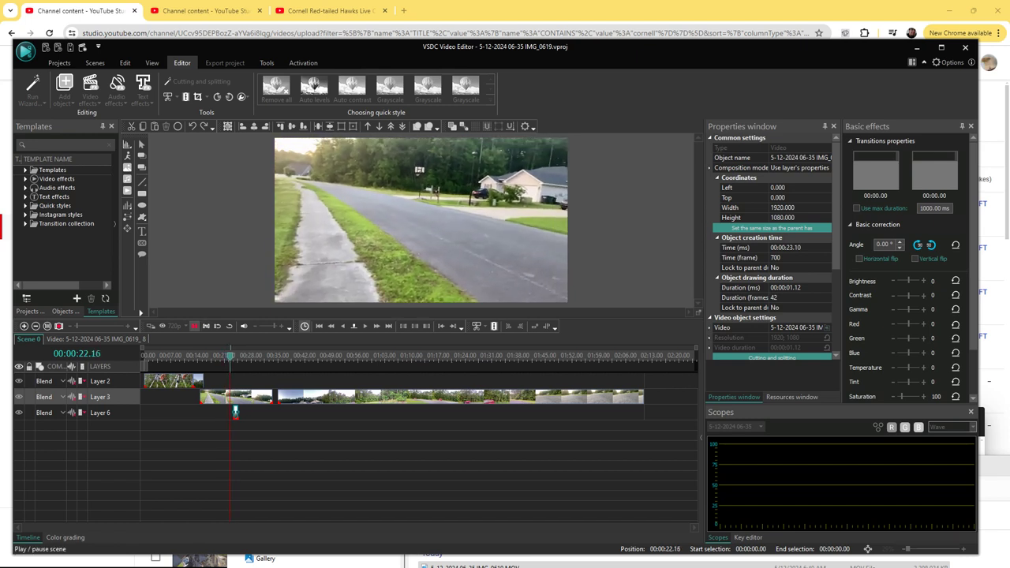
{"action": "key", "text": "space"}
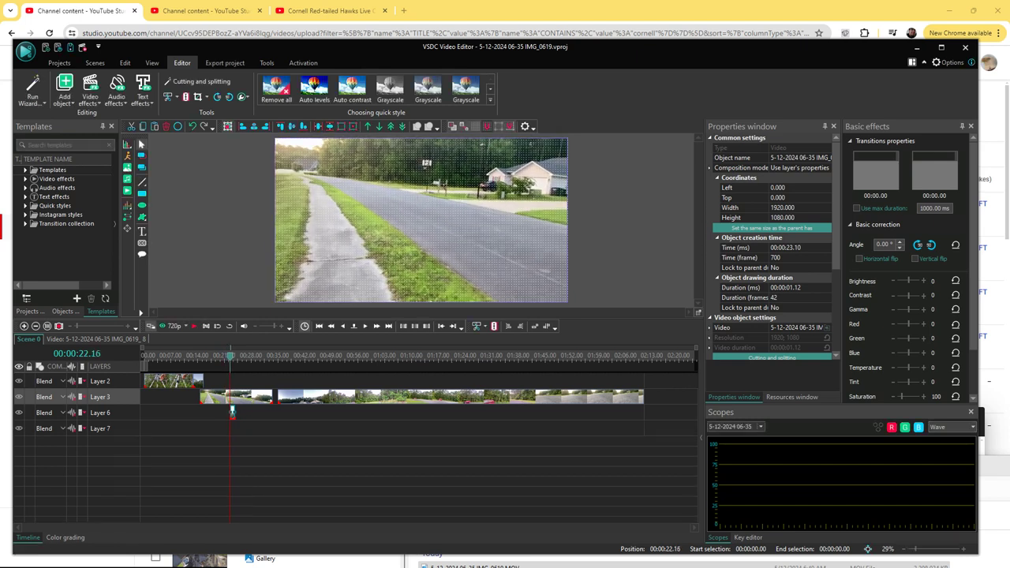
Step: Shorten the Layer 3 clip to 00:00:09.10 with a fade transition into the short clip on Layer 6, and preview the ending
{"action": "double_click", "coordinate": [232, 401]}
{"action": "right_click", "coordinate": [384, 145]}
{"action": "mouse_move", "coordinate": [418, 329]}
{"action": "mouse_move", "coordinate": [537, 342]}
{"action": "left_click", "coordinate": [623, 343]}
{"action": "left_click", "coordinate": [592, 352]}
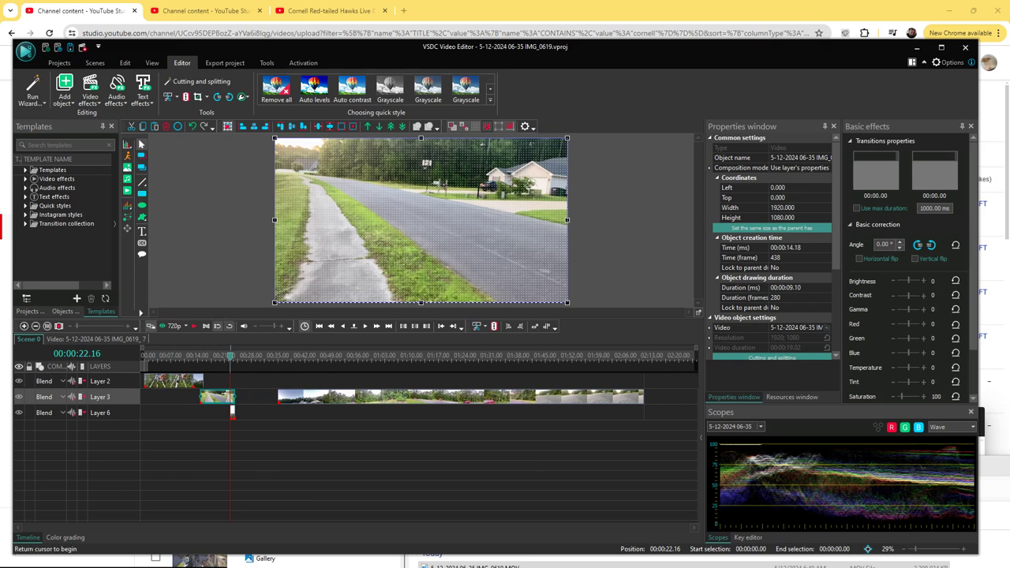
{"action": "left_click", "coordinate": [195, 326]}
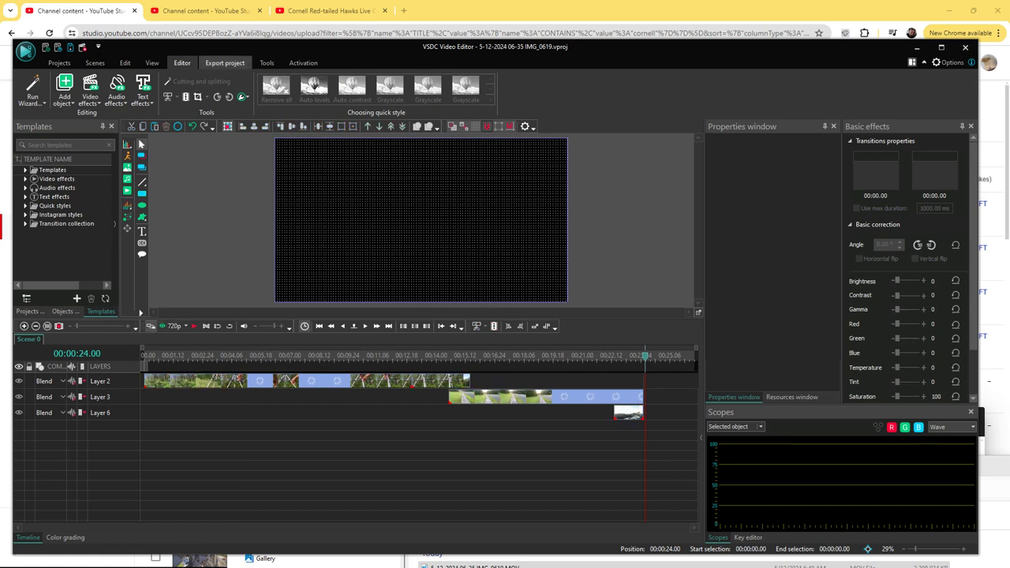
Step: Edit the MP4 export profile to use a 30 fps framerate and the Constant quantizer (QP) encoder mode
{"action": "left_click", "coordinate": [225, 62]}
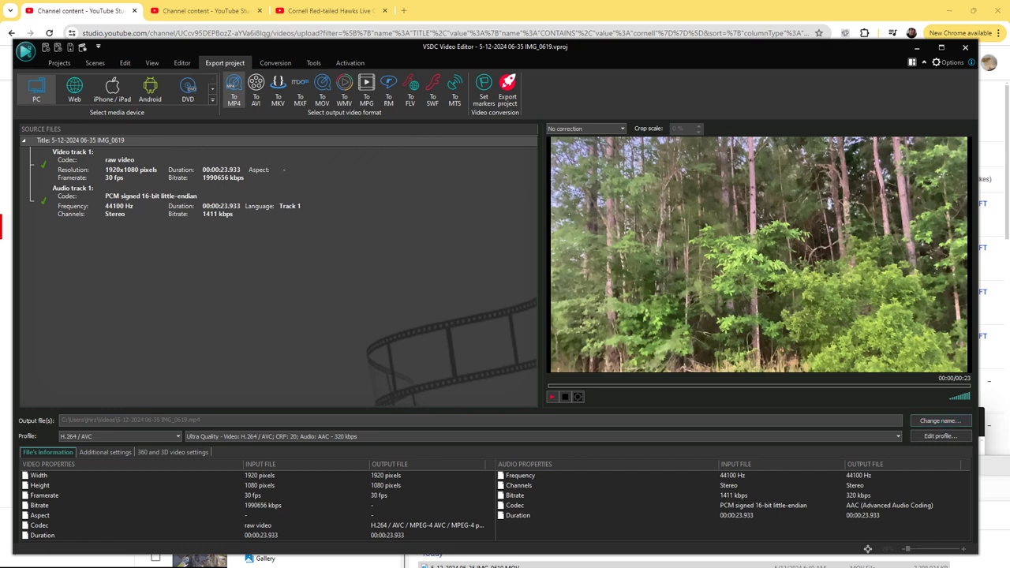
{"action": "left_click", "coordinate": [940, 420]}
{"action": "key", "text": "Escape"}
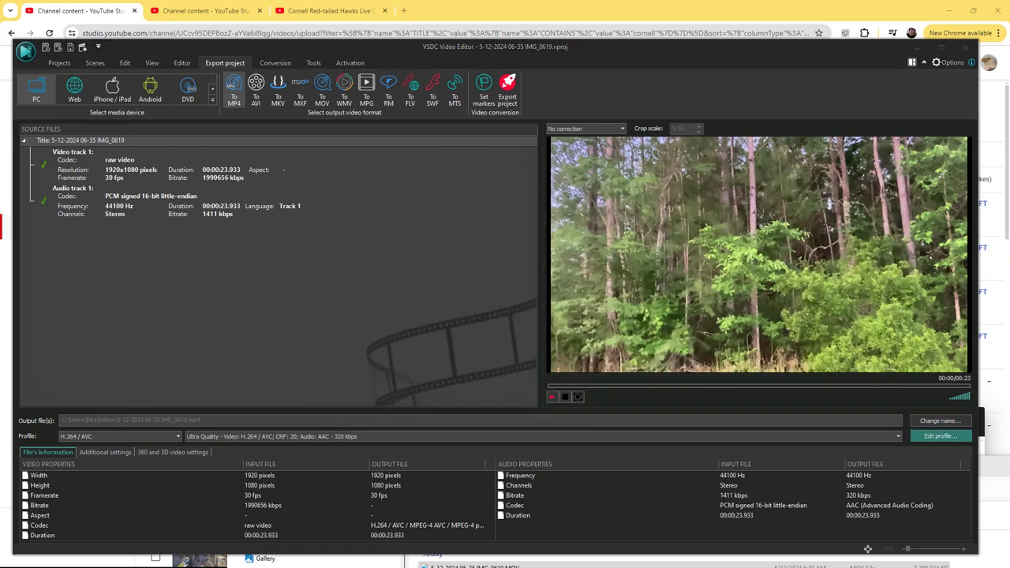
{"action": "left_click", "coordinate": [940, 436]}
{"action": "left_click", "coordinate": [636, 349]}
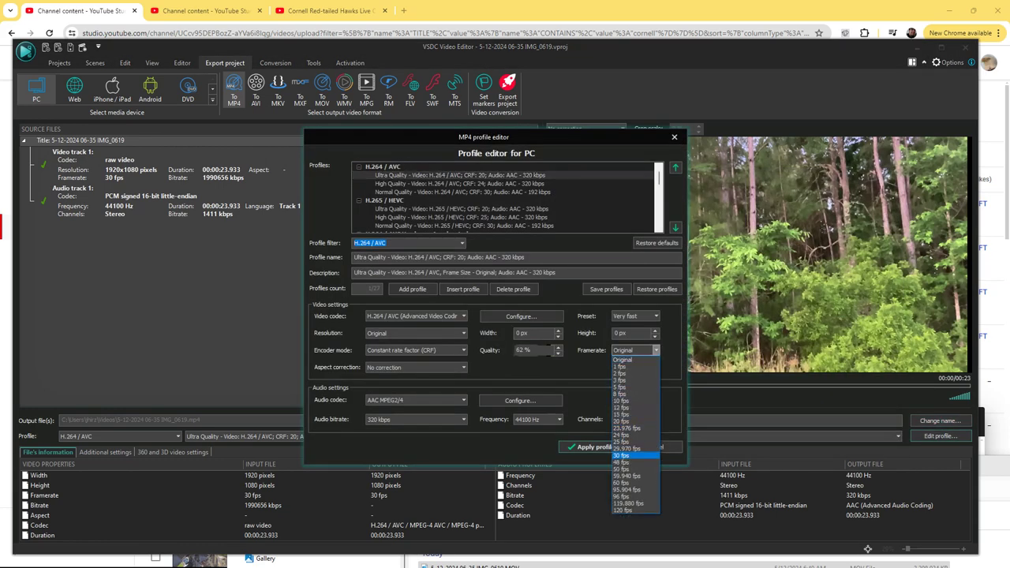
{"action": "left_click", "coordinate": [624, 455]}
{"action": "left_click", "coordinate": [414, 350]}
{"action": "left_click", "coordinate": [411, 368]}
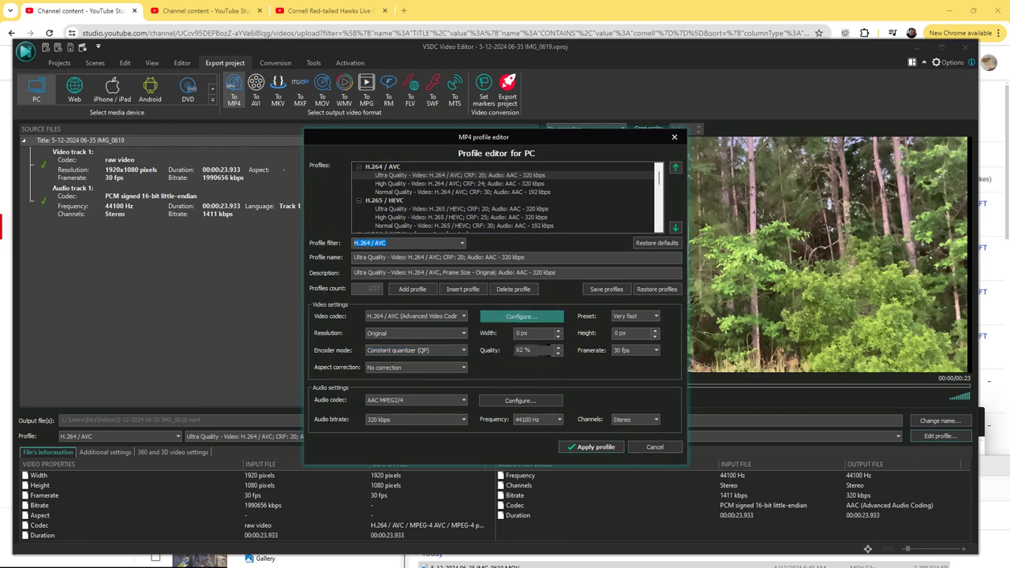
Step: Set the H.264 video codec's preset to Placebo in the export profile
{"action": "left_click", "coordinate": [522, 316]}
{"action": "left_click", "coordinate": [554, 290]}
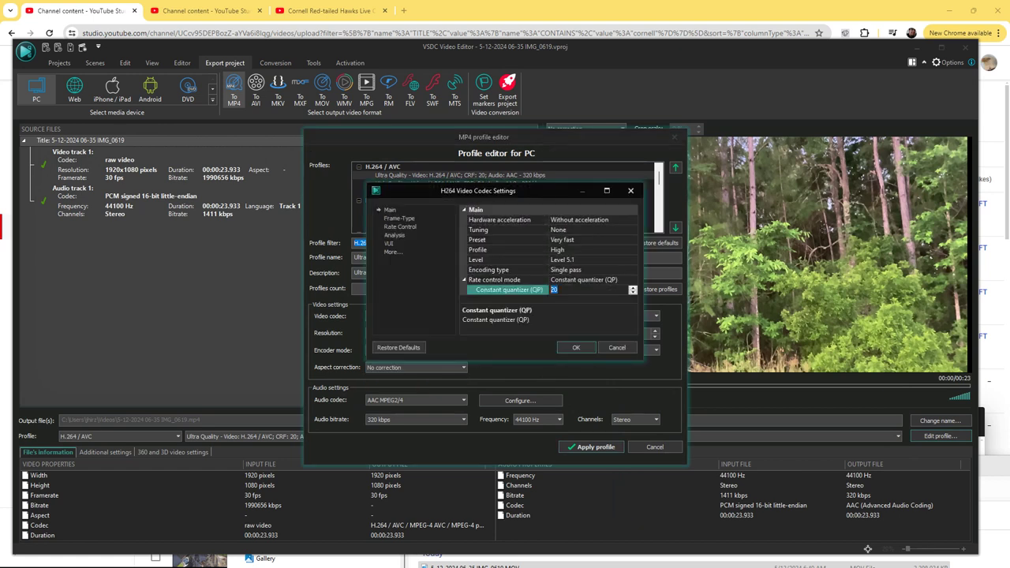
{"action": "left_click", "coordinate": [584, 240]}
{"action": "left_click", "coordinate": [633, 240]}
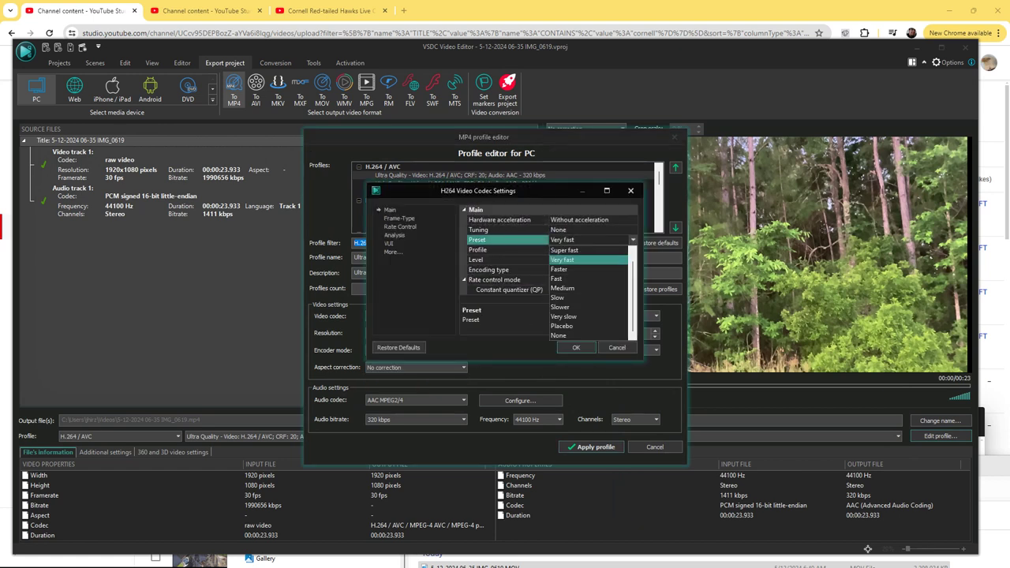
{"action": "left_click", "coordinate": [588, 325]}
{"action": "left_click", "coordinate": [576, 347]}
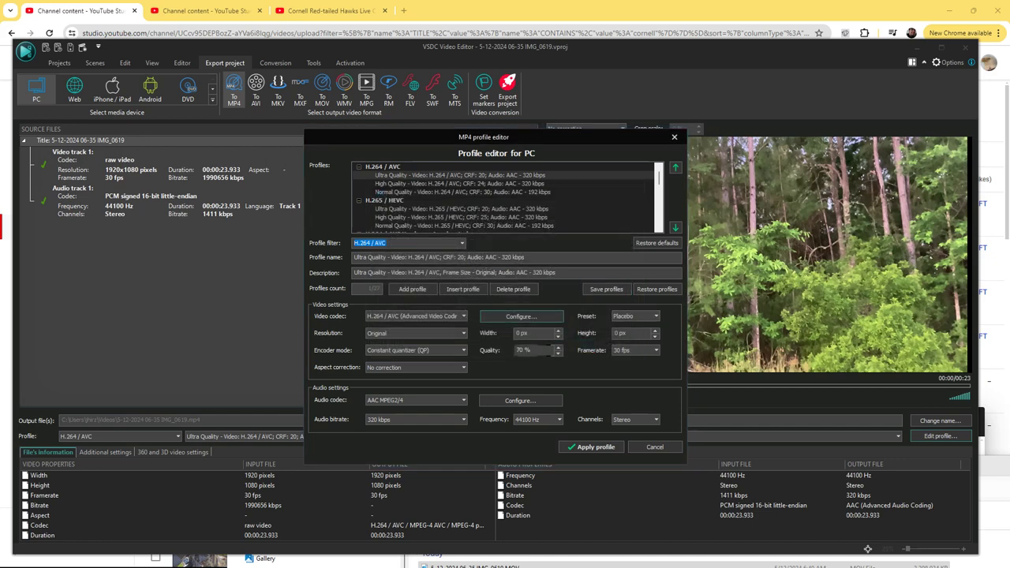
Step: Choose the audio frequency and channel options in the MP4 export profile and apply the profile
{"action": "left_click", "coordinate": [536, 419]}
{"action": "left_click", "coordinate": [527, 431]}
{"action": "left_click", "coordinate": [636, 419]}
{"action": "left_click", "coordinate": [623, 437]}
{"action": "left_click", "coordinate": [592, 447]}
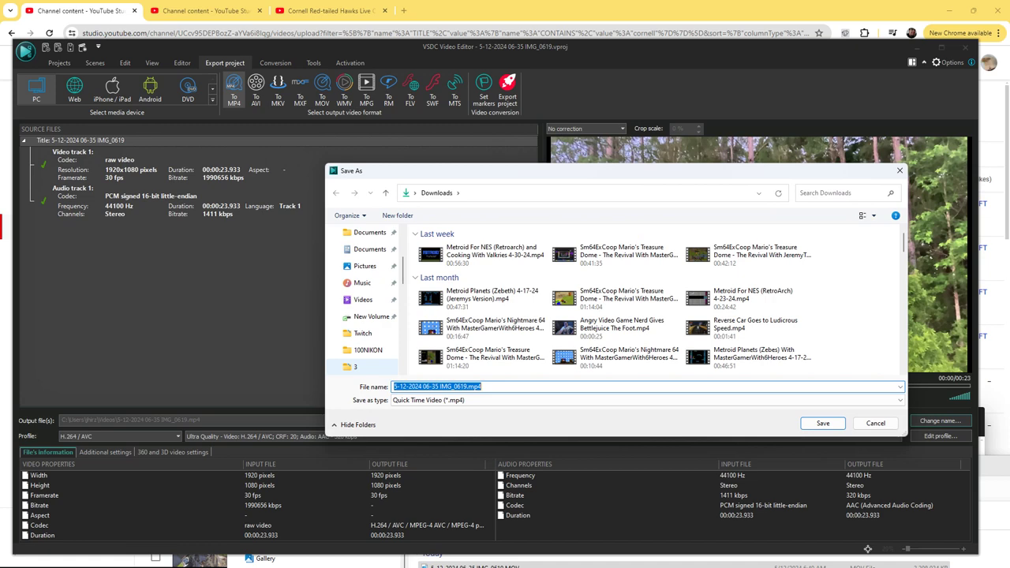
{"action": "left_click", "coordinate": [356, 333]}
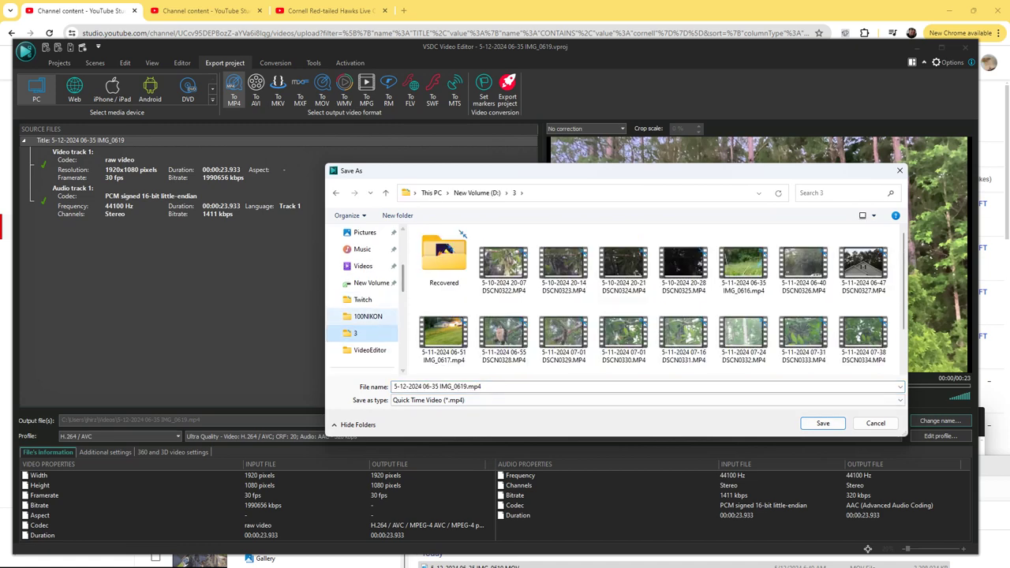
{"action": "left_click", "coordinate": [808, 424]}
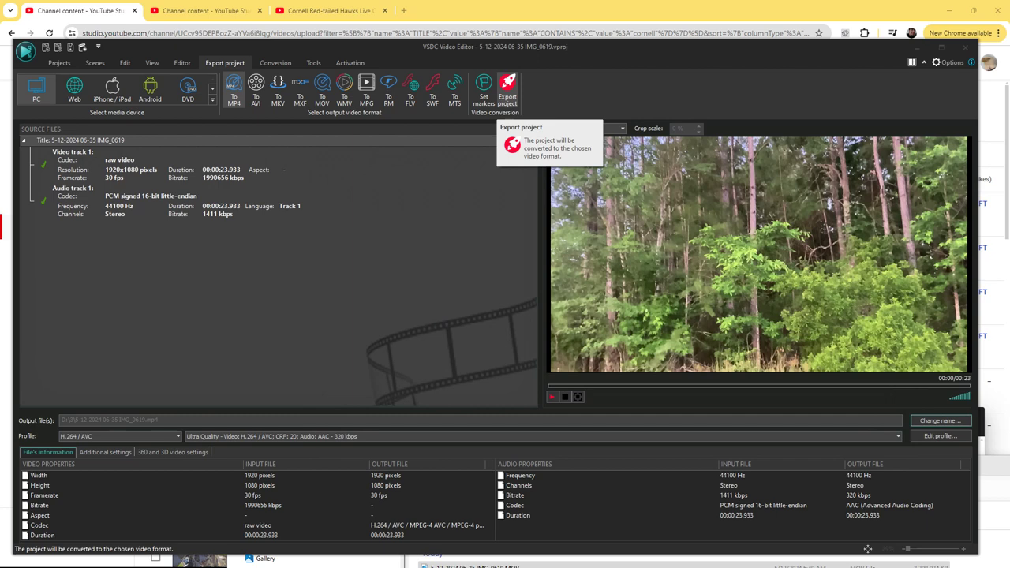
{"action": "left_click", "coordinate": [508, 88]}
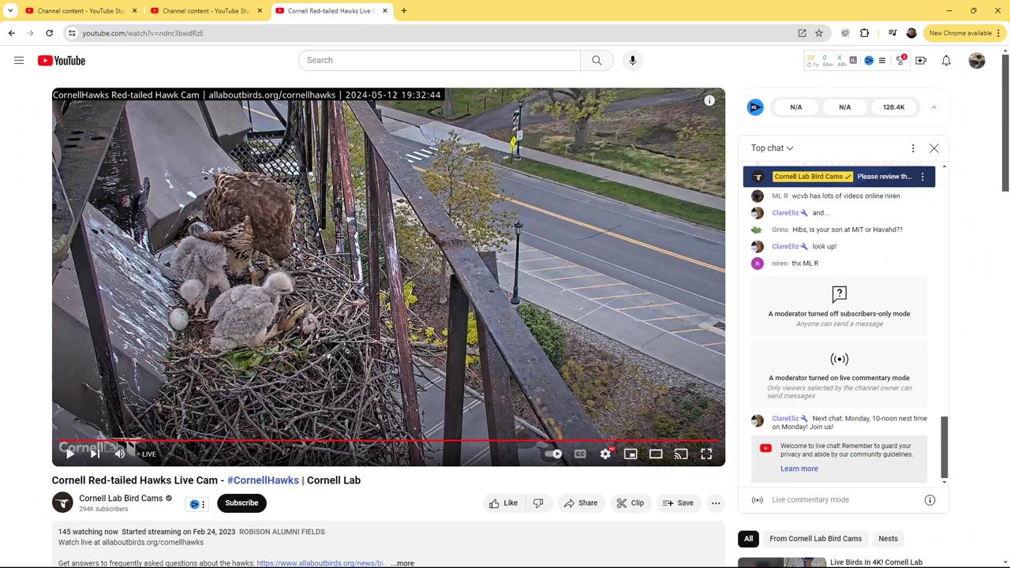
Step: Switch to YouTube and play the Cornell Red-tailed Hawks live cam at 1.25 speed in full screen
{"action": "left_click", "coordinate": [70, 454]}
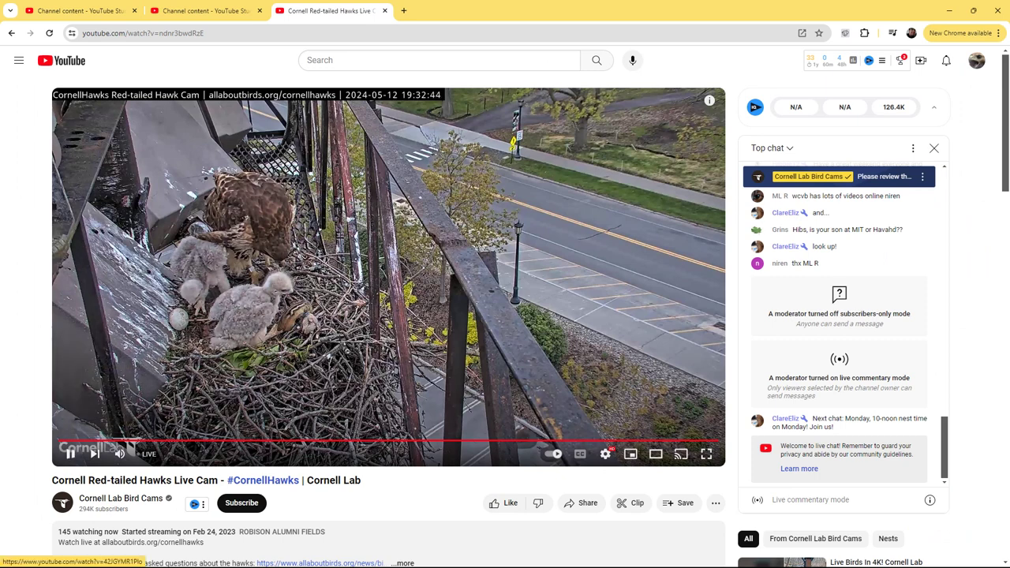
{"action": "left_click", "coordinate": [605, 454]}
{"action": "left_click", "coordinate": [599, 397]}
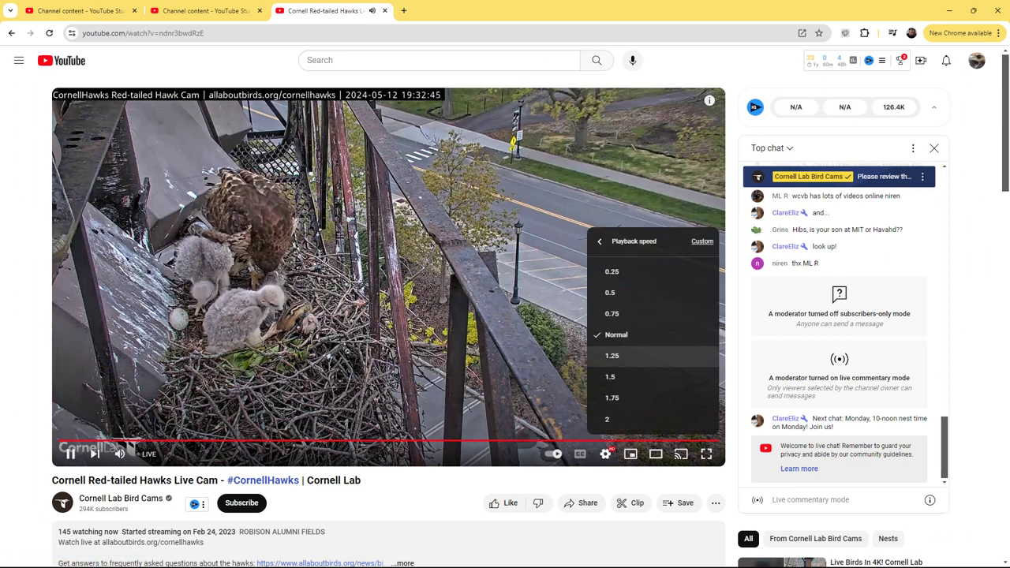
{"action": "left_click", "coordinate": [663, 355]}
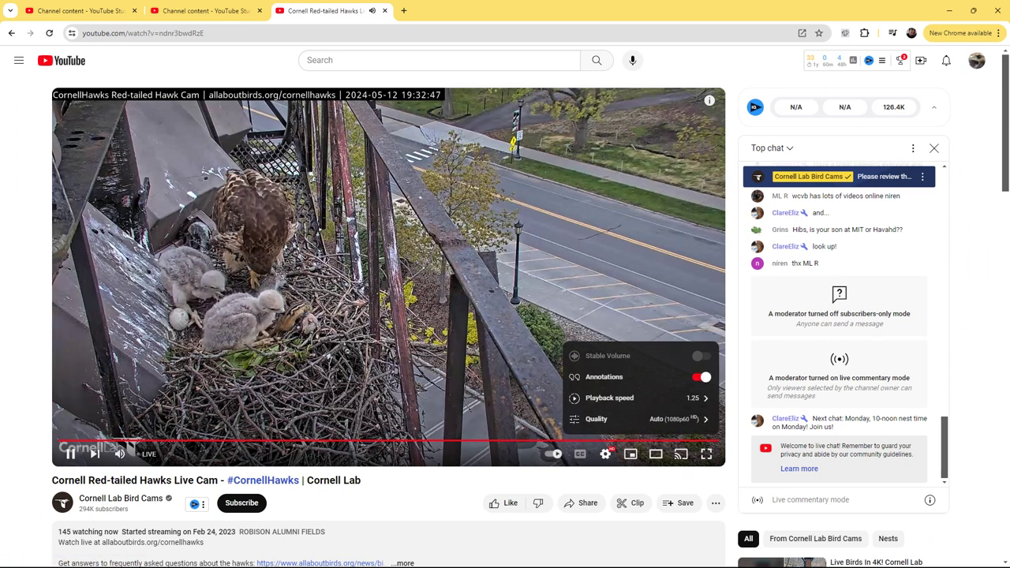
{"action": "left_click", "coordinate": [706, 454]}
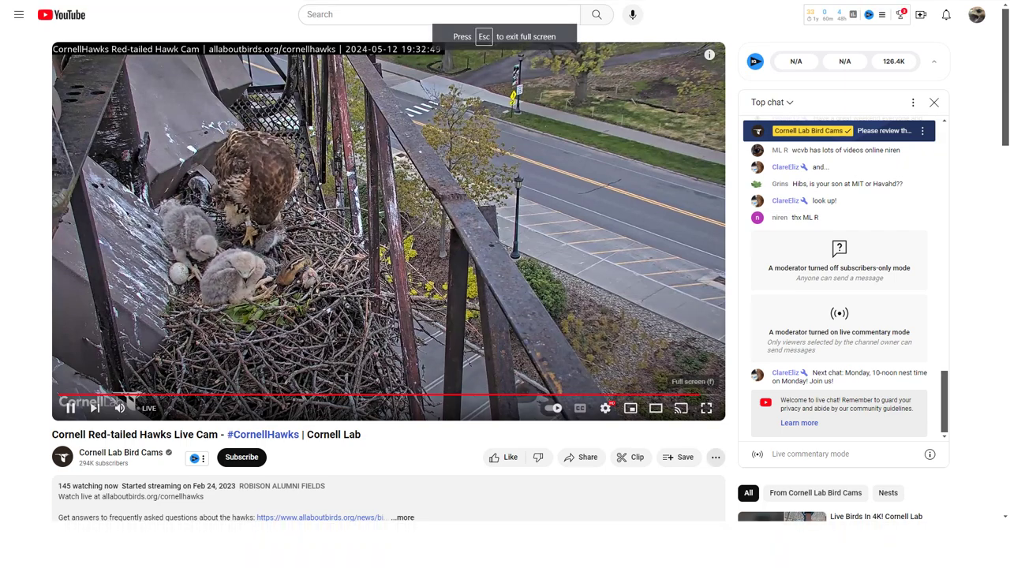